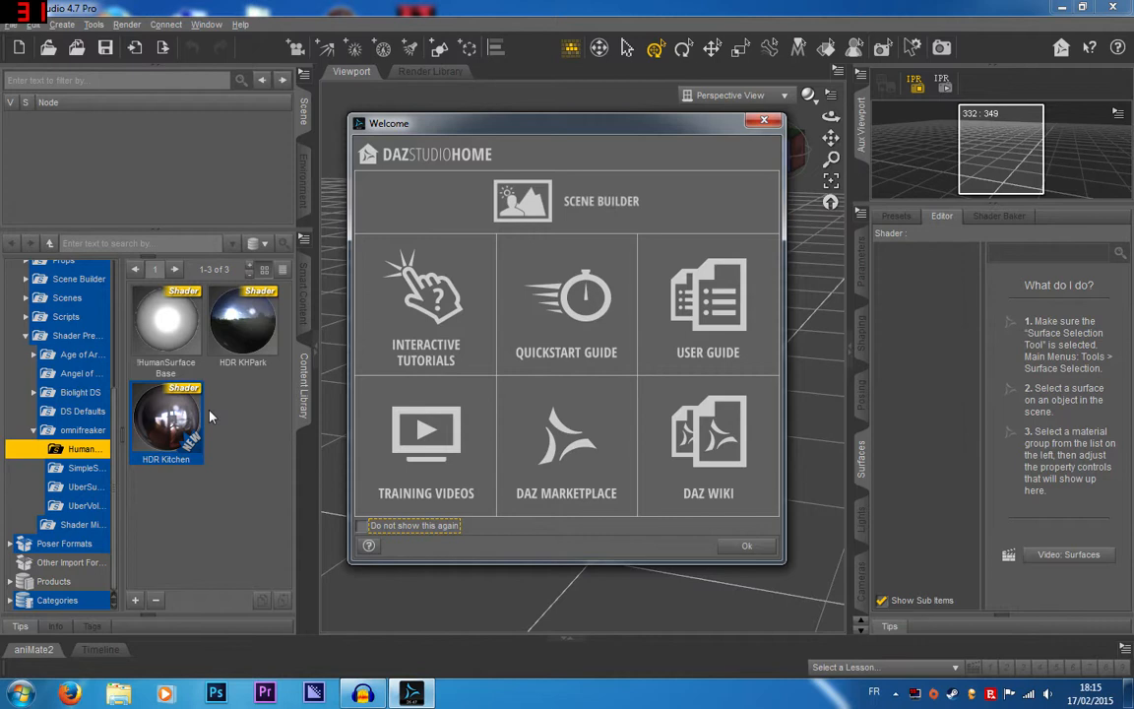
Dismiss the welcome window and create a 1 m cube primitive with 1 division at the world center
{"action": "left_click", "coordinate": [764, 120]}
{"action": "left_click", "coordinate": [306, 313]}
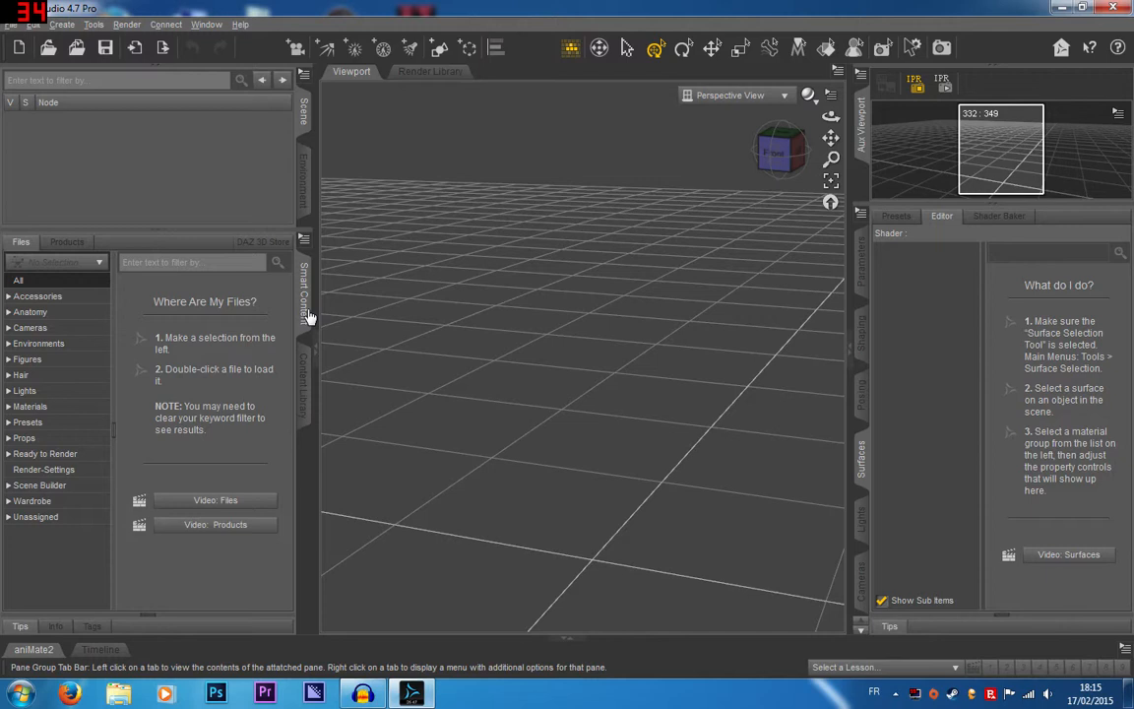
{"action": "left_click", "coordinate": [441, 47]}
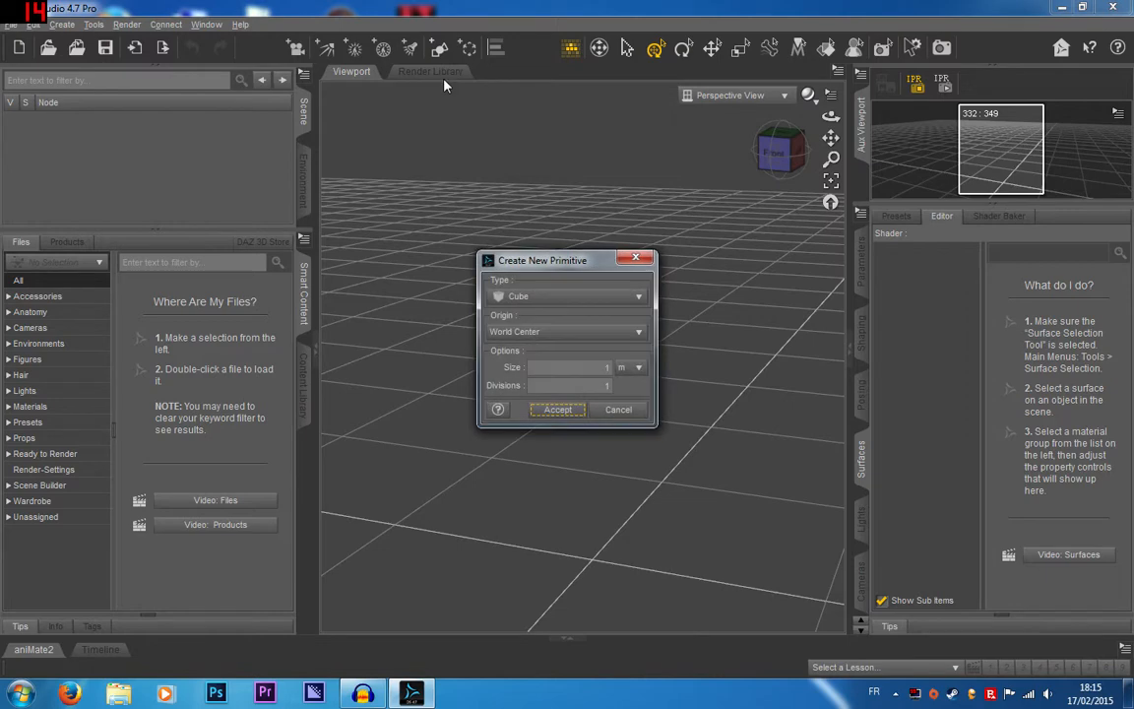
{"action": "left_click", "coordinate": [555, 409]}
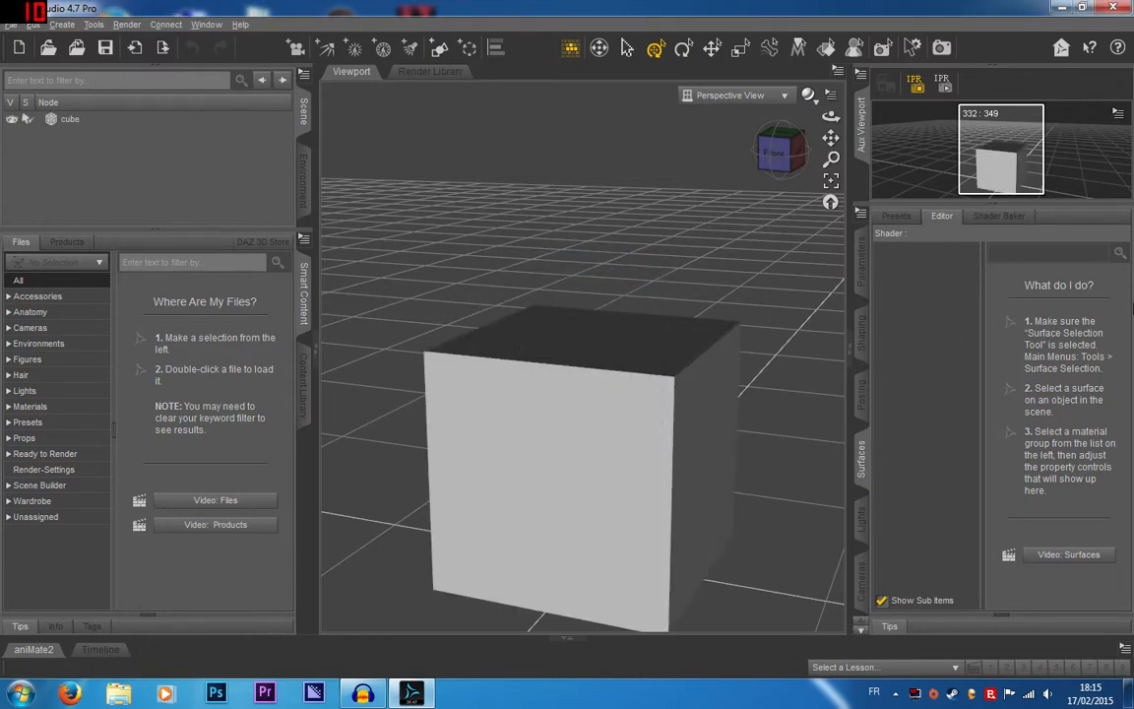
Load the !Preload set from the Environments content into the scene
{"action": "left_click", "coordinate": [802, 137]}
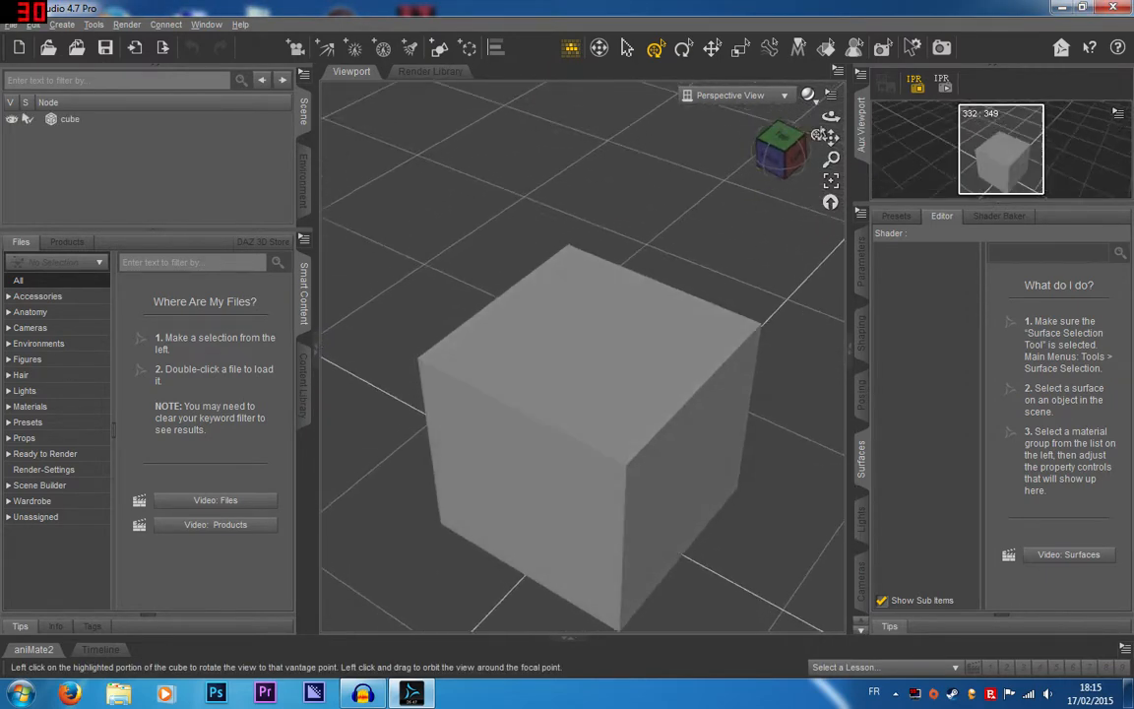
{"action": "left_click_drag", "start_coordinate": [830, 138], "coordinate": [830, 100]}
{"action": "mouse_move", "coordinate": [787, 162]}
{"action": "left_mouse_down"}
{"action": "mouse_move", "coordinate": [799, 136]}
{"action": "mouse_move", "coordinate": [787, 169]}
{"action": "left_mouse_up"}
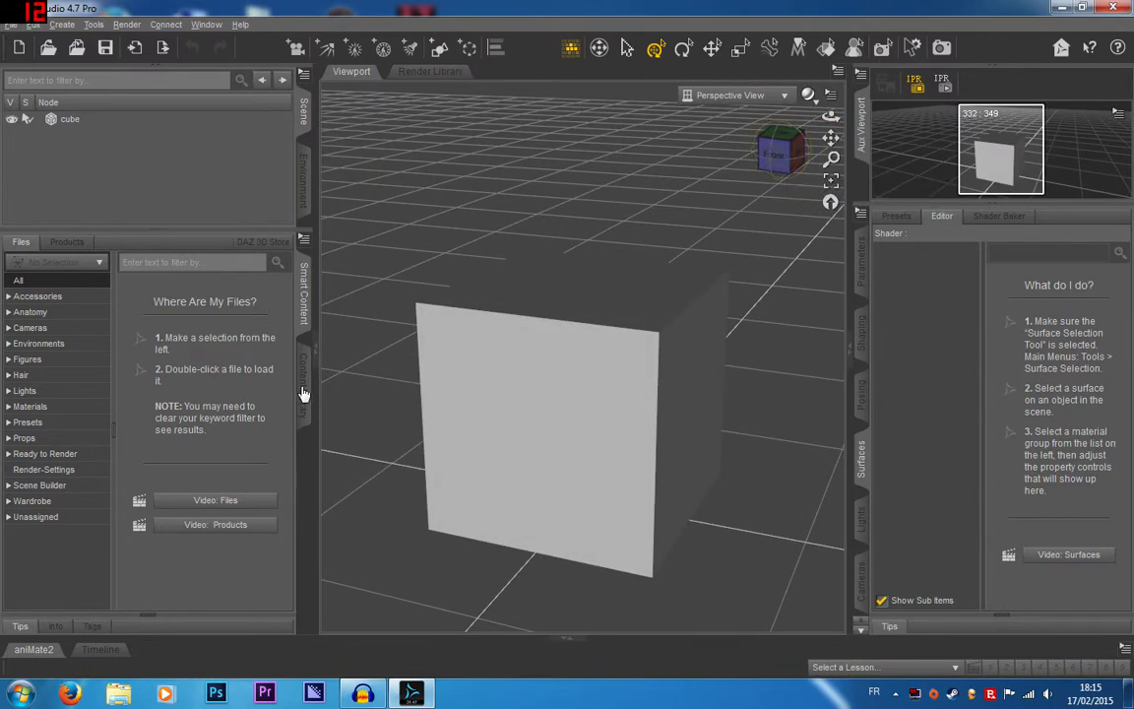
{"action": "left_click", "coordinate": [44, 343]}
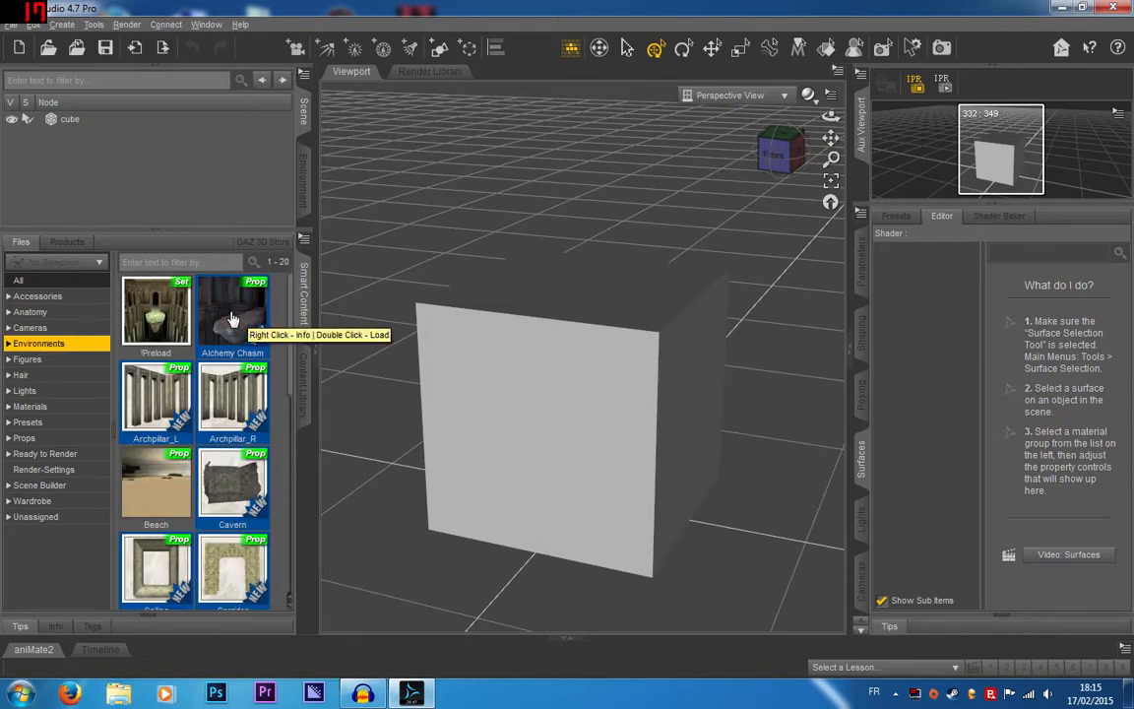
{"action": "double_click", "coordinate": [154, 302]}
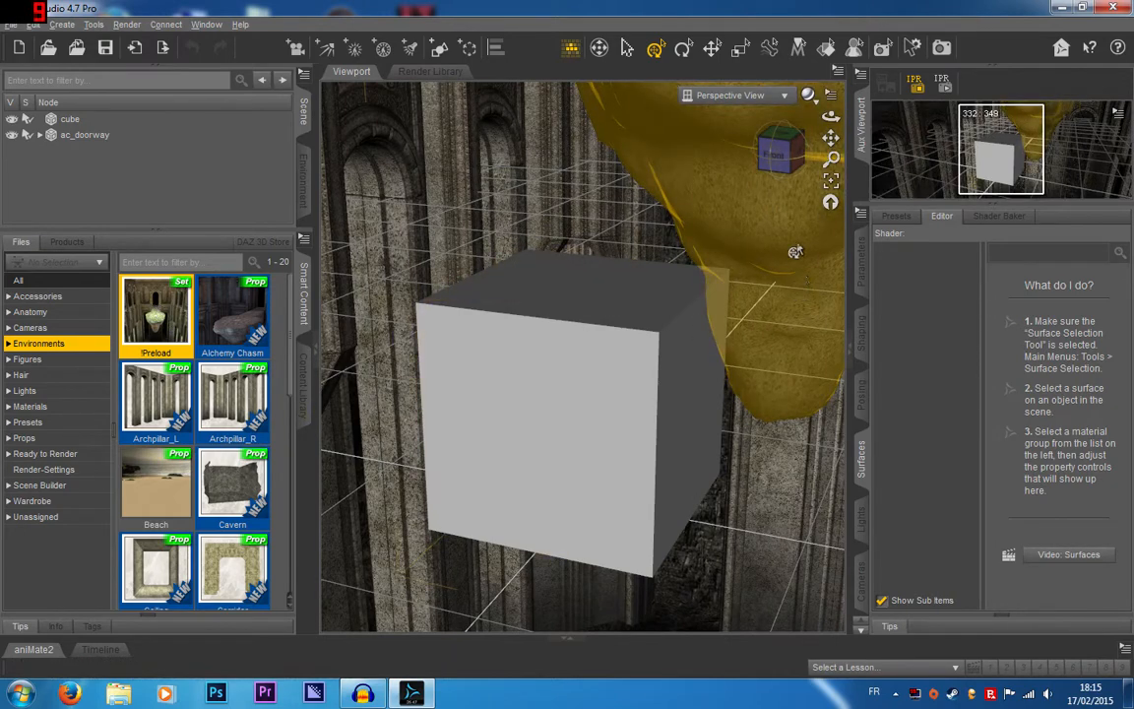
Select ac_doorway and lower the whole environment to a yTrans of about -209.47
{"action": "left_click_drag", "start_coordinate": [830, 138], "coordinate": [829, 201]}
{"action": "right_click", "coordinate": [646, 148]}
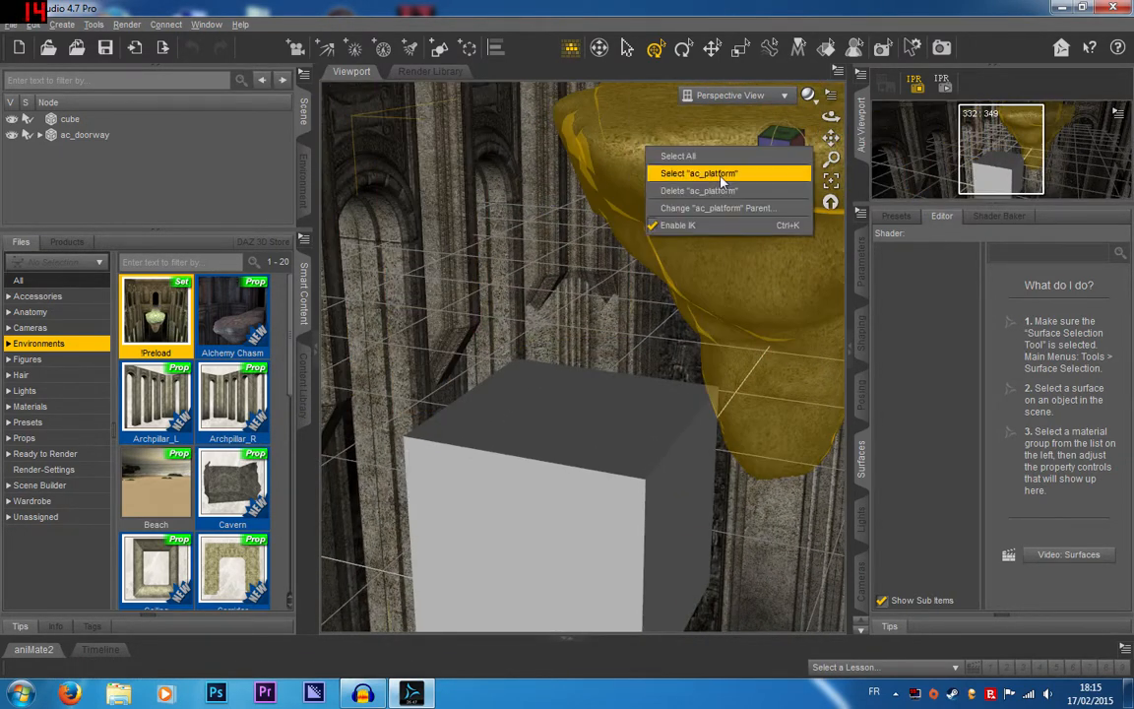
{"action": "left_click", "coordinate": [698, 173]}
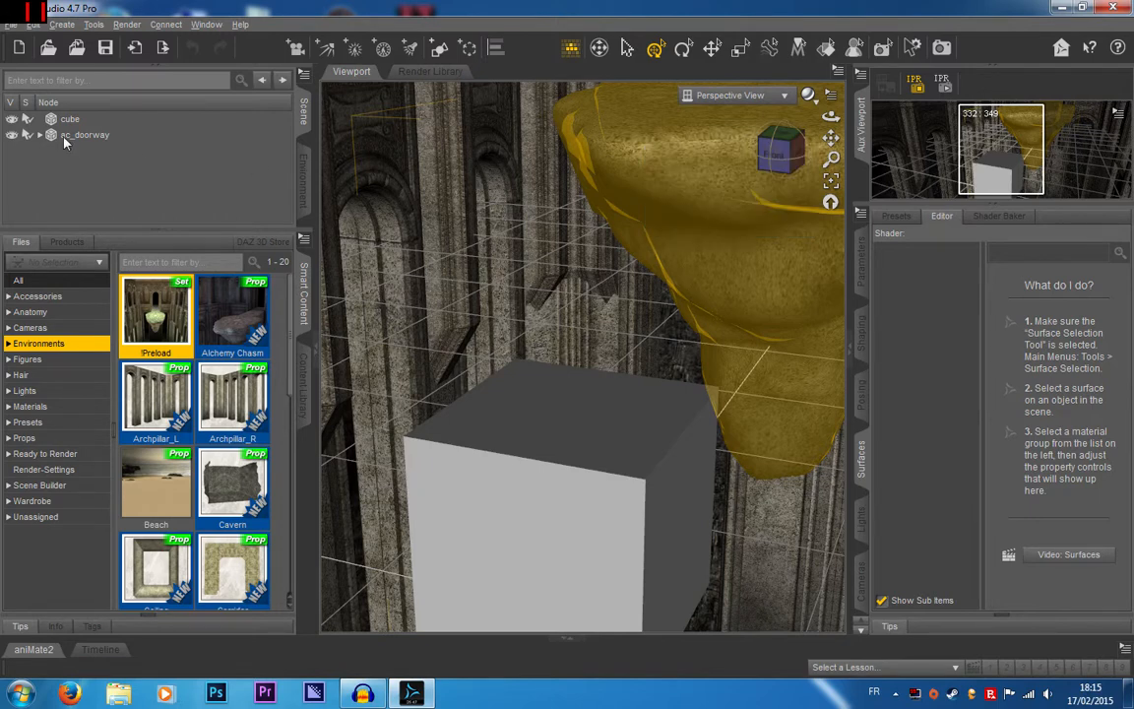
{"action": "left_click", "coordinate": [879, 297]}
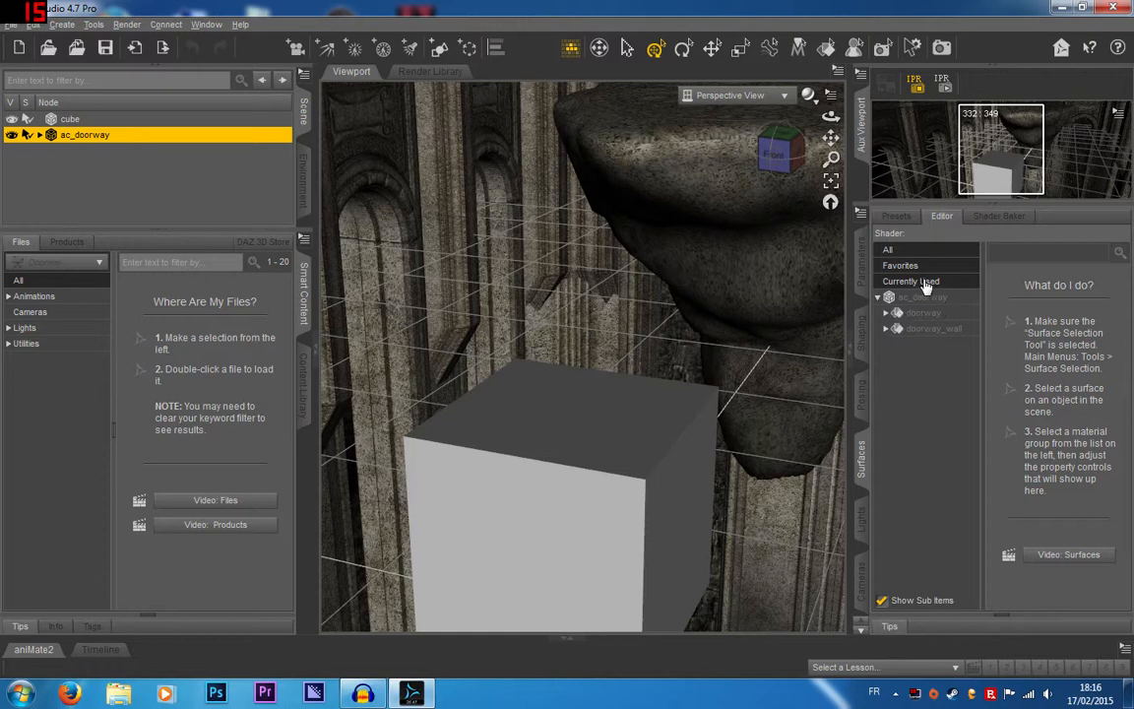
{"action": "left_click", "coordinate": [862, 264]}
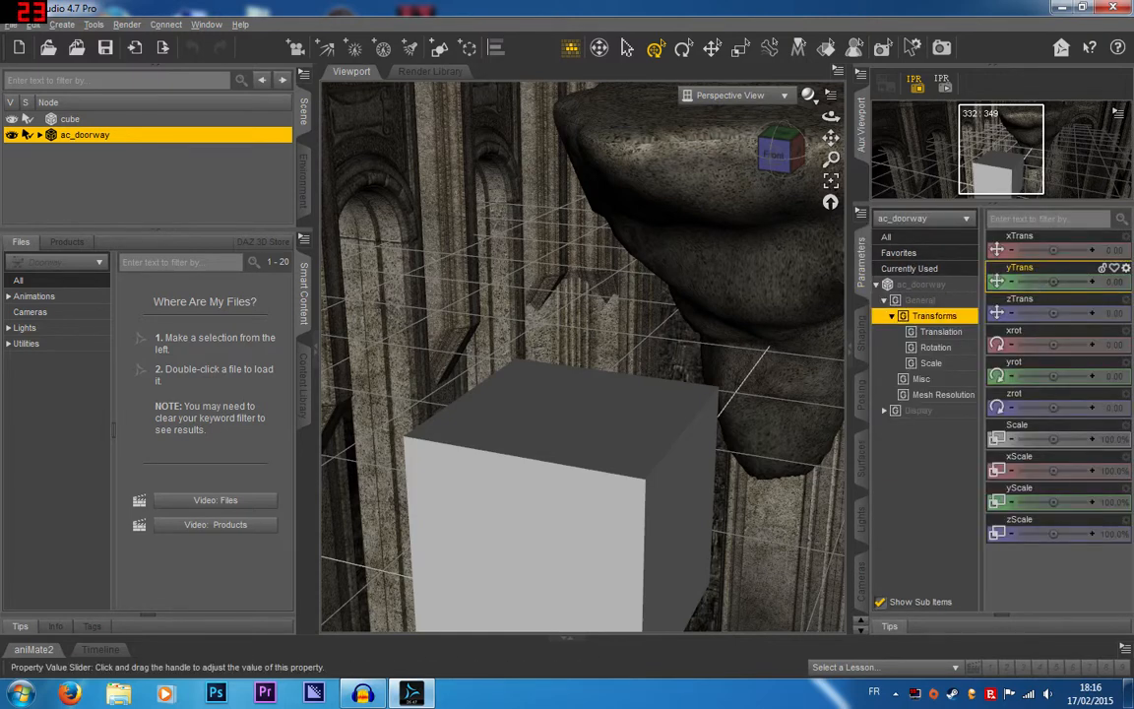
{"action": "left_click_drag", "start_coordinate": [1040, 282], "coordinate": [1031, 280]}
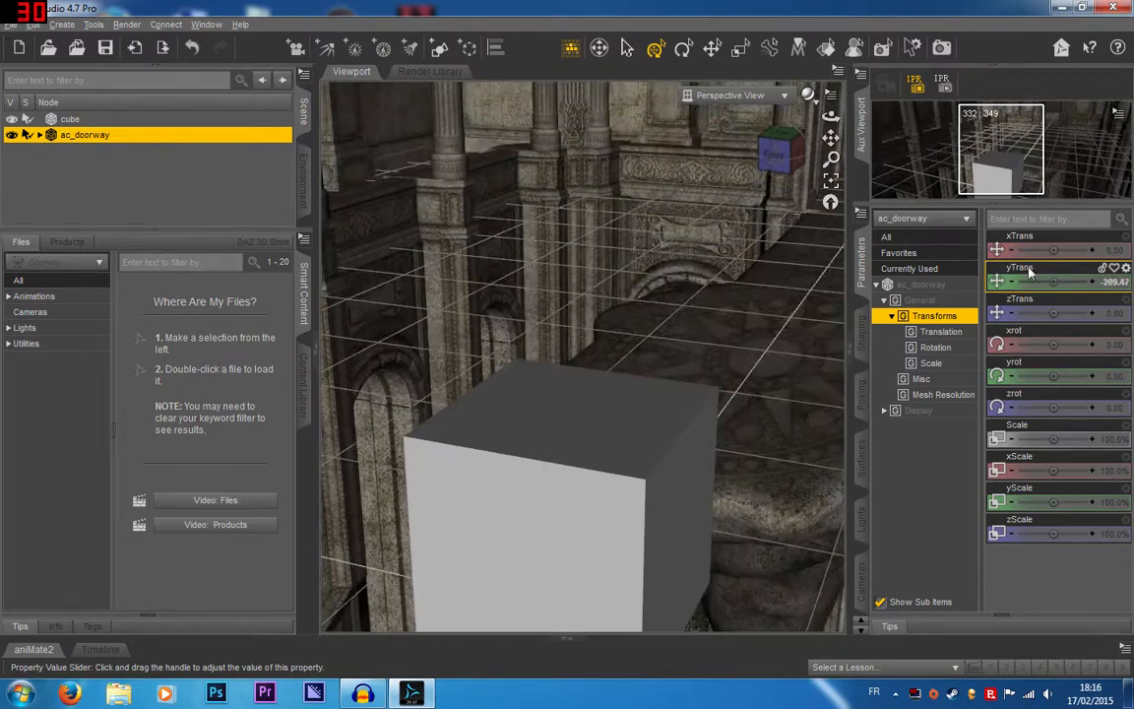
Shift ac_doorway along the Z axis to a zTrans of about 411.37 so the platform sits under the cube
{"action": "left_click_drag", "start_coordinate": [785, 155], "coordinate": [861, 212]}
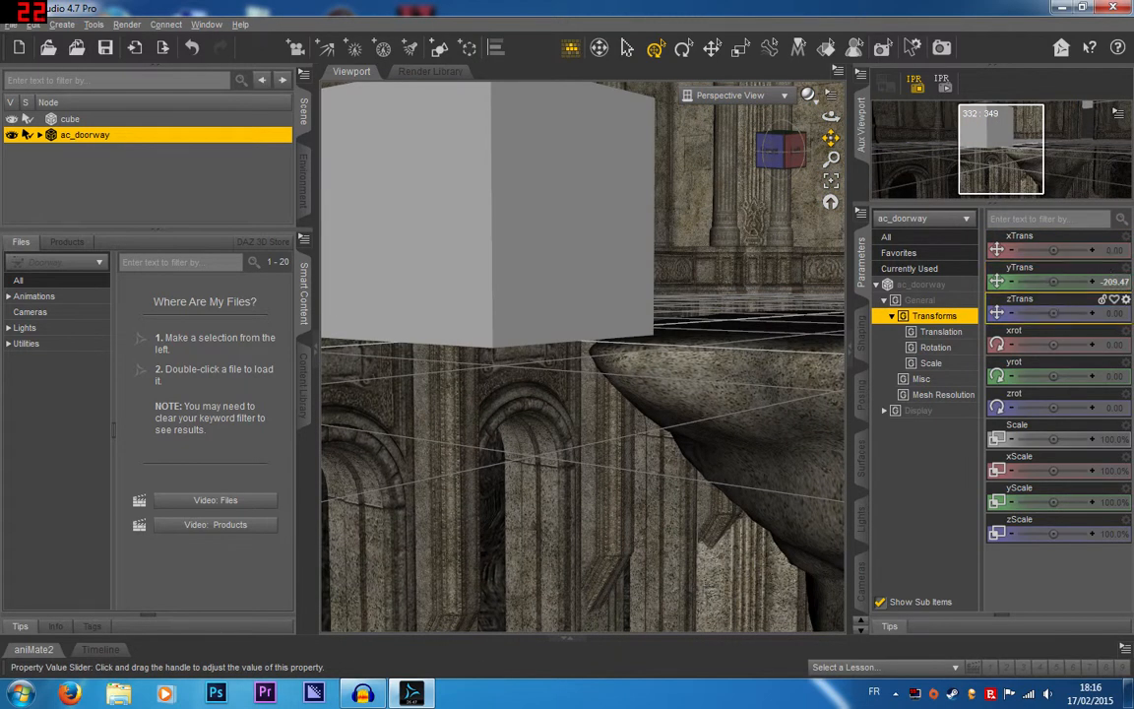
{"action": "left_click_drag", "start_coordinate": [1053, 313], "coordinate": [1099, 313]}
{"action": "mouse_move", "coordinate": [783, 152]}
{"action": "left_mouse_down"}
{"action": "mouse_move", "coordinate": [763, 185]}
{"action": "mouse_move", "coordinate": [783, 189]}
{"action": "mouse_move", "coordinate": [756, 163]}
{"action": "mouse_move", "coordinate": [762, 156]}
{"action": "left_mouse_up"}
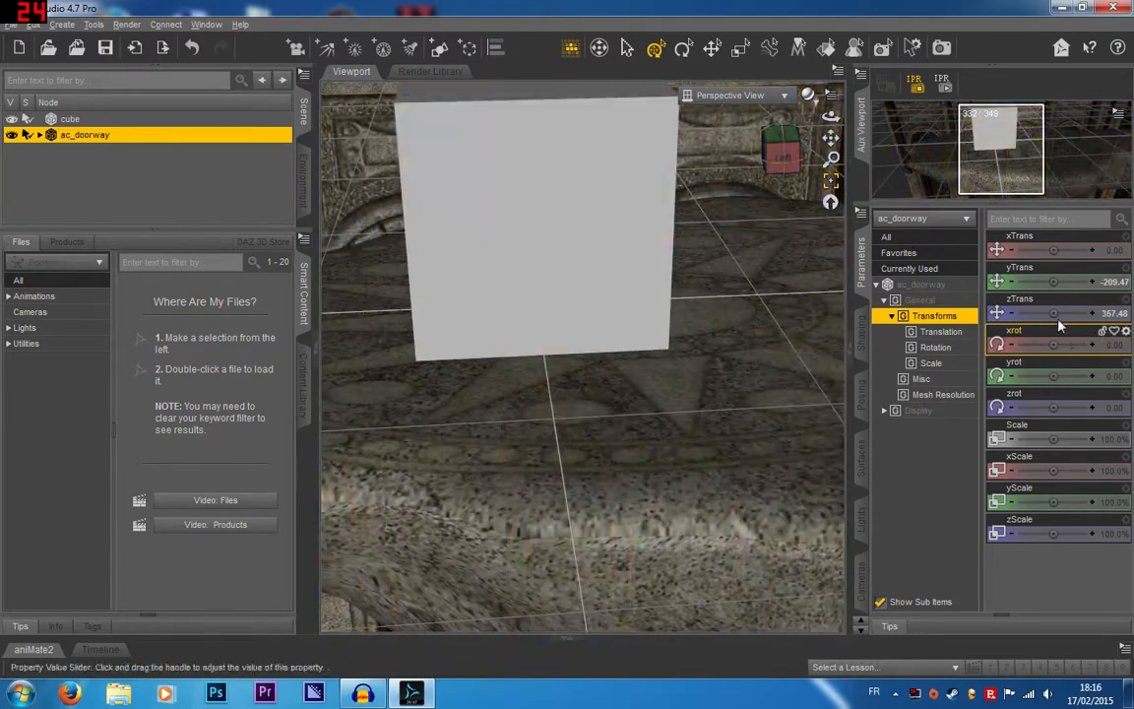
{"action": "left_click_drag", "start_coordinate": [1053, 313], "coordinate": [1060, 313]}
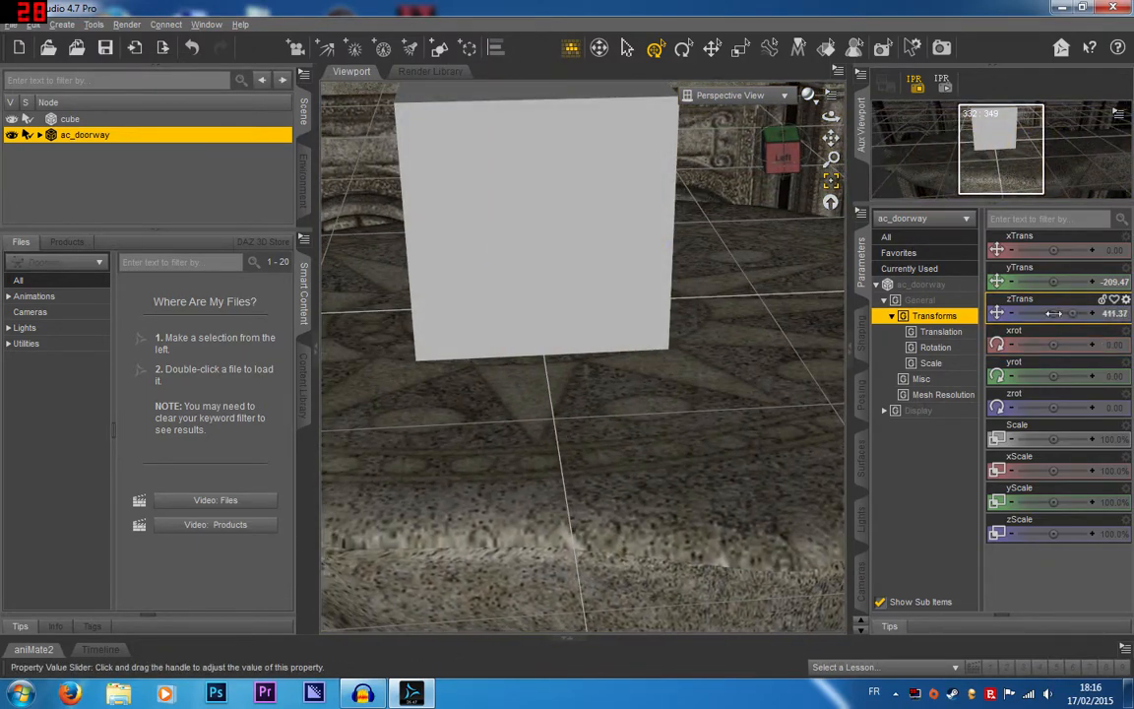
Display the light presets offered for ac_doorway in Smart Content
{"action": "scroll", "coordinate": [679, 265], "scroll_direction": "down", "scroll_amount": 5}
{"action": "left_click_drag", "start_coordinate": [778, 167], "coordinate": [754, 161]}
{"action": "scroll", "coordinate": [580, 281], "scroll_direction": "down", "scroll_amount": 2}
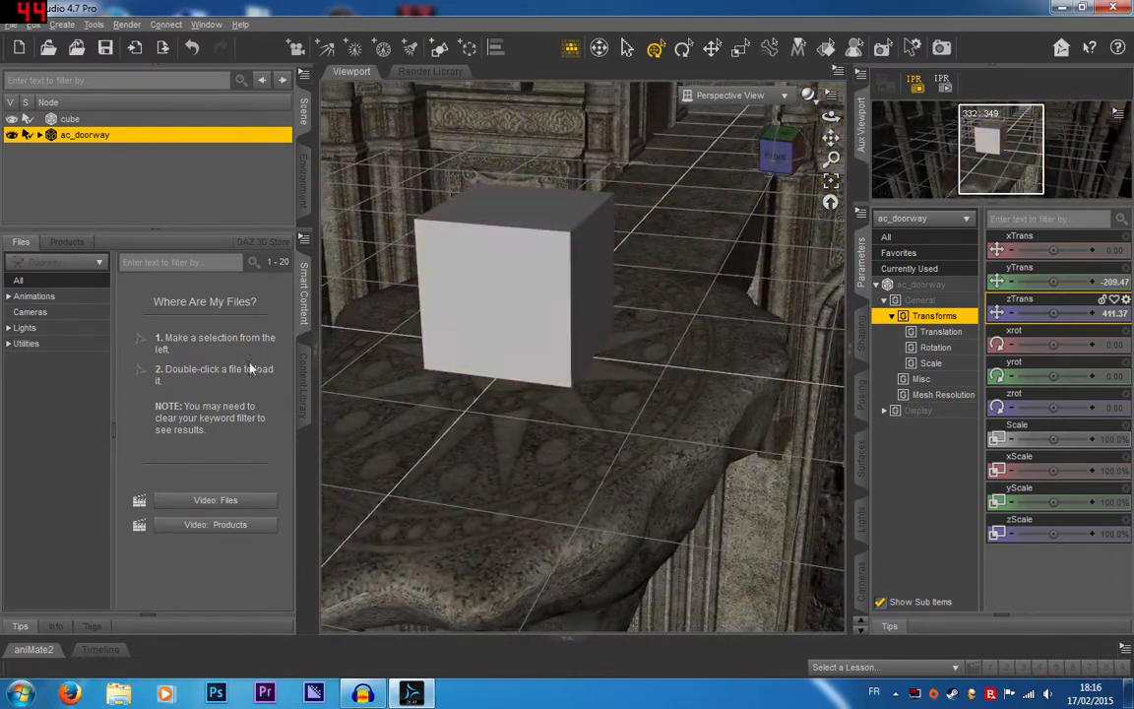
{"action": "left_click", "coordinate": [307, 386]}
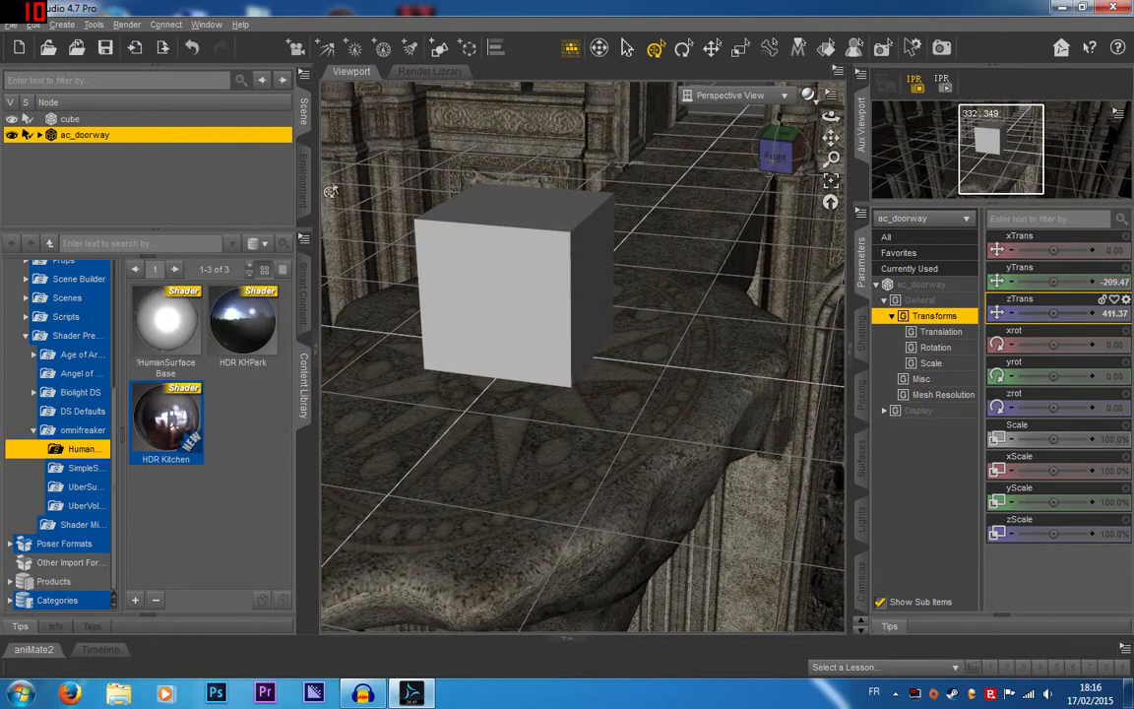
{"action": "left_click", "coordinate": [303, 291]}
{"action": "left_click", "coordinate": [53, 331]}
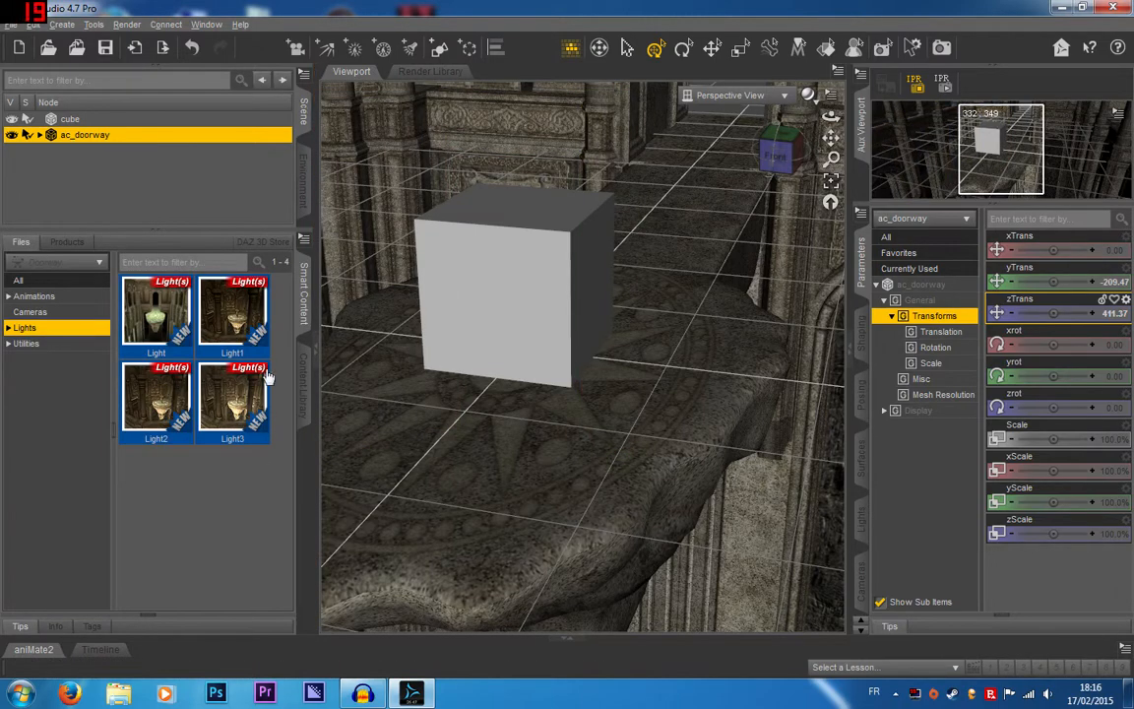
Select all scene items, then deselect them so that nothing in the scene is selected
{"action": "right_click", "coordinate": [375, 370]}
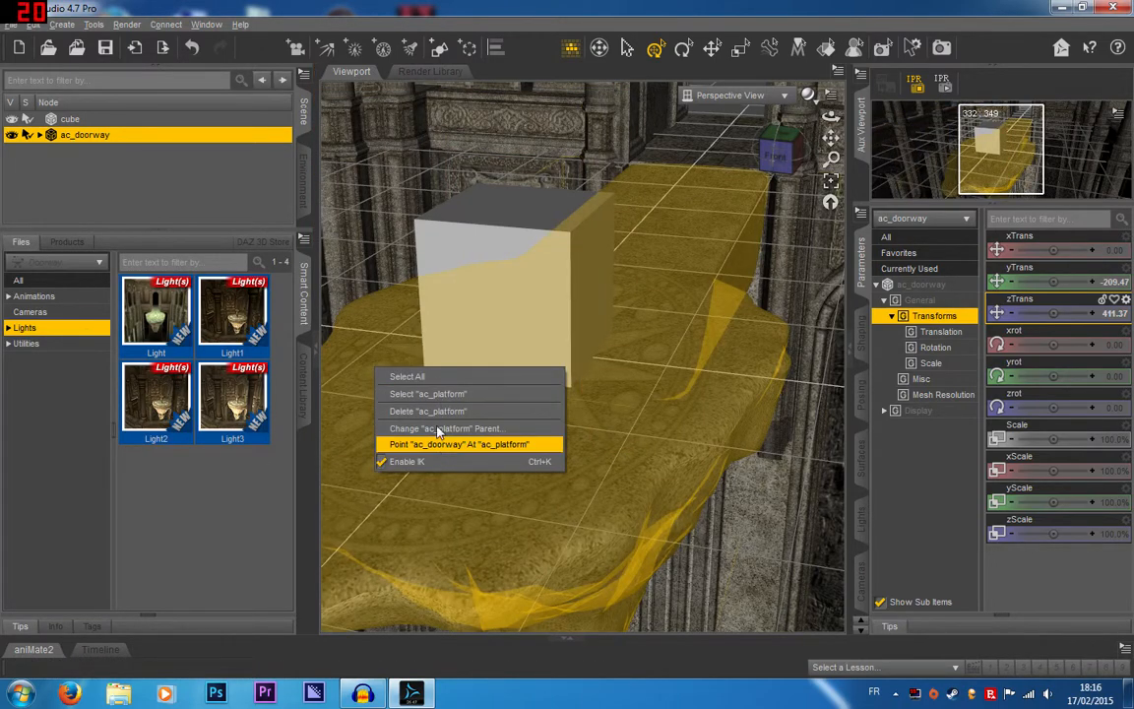
{"action": "right_click", "coordinate": [390, 333]}
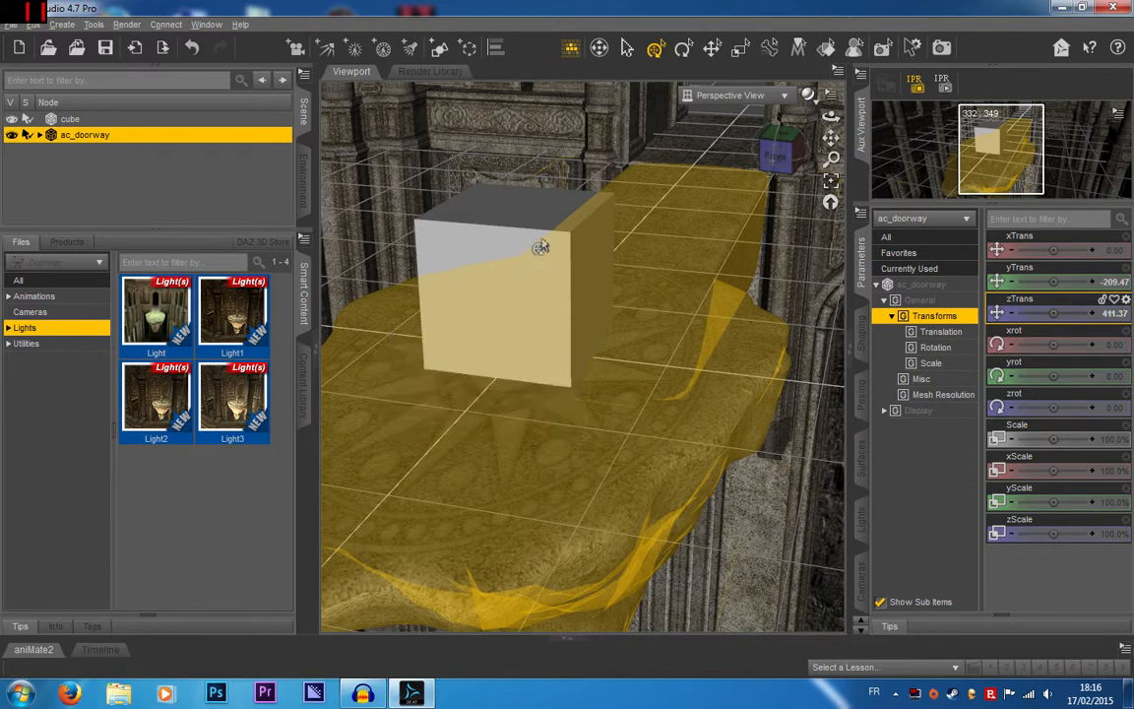
{"action": "right_click", "coordinate": [541, 242]}
{"action": "right_click", "coordinate": [575, 433]}
{"action": "right_click", "coordinate": [561, 352]}
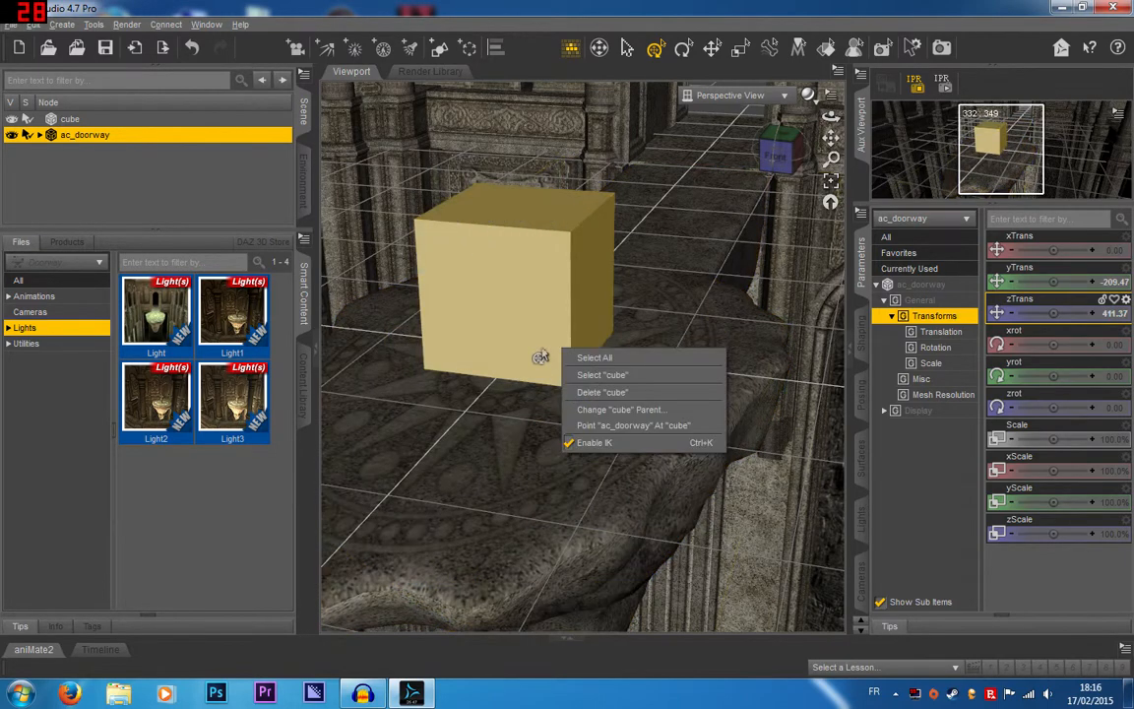
{"action": "right_click", "coordinate": [512, 254]}
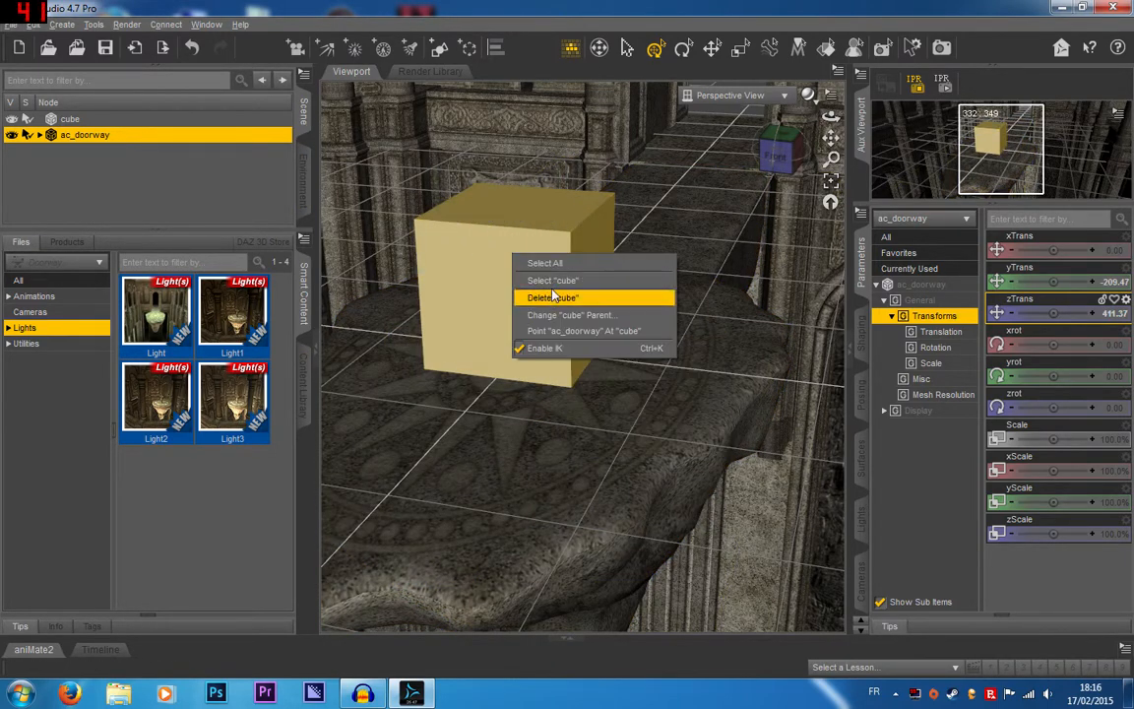
{"action": "left_click", "coordinate": [556, 263]}
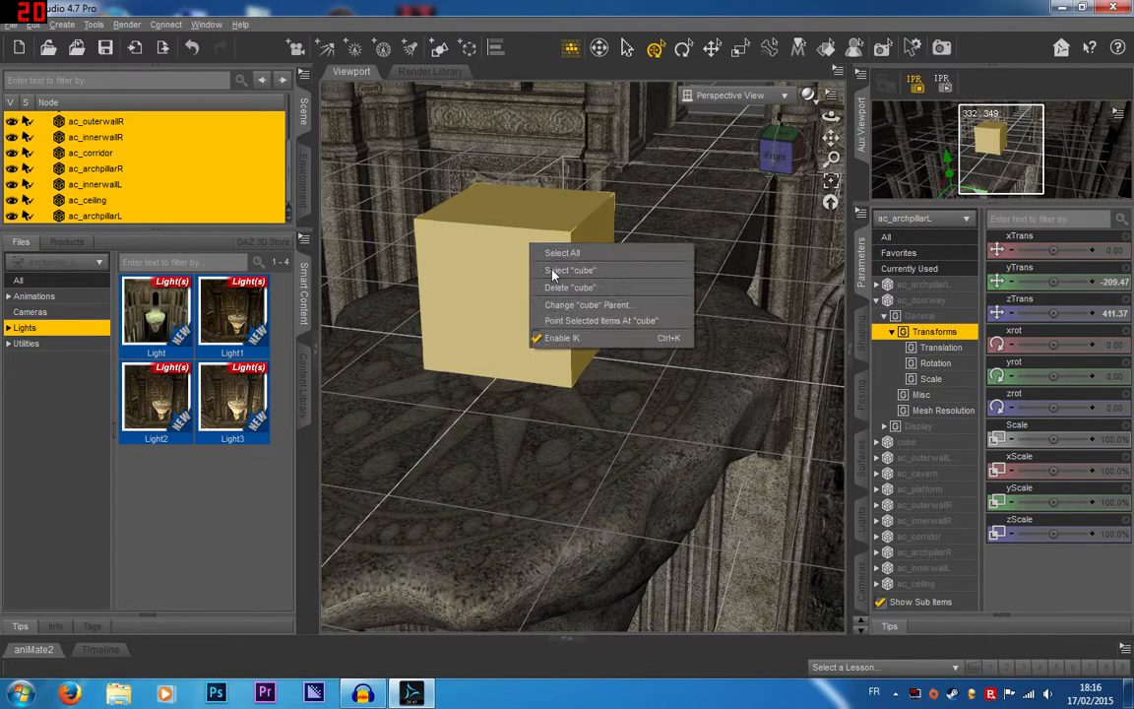
{"action": "left_click", "coordinate": [684, 227]}
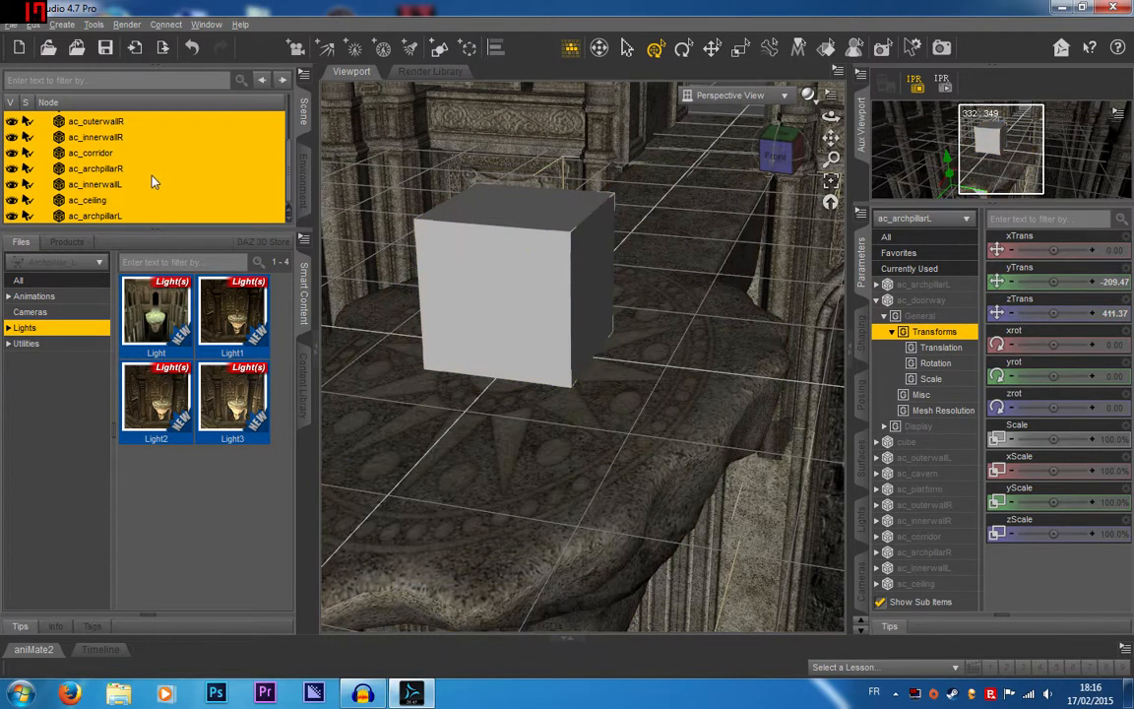
{"action": "right_click", "coordinate": [154, 180]}
{"action": "mouse_move", "coordinate": [197, 185]}
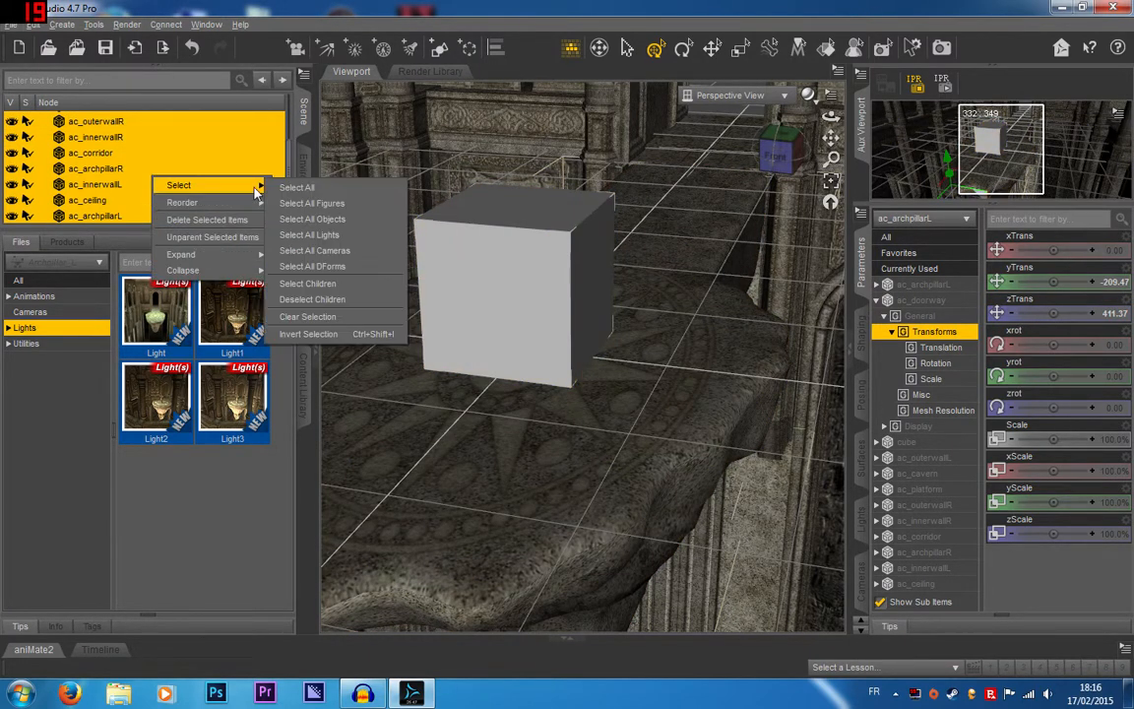
{"action": "left_click", "coordinate": [332, 301]}
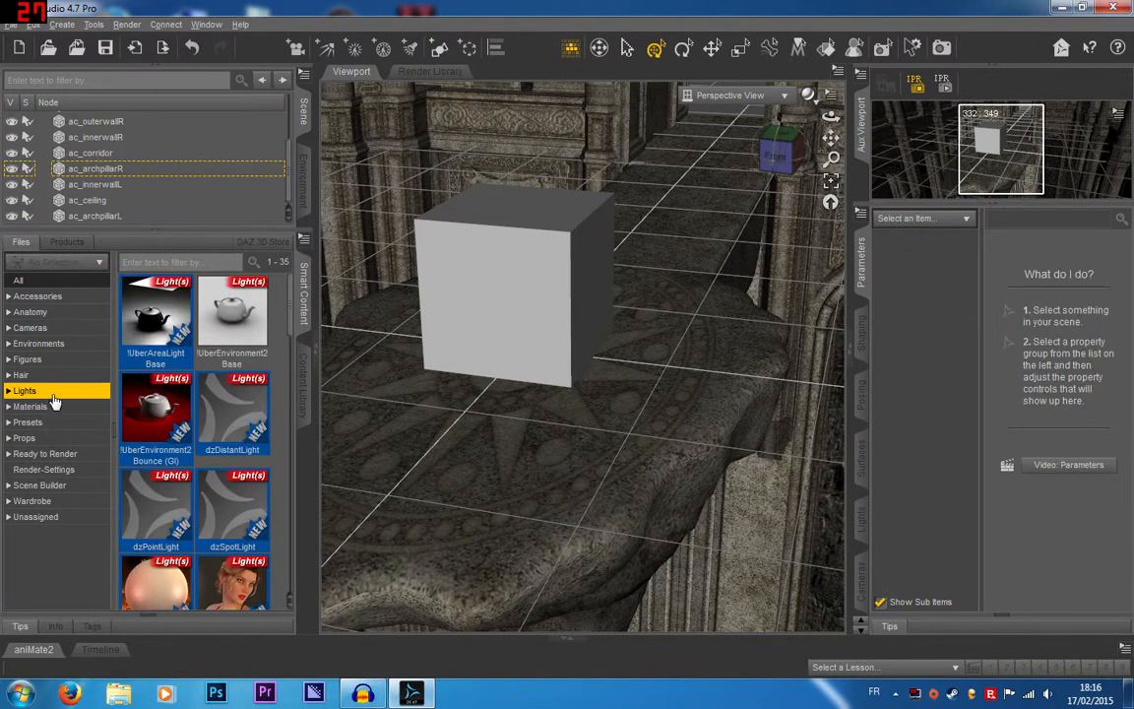
Load the !UberEnvironment2 Base light into the scene and collapse the scene hierarchy
{"action": "double_click", "coordinate": [234, 313]}
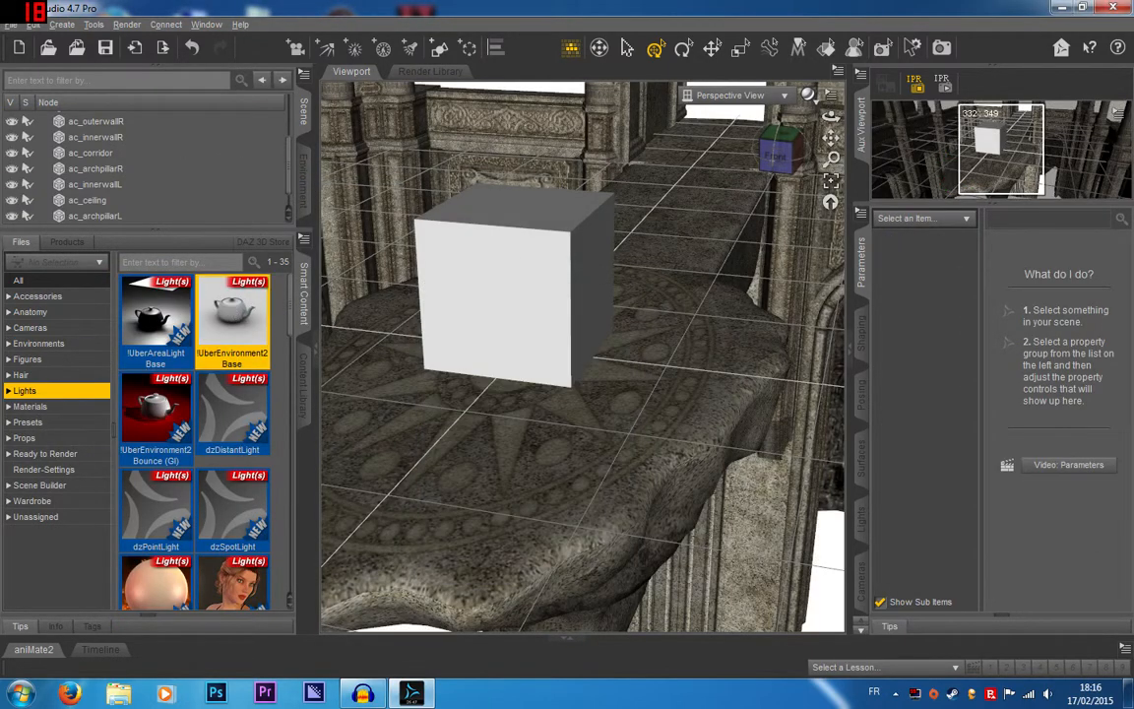
{"action": "right_click", "coordinate": [210, 152]}
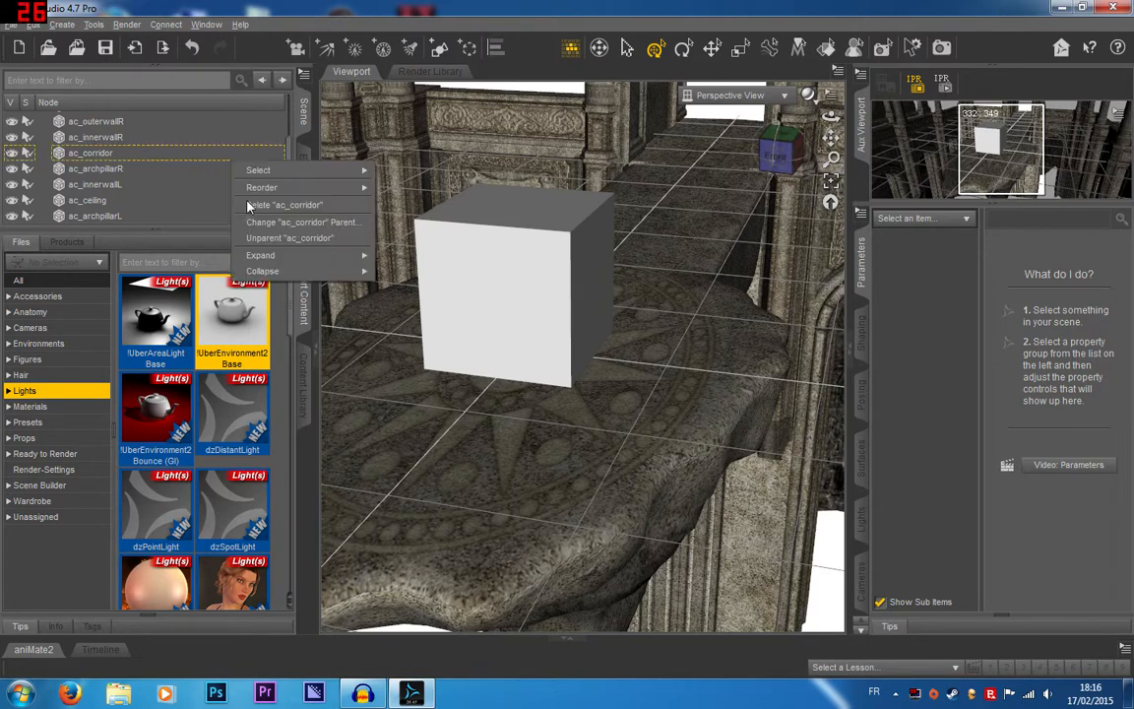
{"action": "mouse_move", "coordinate": [356, 271]}
{"action": "left_click", "coordinate": [404, 274]}
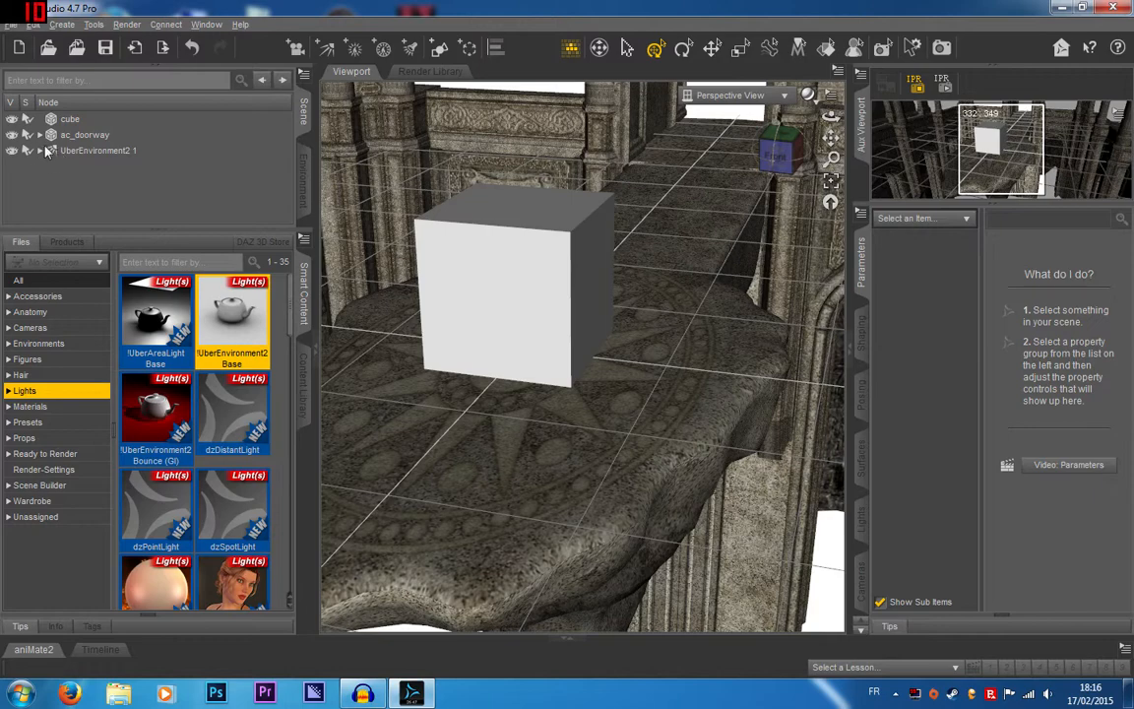
Delete the child object nested under UberEnvironment2 1 and select the light itself
{"action": "left_click", "coordinate": [63, 167]}
{"action": "key", "text": "Delete"}
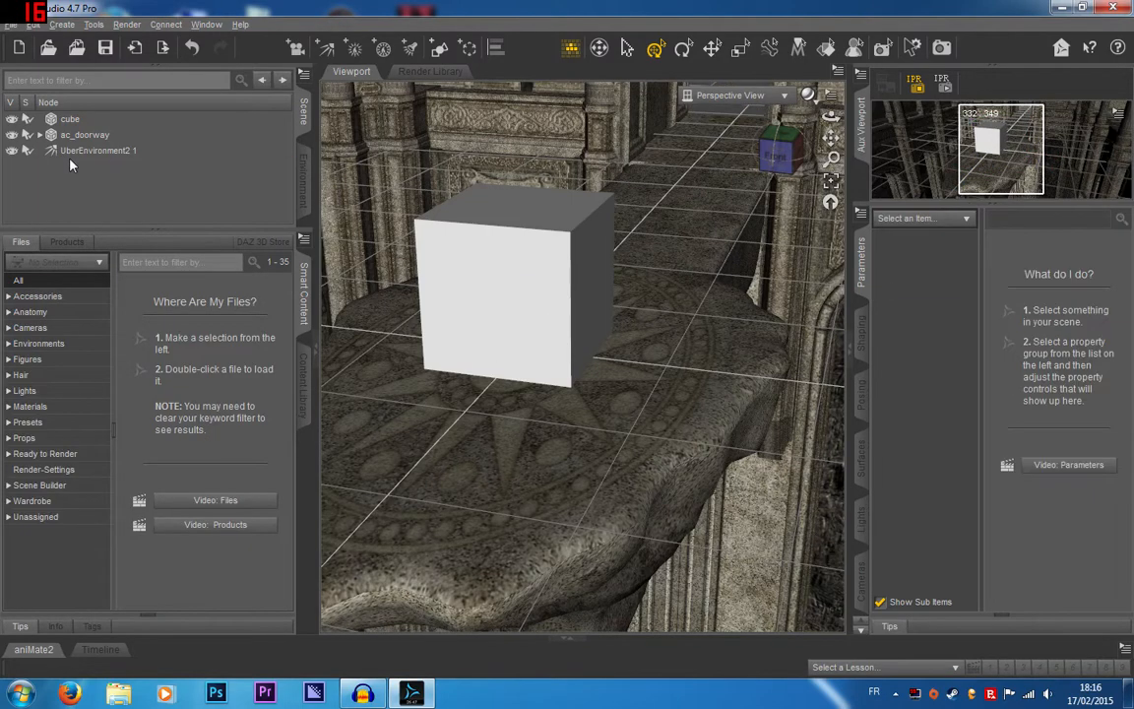
{"action": "left_click", "coordinate": [72, 154]}
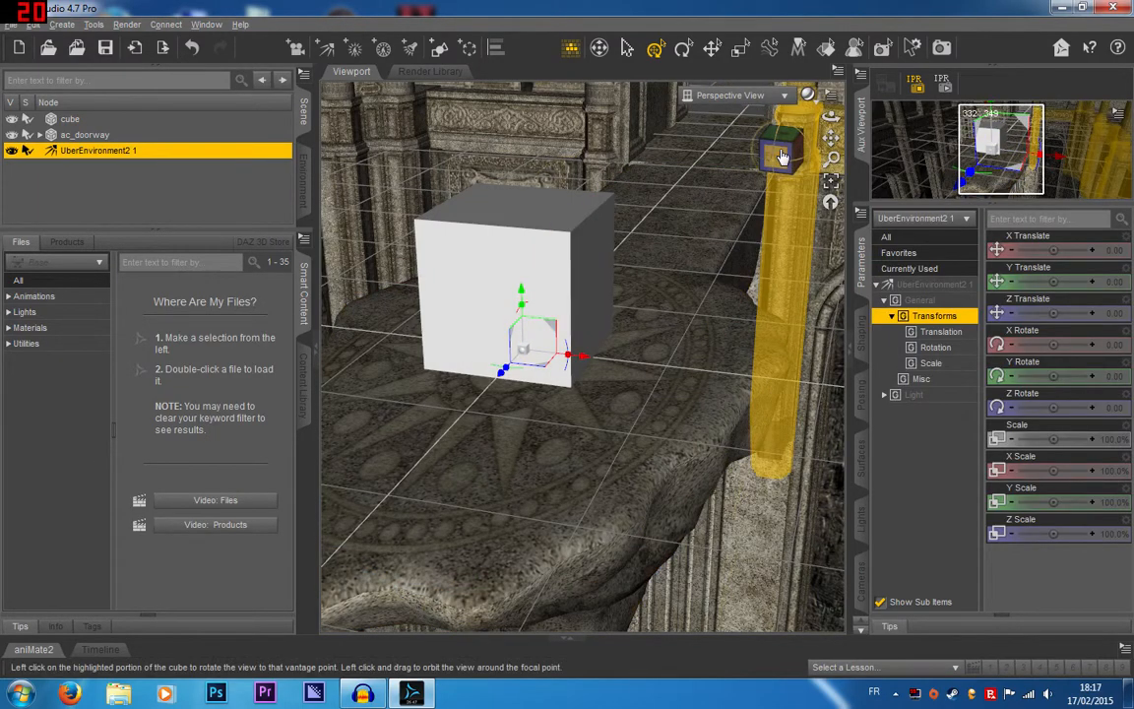
Select the cube and render the scene in the perspective view
{"action": "left_click_drag", "start_coordinate": [781, 156], "coordinate": [843, 185]}
{"action": "scroll", "coordinate": [563, 278], "scroll_direction": "up", "scroll_amount": 1}
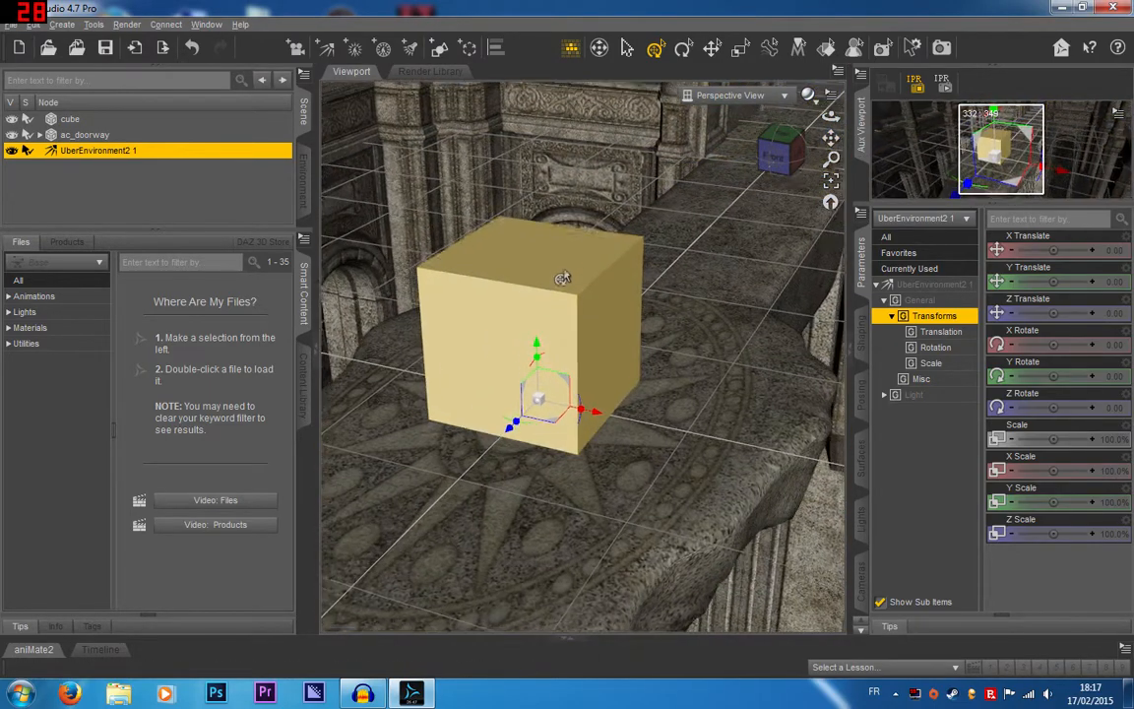
{"action": "mouse_move", "coordinate": [775, 168]}
{"action": "left_mouse_down"}
{"action": "mouse_move", "coordinate": [761, 158]}
{"action": "mouse_move", "coordinate": [783, 173]}
{"action": "mouse_move", "coordinate": [771, 162]}
{"action": "left_mouse_up"}
{"action": "left_click", "coordinate": [539, 261]}
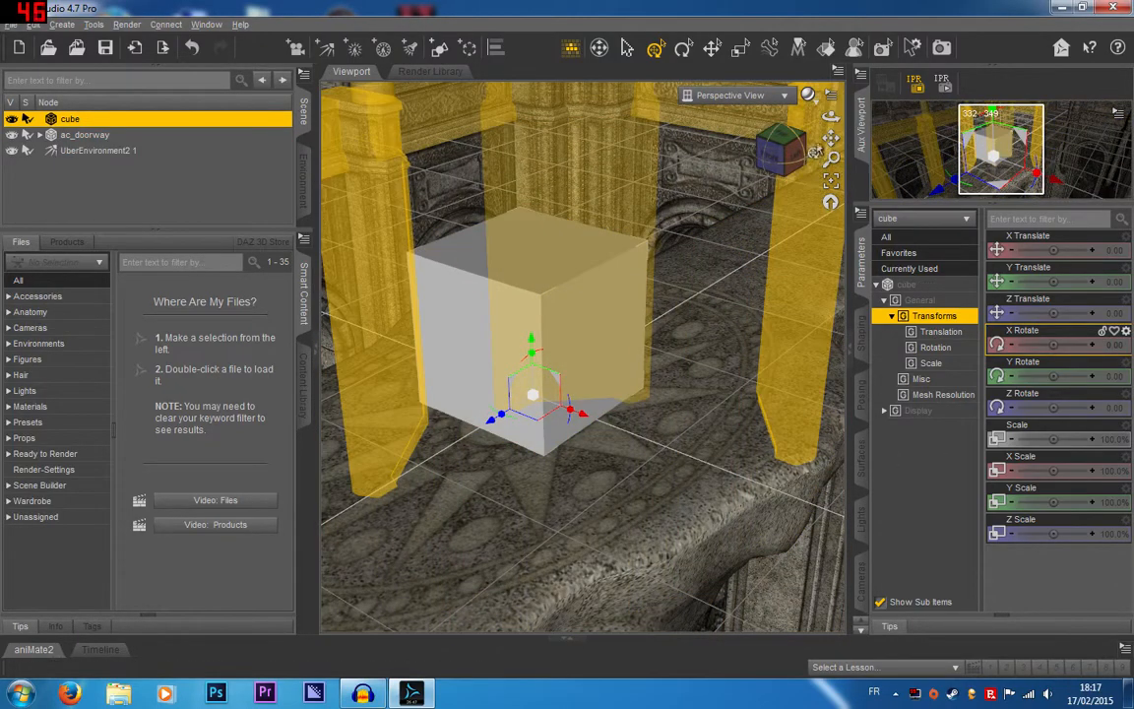
{"action": "left_click_drag", "start_coordinate": [831, 139], "coordinate": [829, 135]}
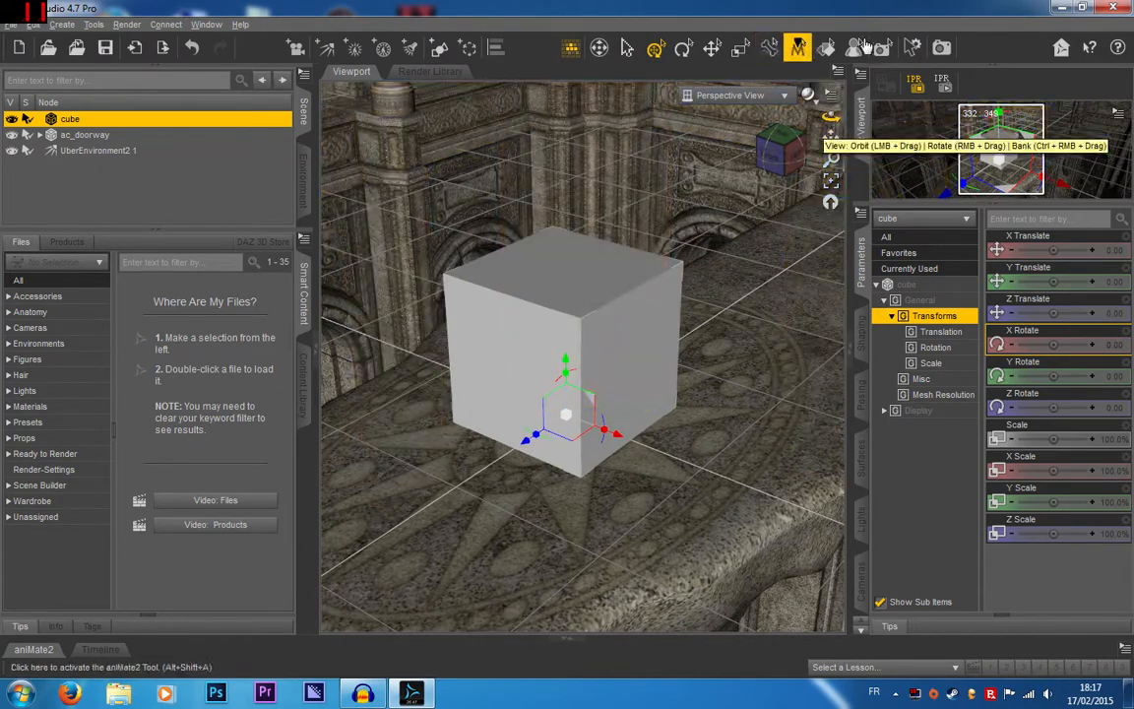
{"action": "left_click", "coordinate": [942, 49]}
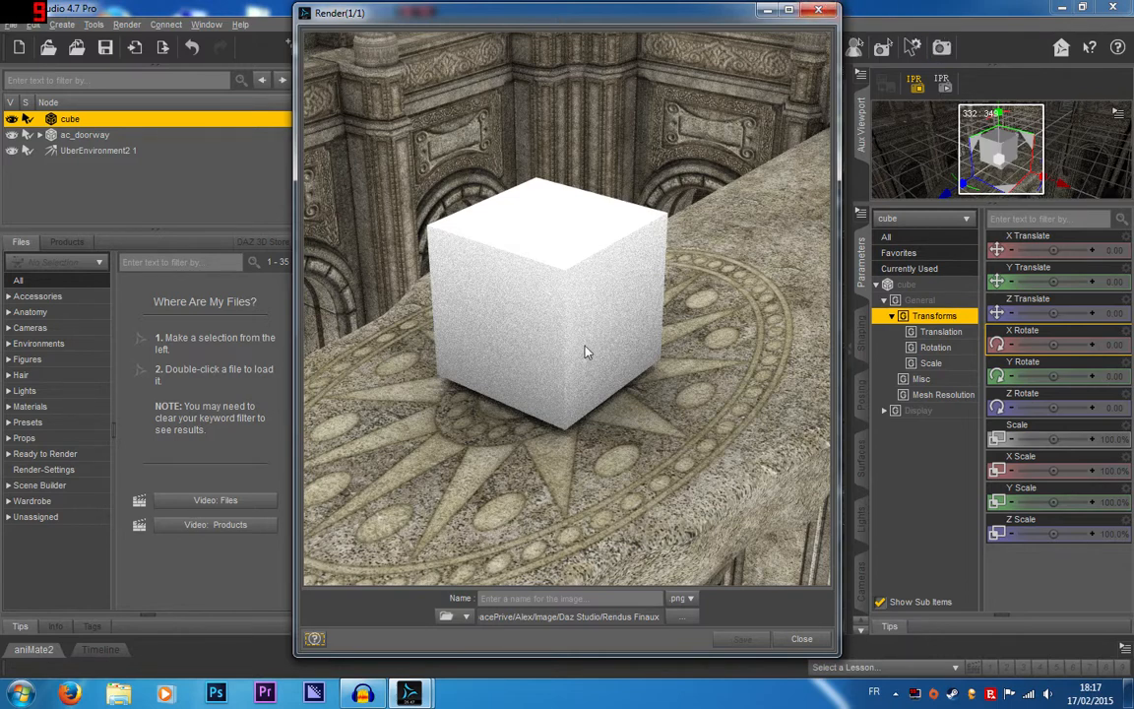
Close the finished render and raise the cube above the platform to a Y Translate of about 11.36
{"action": "left_click", "coordinate": [830, 13]}
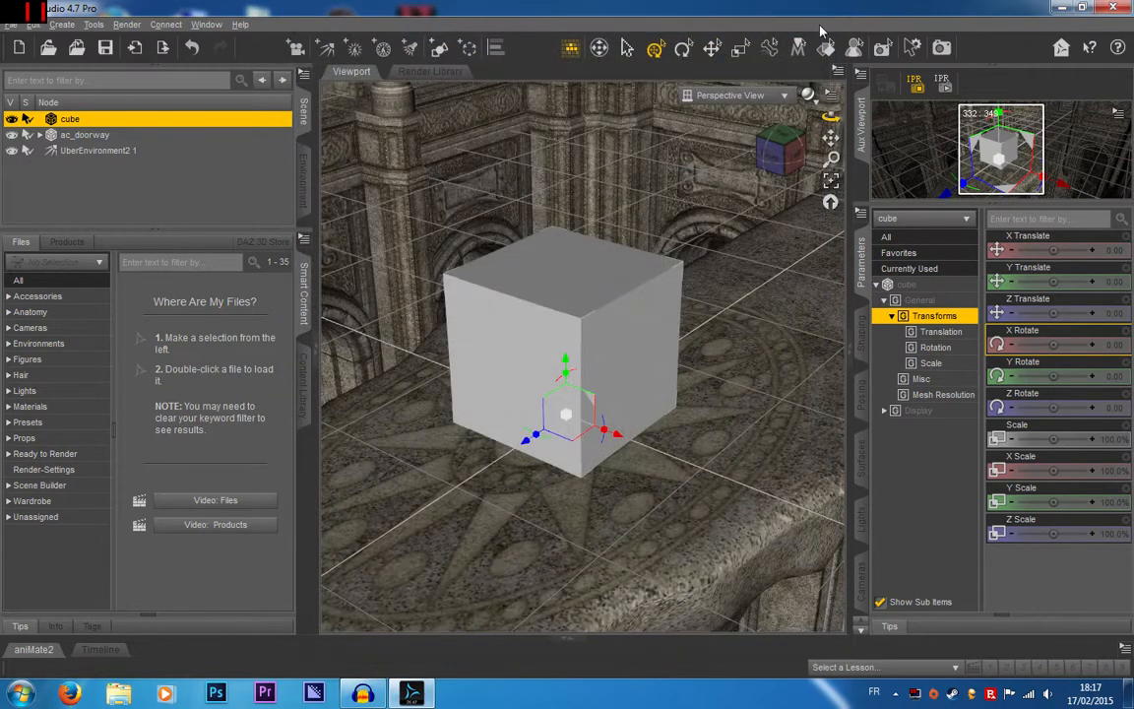
{"action": "left_click_drag", "start_coordinate": [564, 369], "coordinate": [699, 256]}
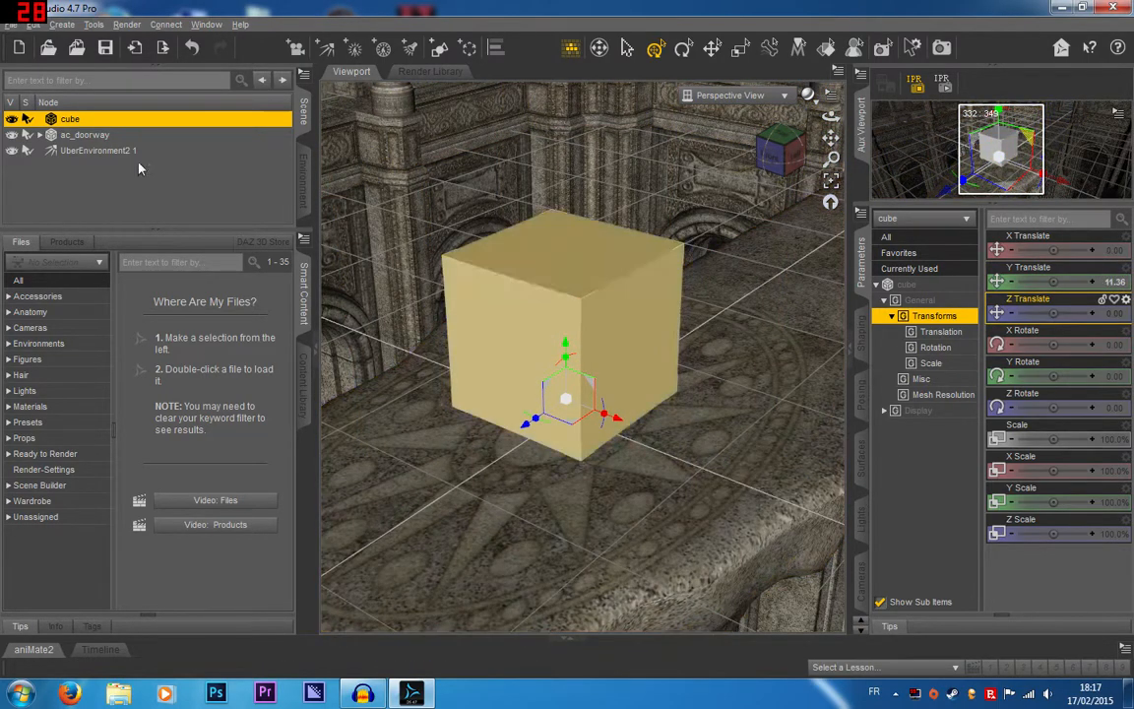
Bring up the Content Library, select the cube in the scene, and show its surface properties
{"action": "left_click", "coordinate": [304, 386]}
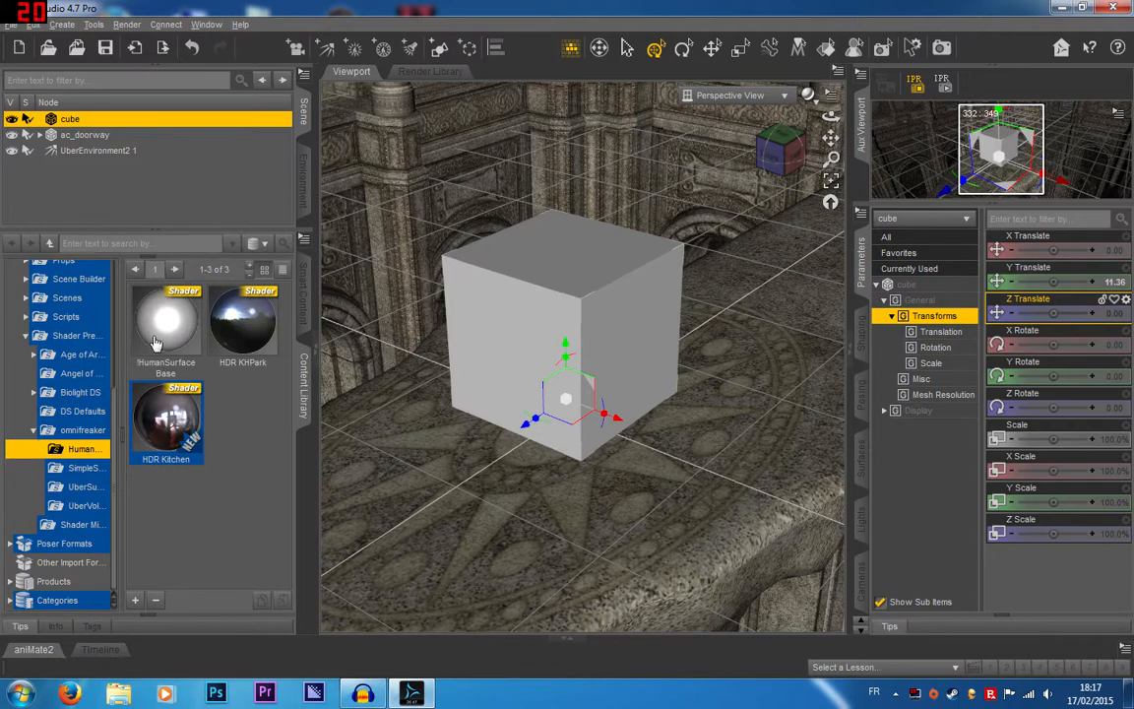
{"action": "right_click", "coordinate": [587, 261]}
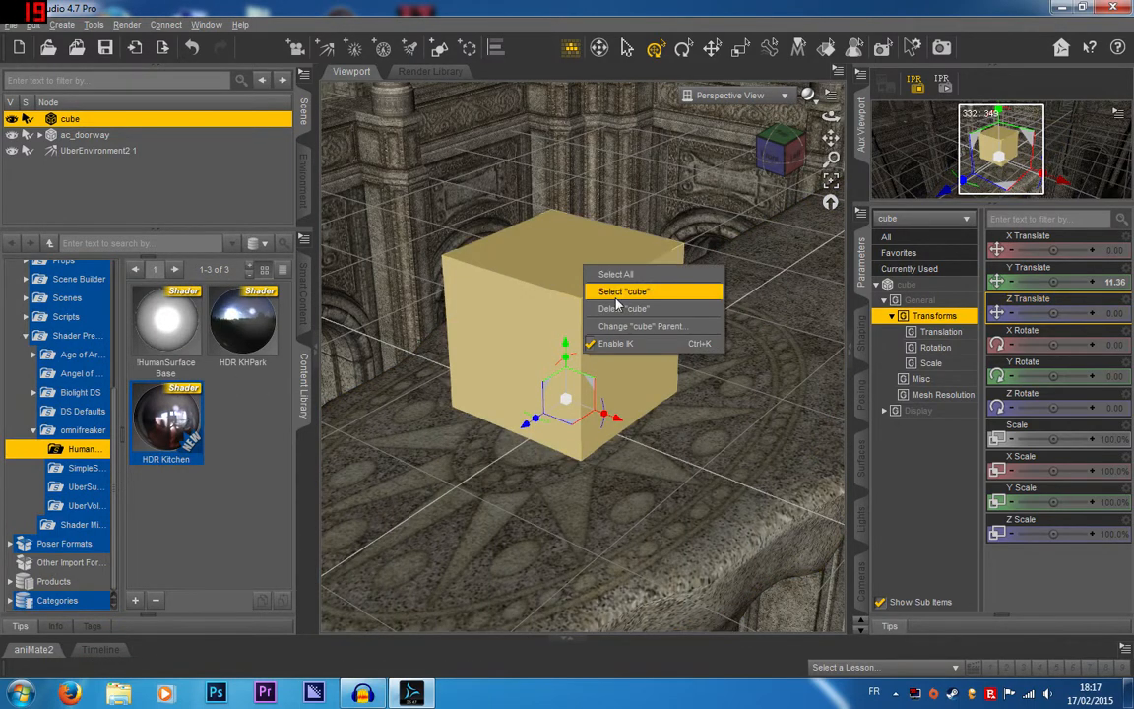
{"action": "left_click", "coordinate": [630, 291]}
{"action": "left_click", "coordinate": [861, 458]}
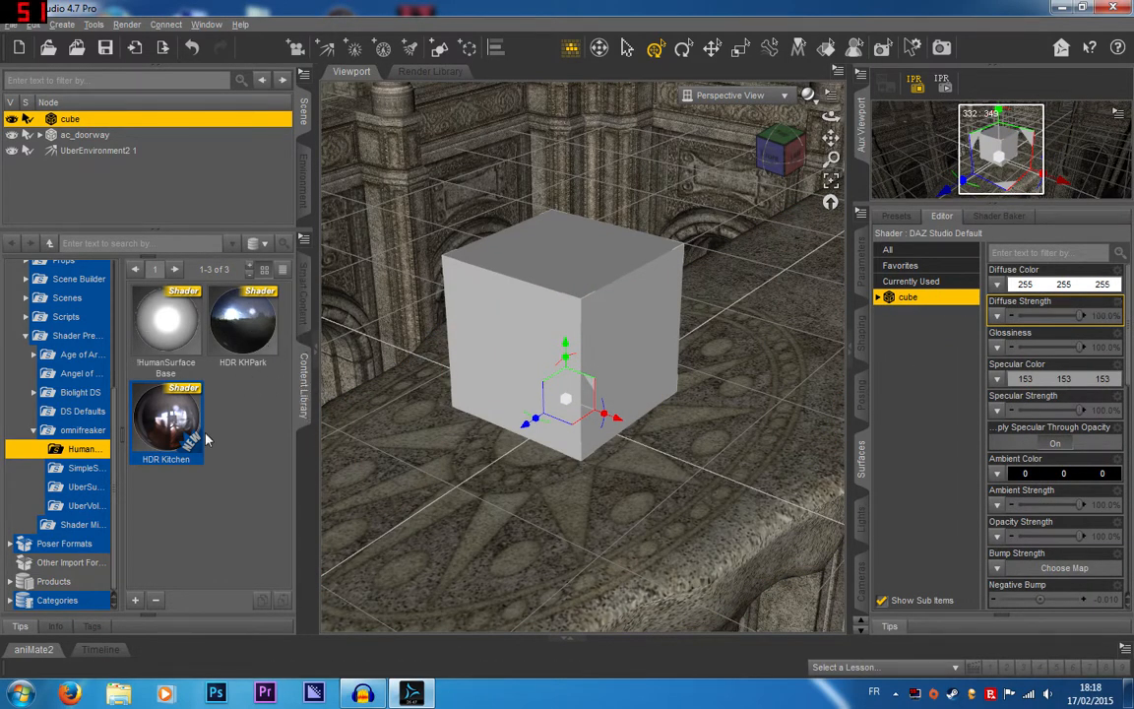
Find omnifreaker's HumanSurface folder under the shader presets in My DAZ 3D Library and apply !HumanSurface Base to the cube
{"action": "scroll", "coordinate": [89, 329], "scroll_direction": "up", "scroll_amount": 5}
{"action": "right_click", "coordinate": [47, 270]}
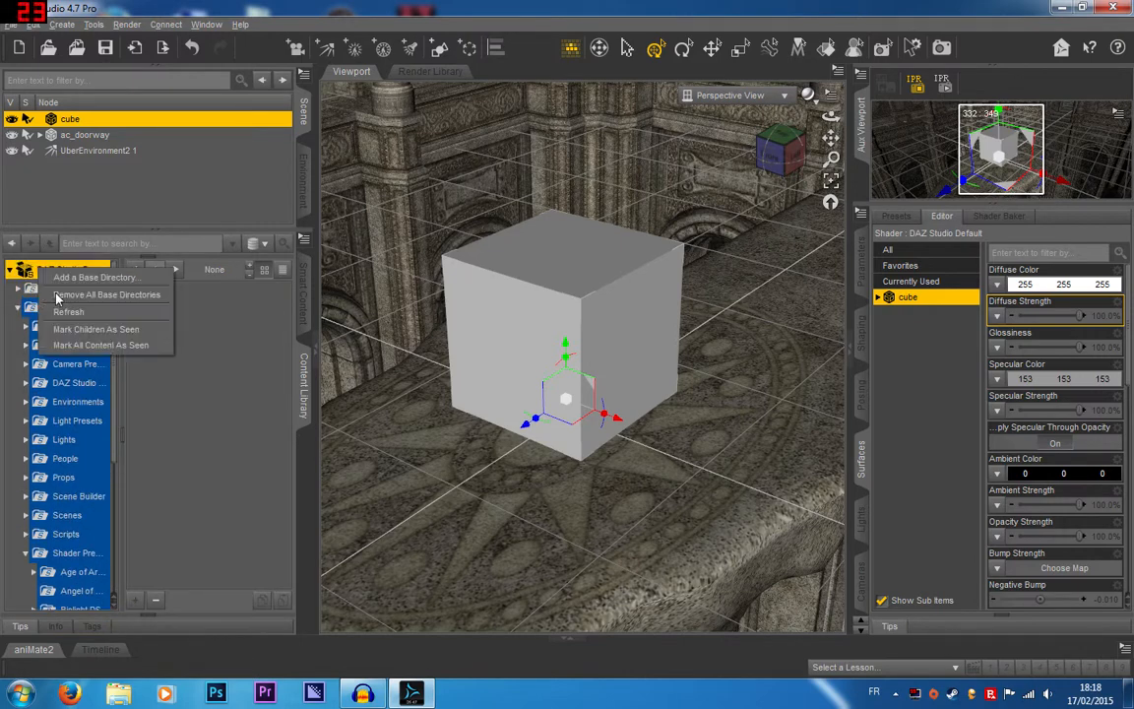
{"action": "left_click", "coordinate": [108, 312]}
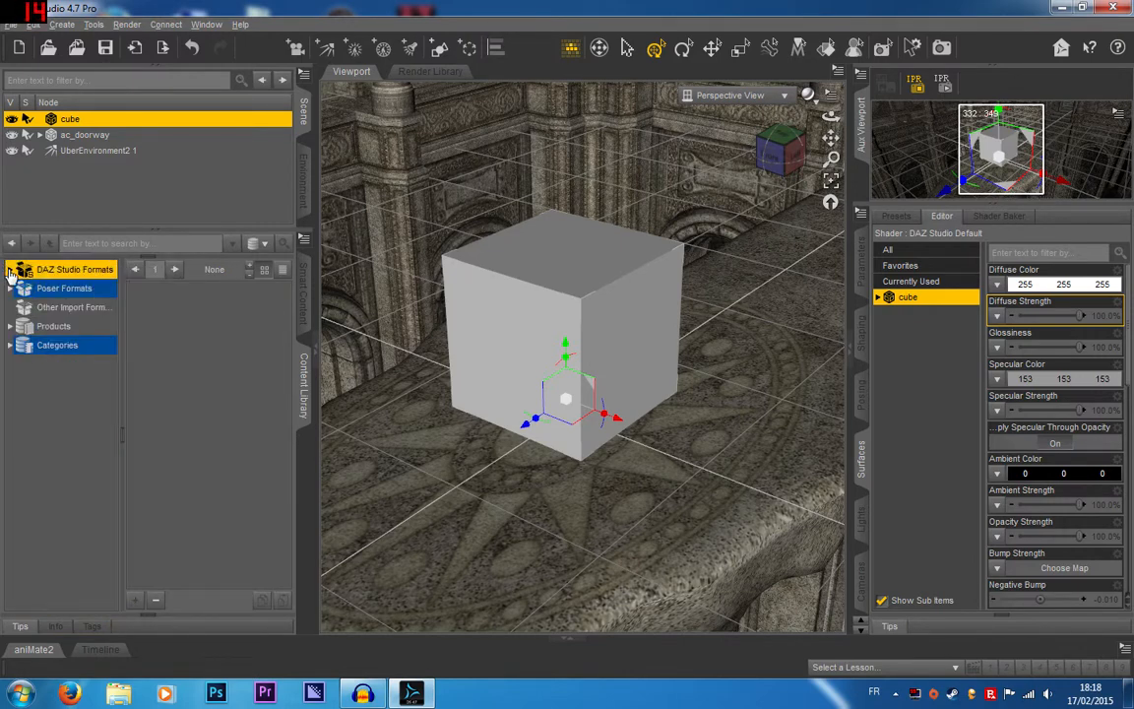
{"action": "left_click", "coordinate": [10, 270]}
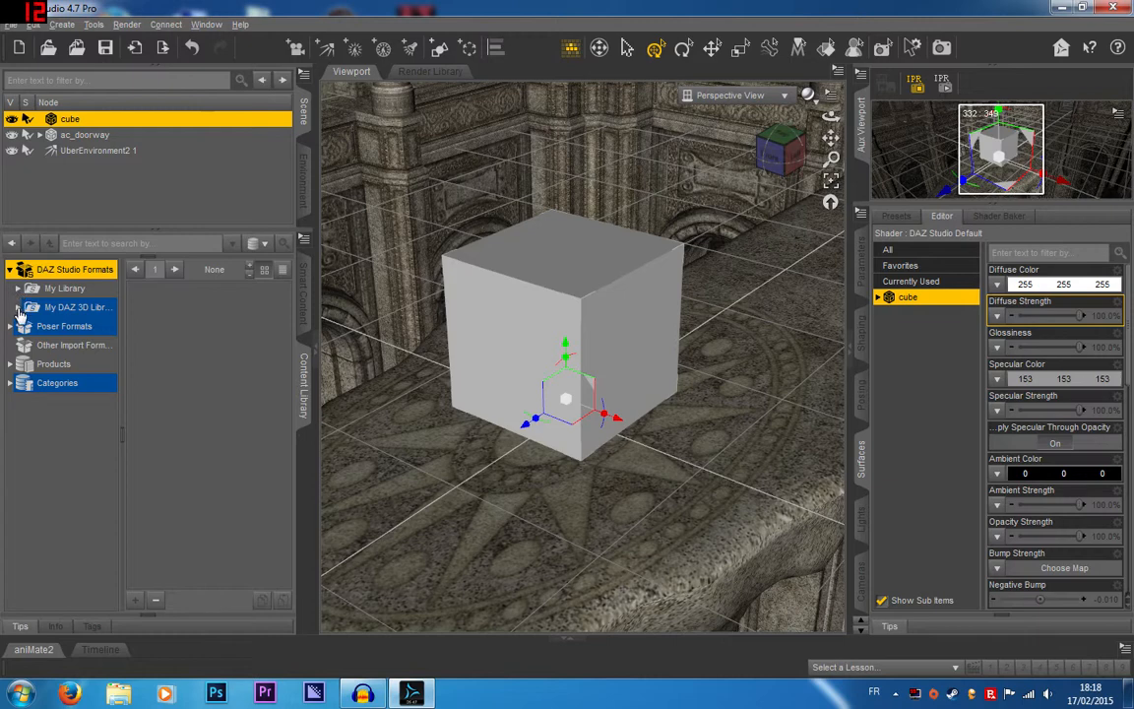
{"action": "left_click", "coordinate": [18, 309]}
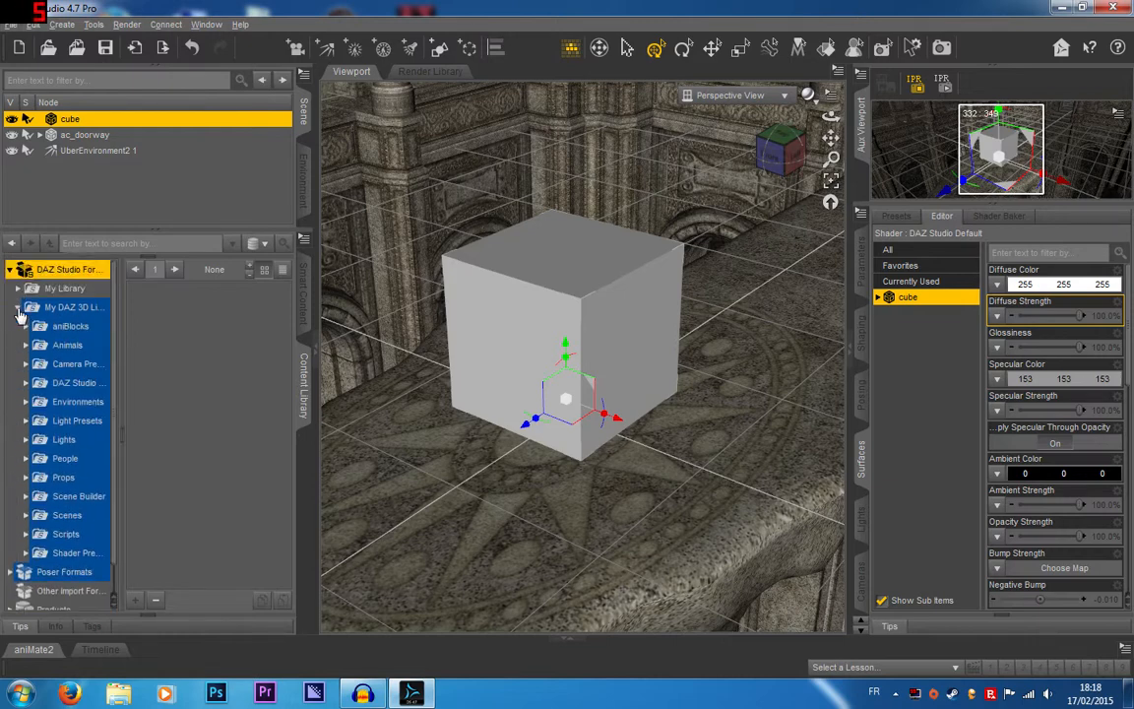
{"action": "scroll", "coordinate": [32, 362], "scroll_direction": "down", "scroll_amount": 1}
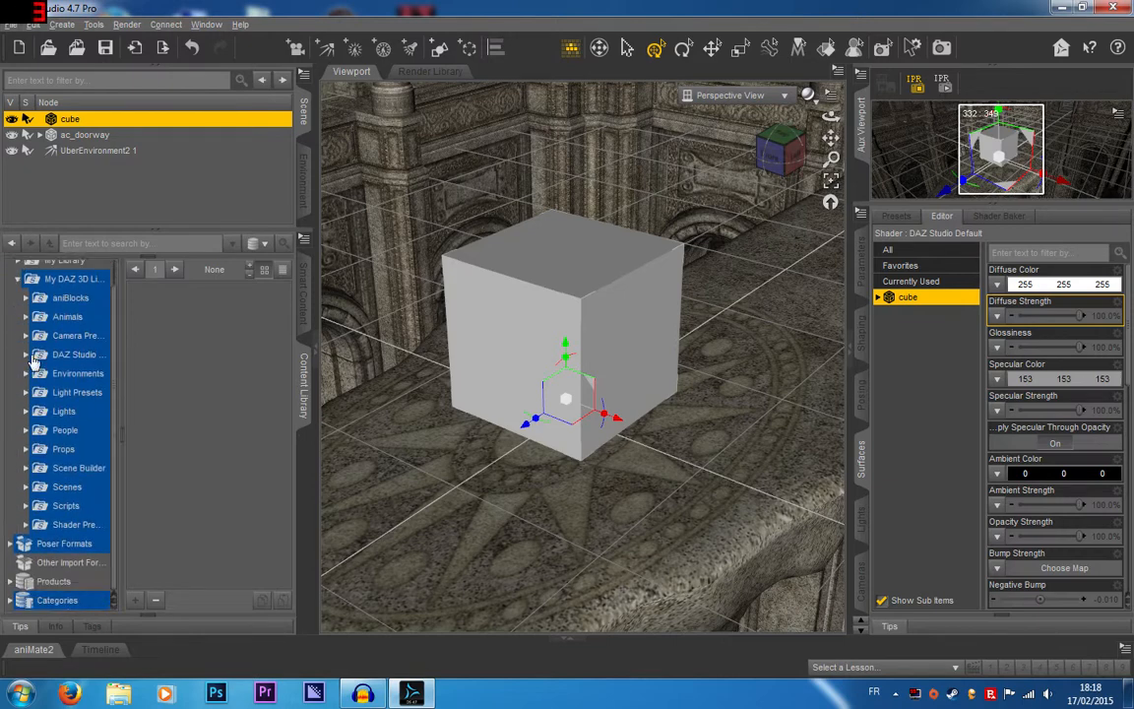
{"action": "left_click", "coordinate": [26, 523]}
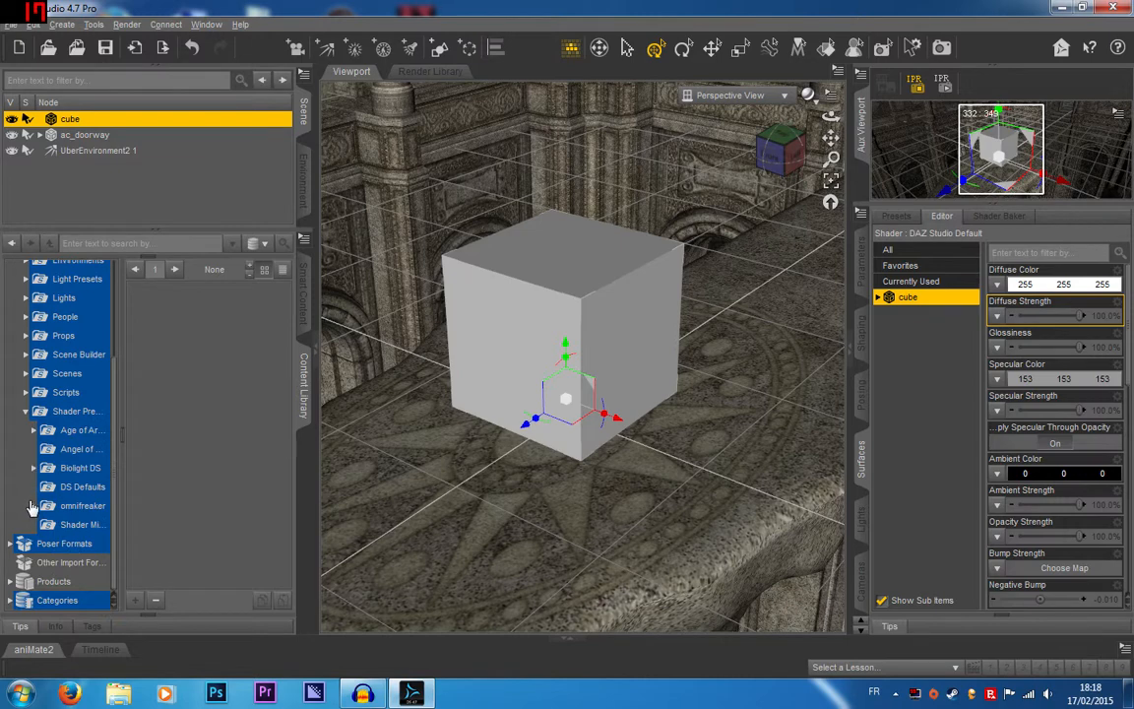
{"action": "left_click", "coordinate": [34, 506]}
{"action": "left_click", "coordinate": [81, 448]}
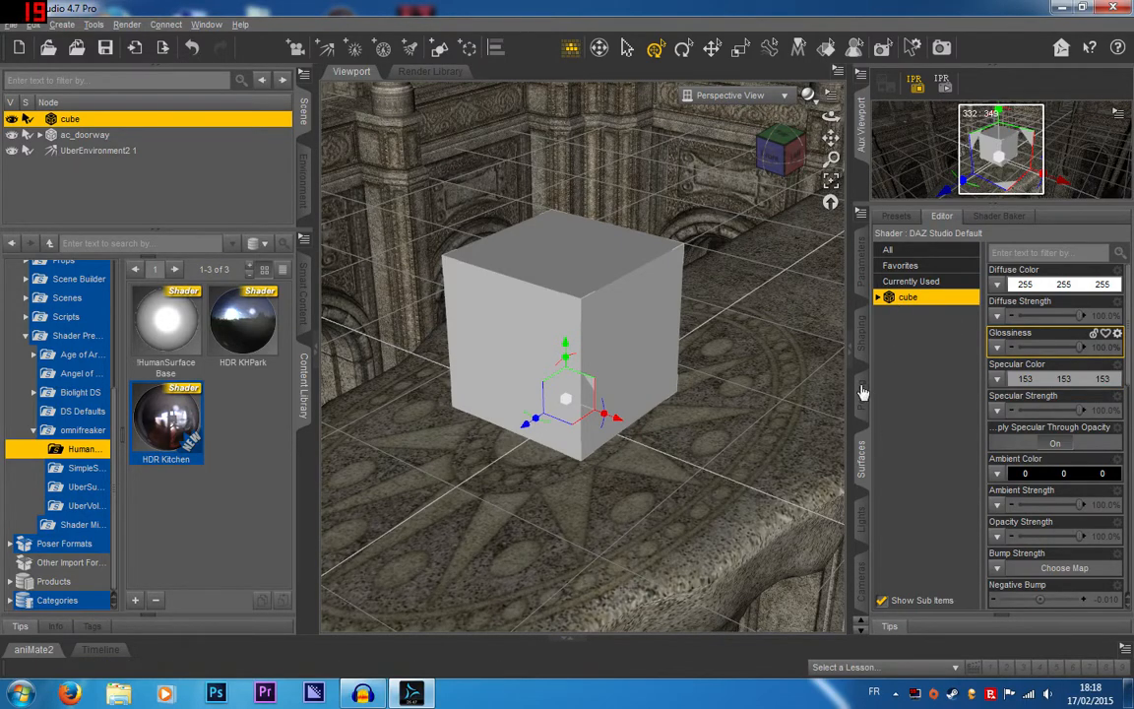
{"action": "double_click", "coordinate": [168, 331]}
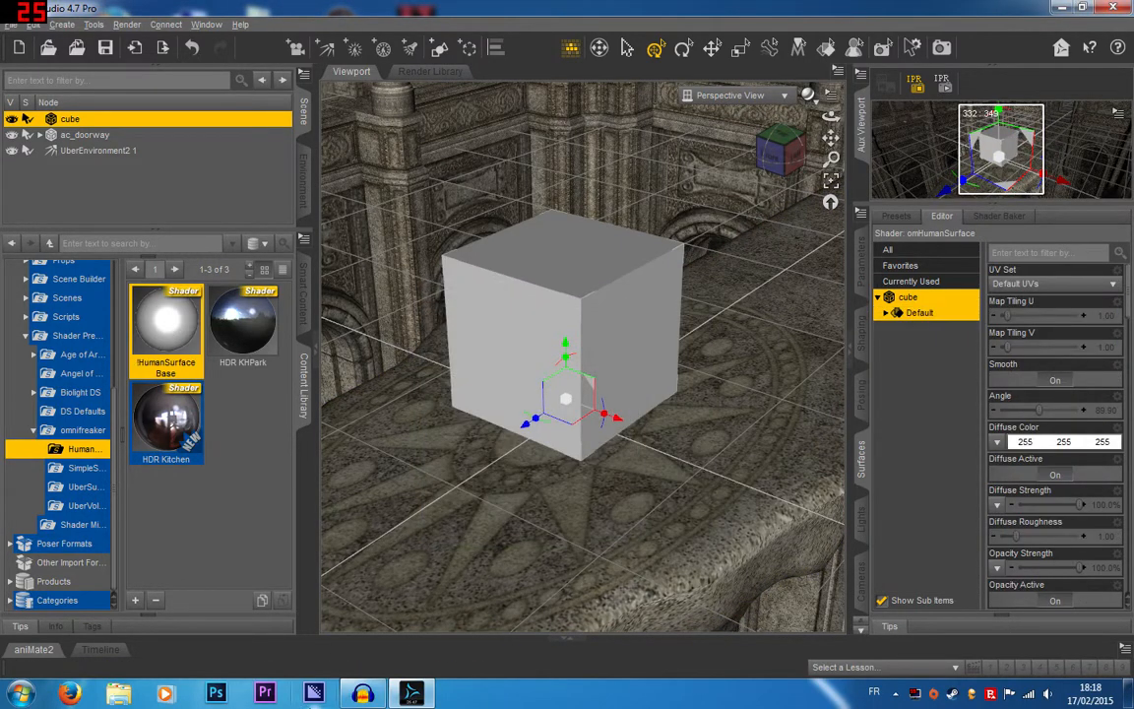
Set the Diffuse Color of the cube's surface to black (0, 0, 0)
{"action": "scroll", "coordinate": [1104, 384], "scroll_direction": "down", "scroll_amount": 10}
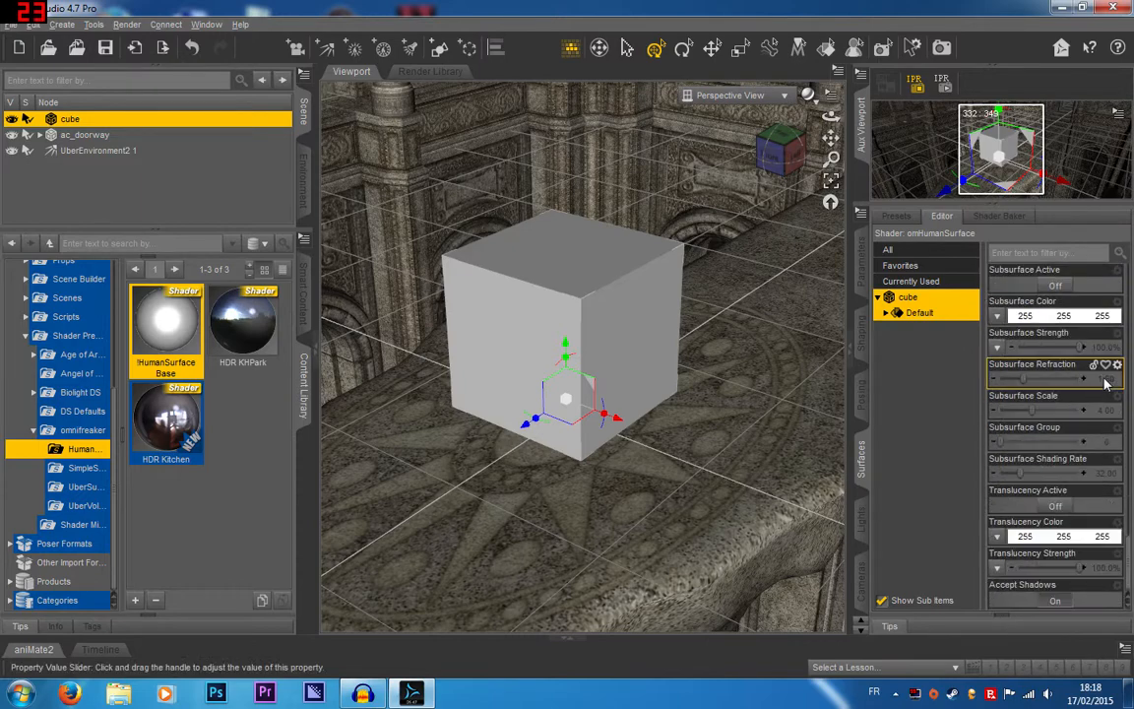
{"action": "scroll", "coordinate": [1104, 383], "scroll_direction": "up", "scroll_amount": 10}
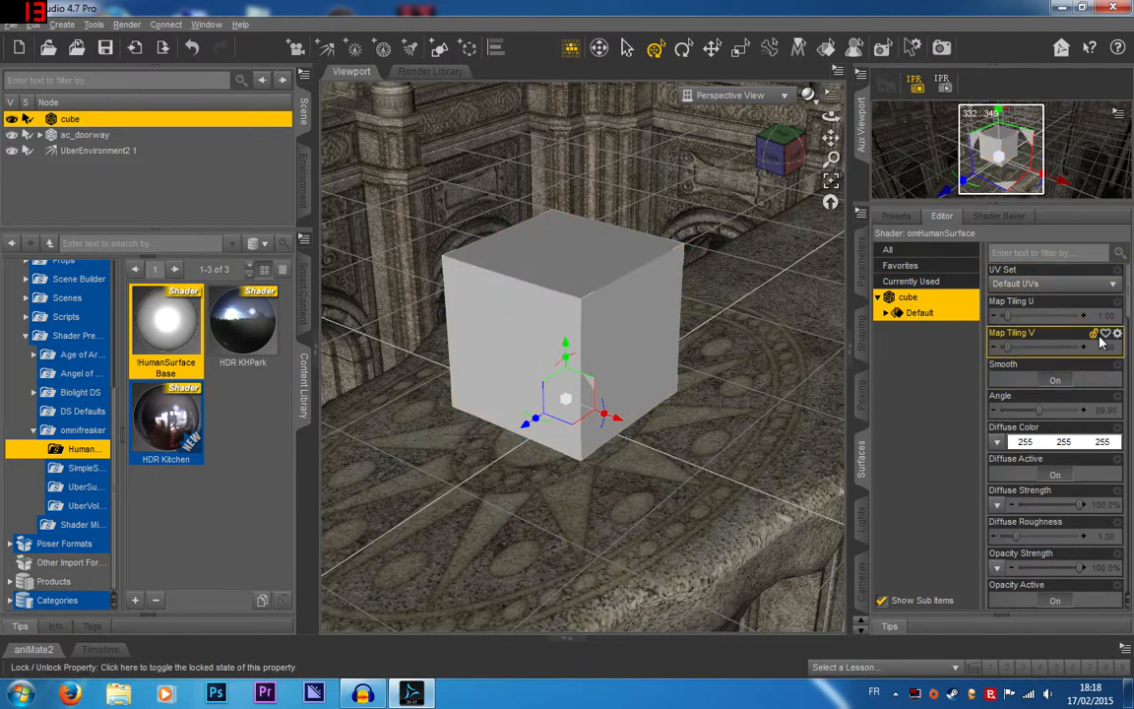
{"action": "scroll", "coordinate": [1105, 394], "scroll_direction": "down", "scroll_amount": 20}
{"action": "scroll", "coordinate": [1105, 394], "scroll_direction": "up", "scroll_amount": 20}
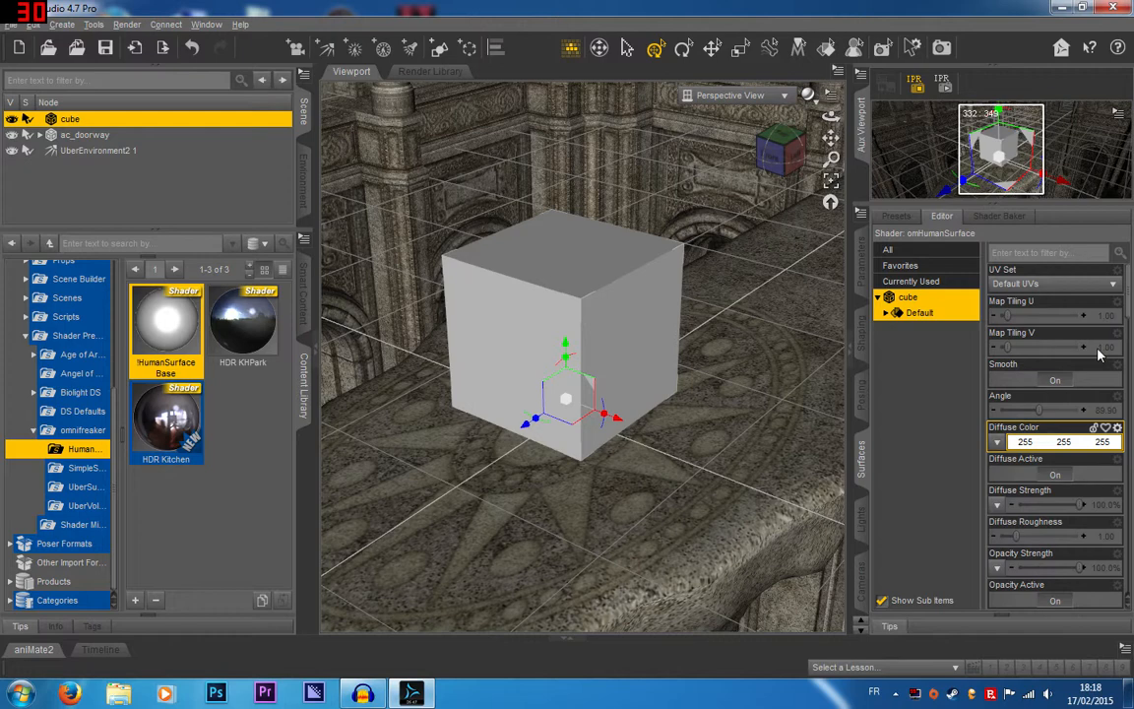
{"action": "scroll", "coordinate": [1099, 354], "scroll_direction": "down", "scroll_amount": 3}
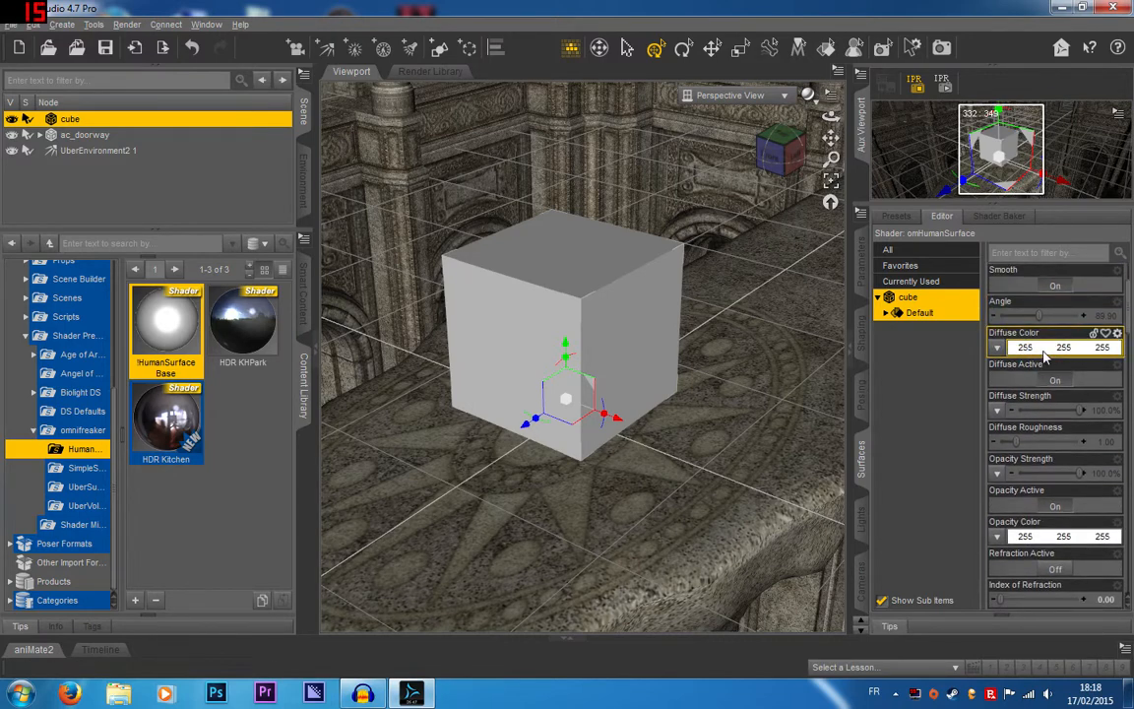
{"action": "left_click", "coordinate": [1045, 352]}
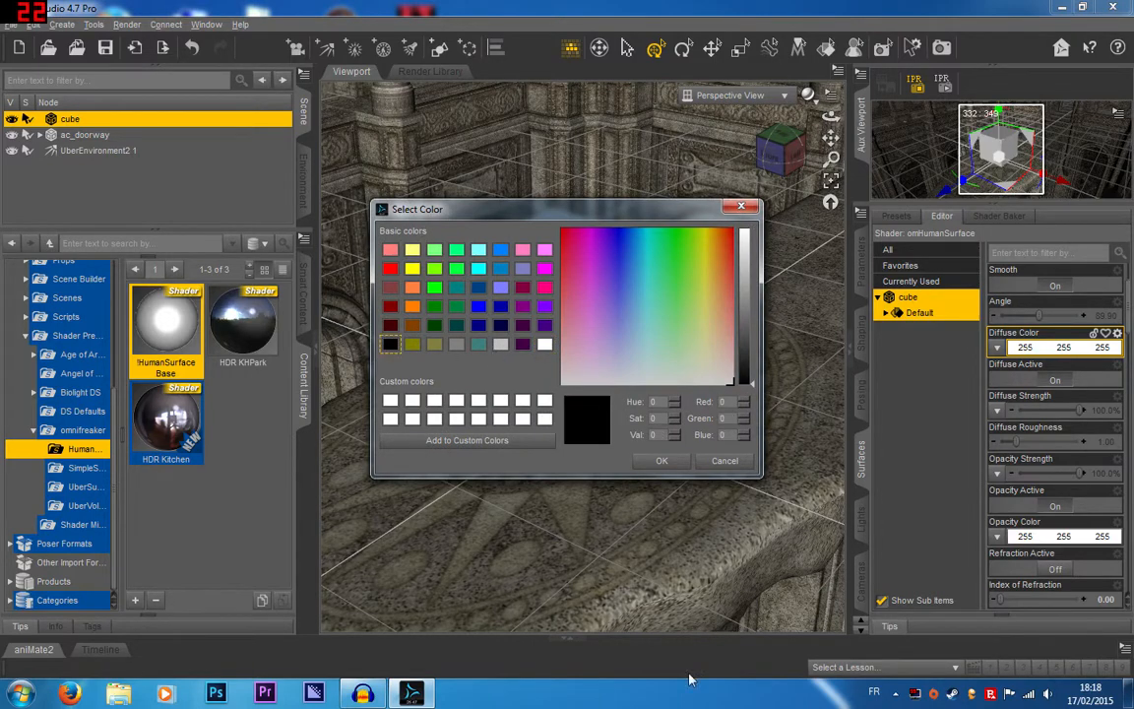
{"action": "left_click", "coordinate": [649, 460]}
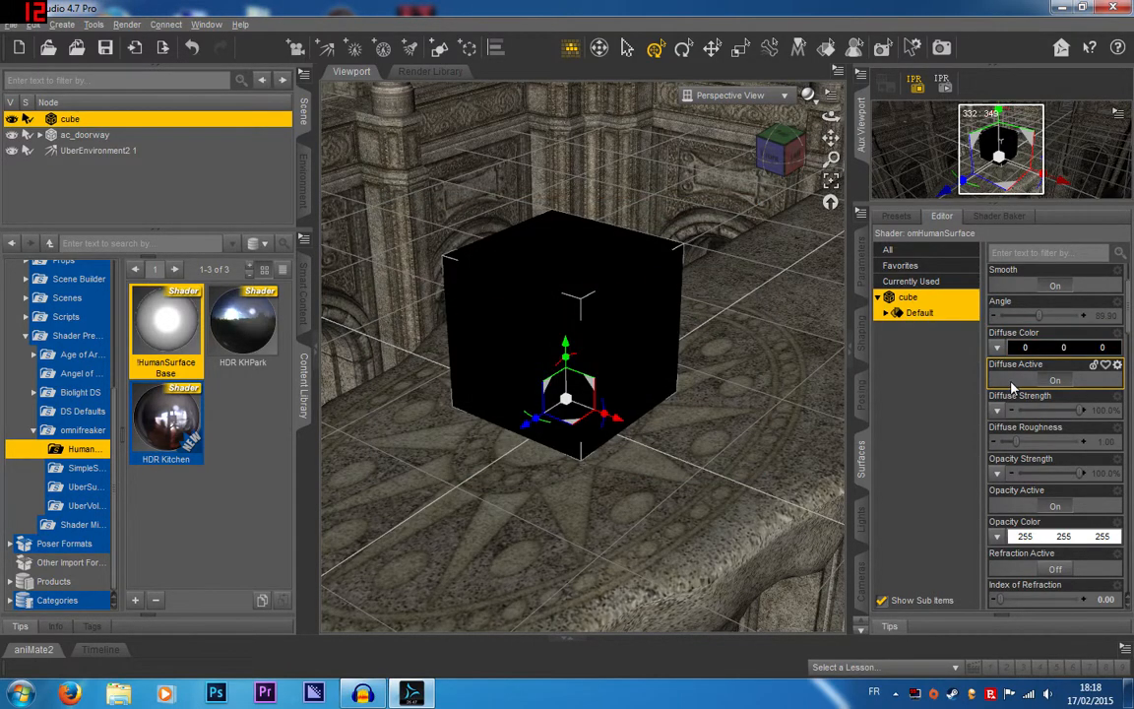
Turn on Refraction Active for the cube's surface and reset its Index of Refraction to the default 1.30
{"action": "scroll", "coordinate": [1011, 389], "scroll_direction": "down", "scroll_amount": 5}
{"action": "scroll", "coordinate": [1012, 388], "scroll_direction": "up", "scroll_amount": 5}
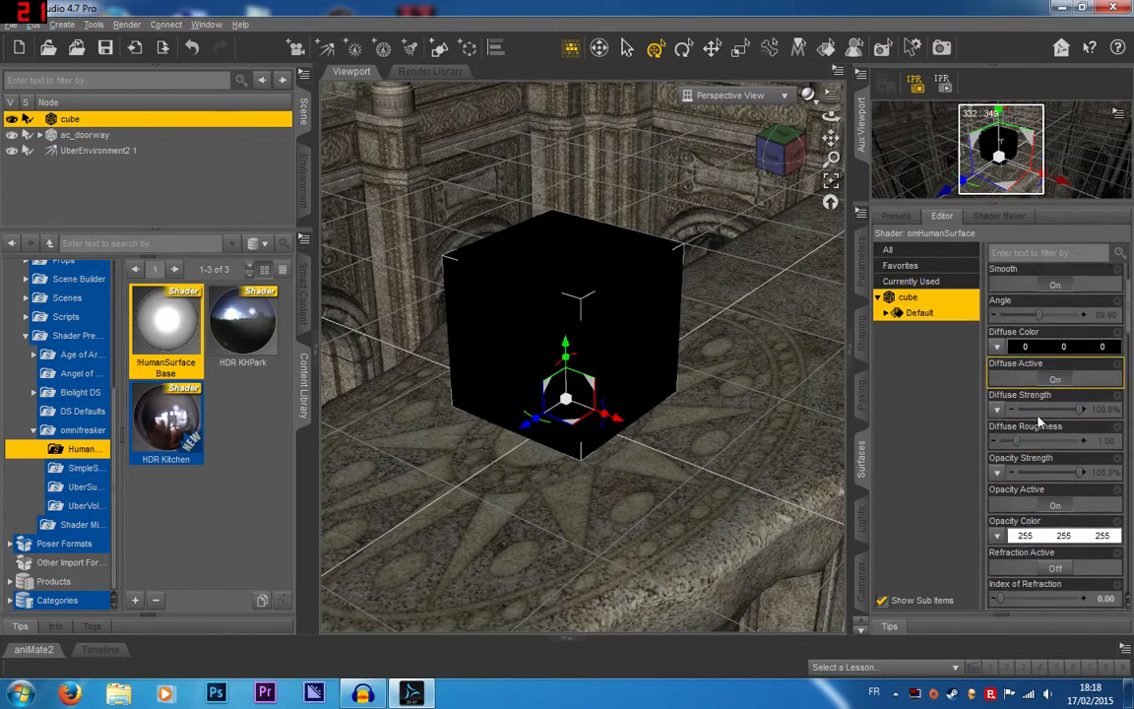
{"action": "scroll", "coordinate": [1118, 345], "scroll_direction": "down", "scroll_amount": 5}
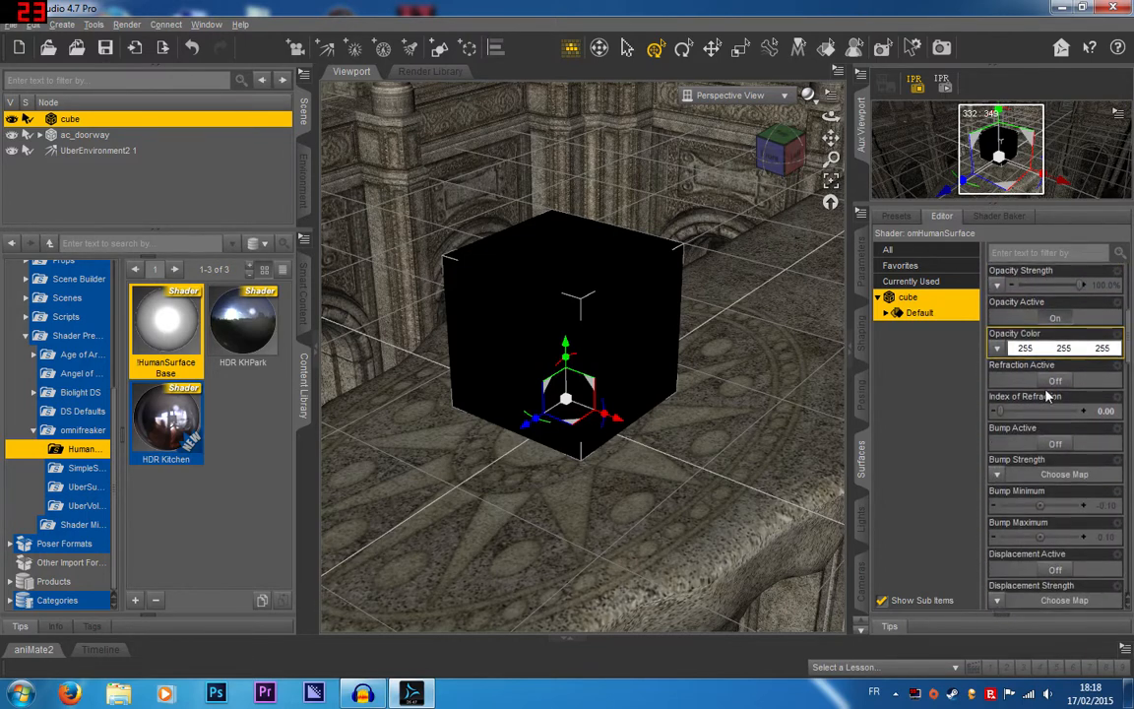
{"action": "scroll", "coordinate": [1127, 366], "scroll_direction": "down", "scroll_amount": 4}
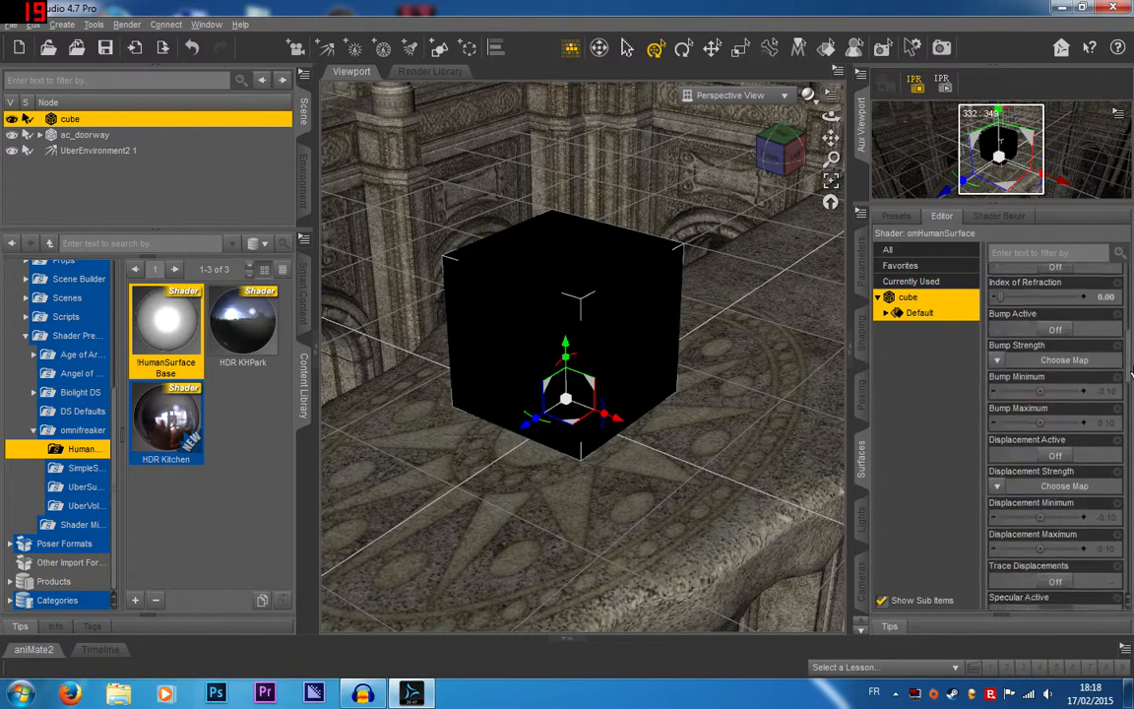
{"action": "scroll", "coordinate": [1129, 370], "scroll_direction": "up", "scroll_amount": 3}
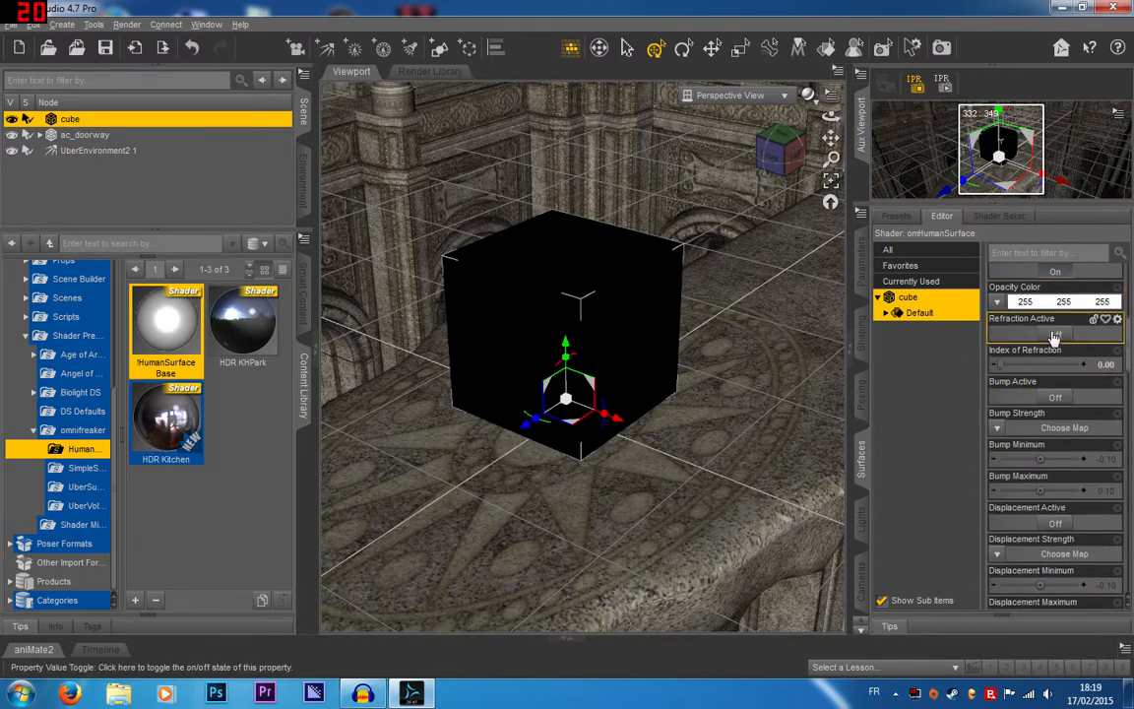
{"action": "left_click", "coordinate": [1118, 352]}
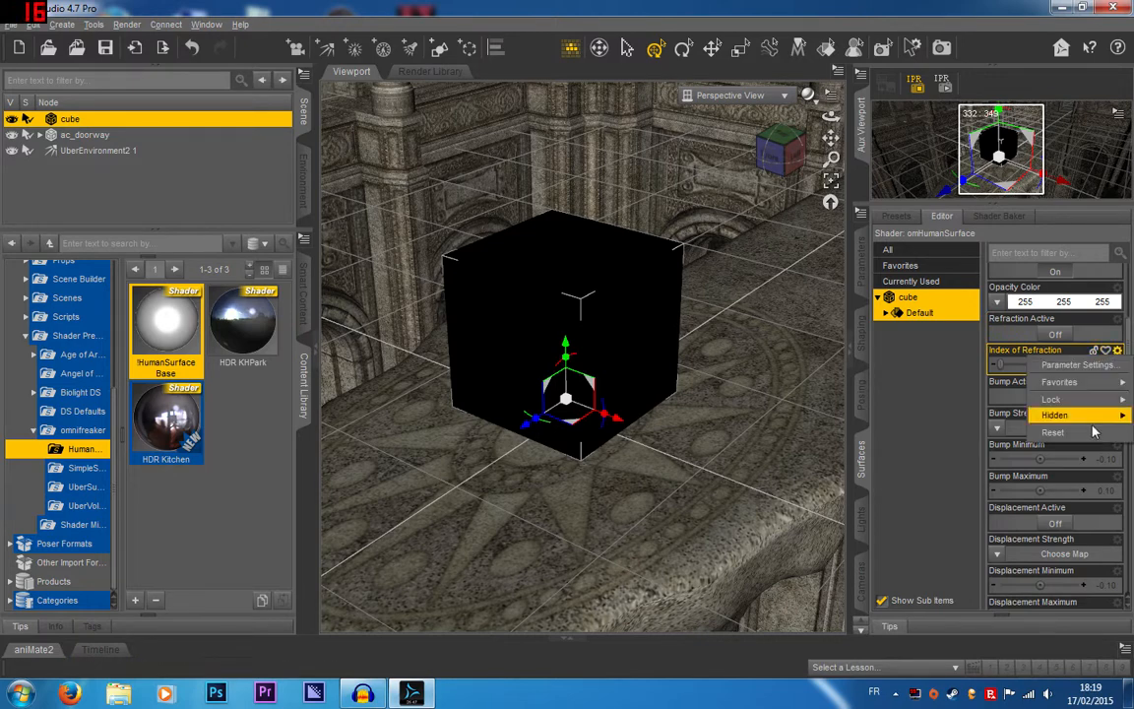
{"action": "left_click", "coordinate": [1094, 430]}
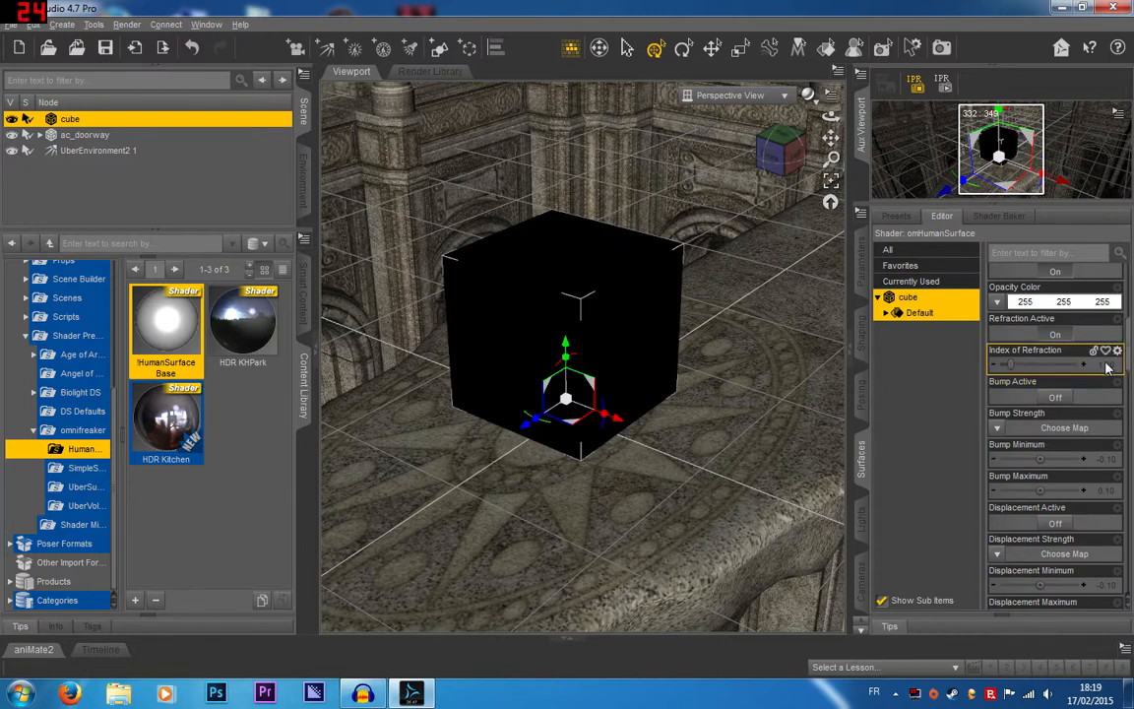
Turn on Ambient Active for the cube's surface
{"action": "scroll", "coordinate": [1106, 366], "scroll_direction": "down", "scroll_amount": 3}
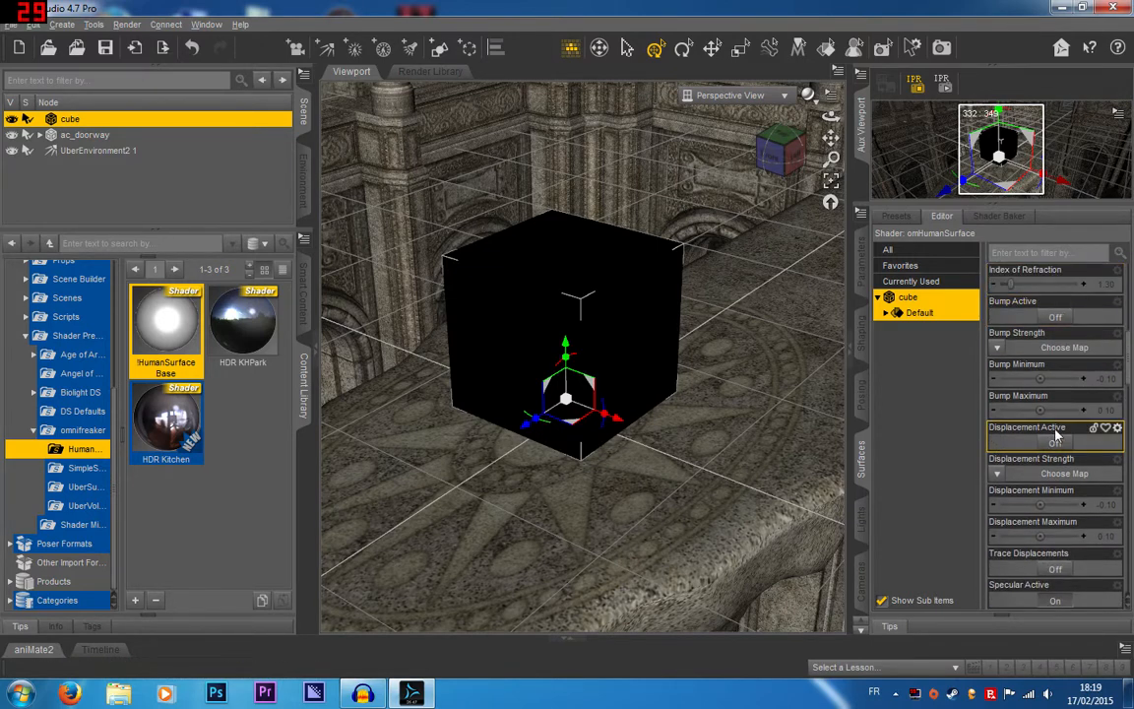
{"action": "scroll", "coordinate": [1063, 429], "scroll_direction": "down", "scroll_amount": 3}
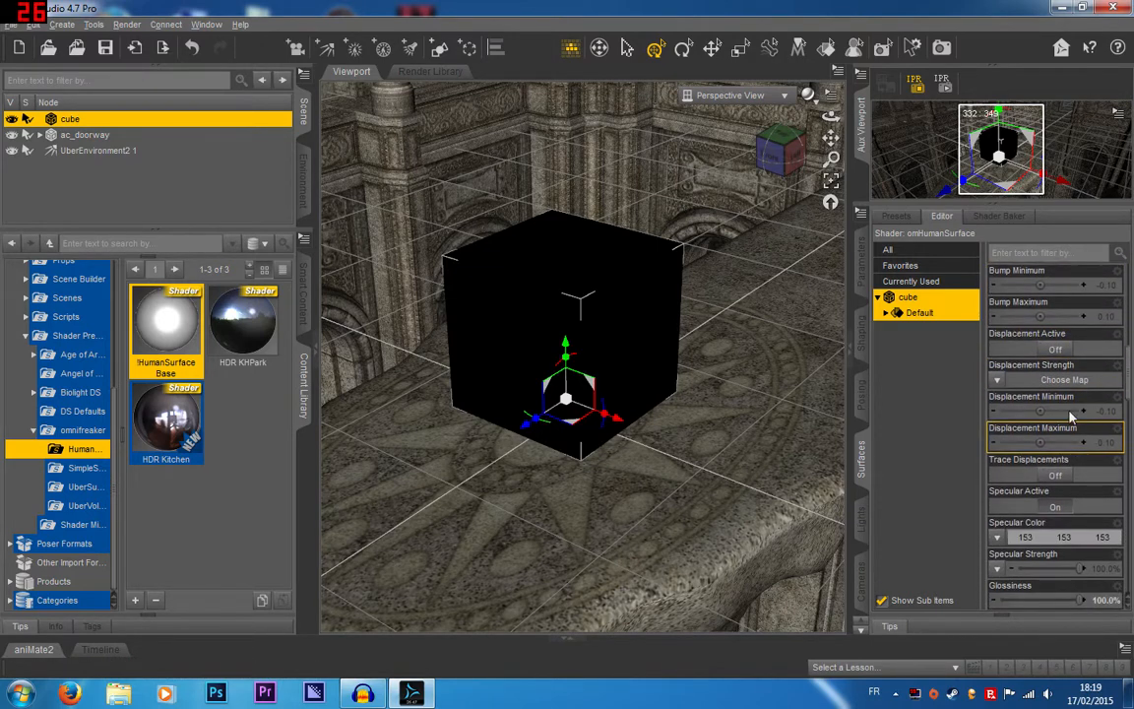
{"action": "scroll", "coordinate": [1091, 405], "scroll_direction": "down", "scroll_amount": 3}
{"action": "scroll", "coordinate": [1039, 318], "scroll_direction": "down", "scroll_amount": 3}
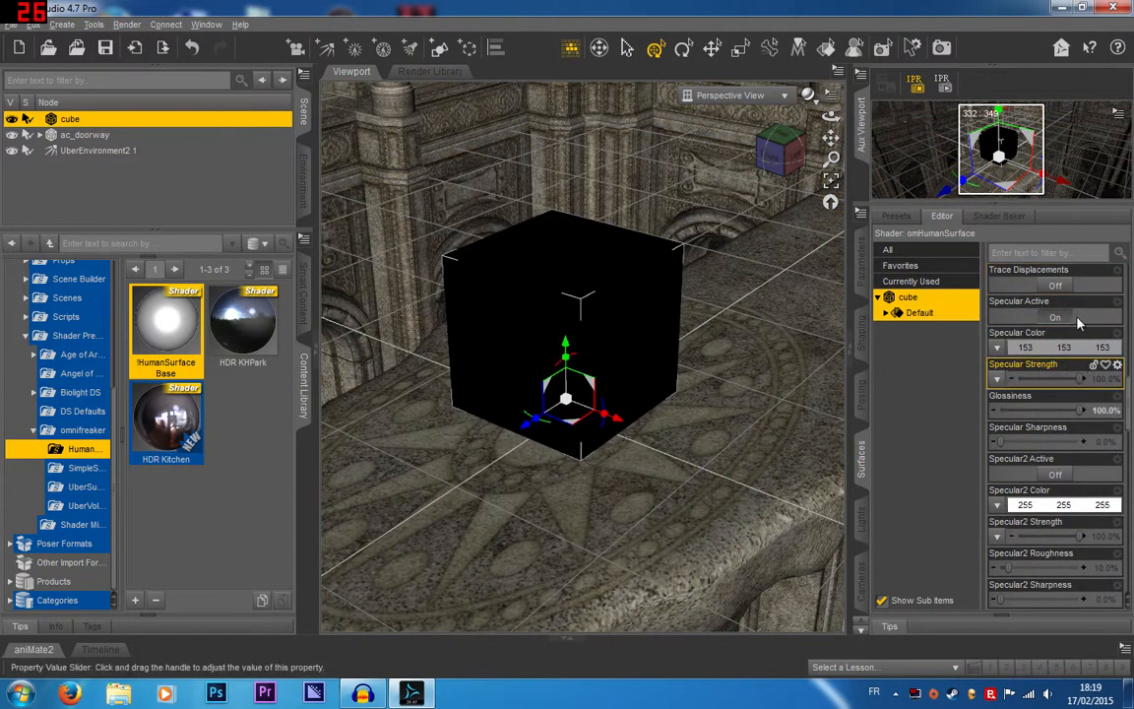
{"action": "scroll", "coordinate": [1071, 315], "scroll_direction": "down", "scroll_amount": 3}
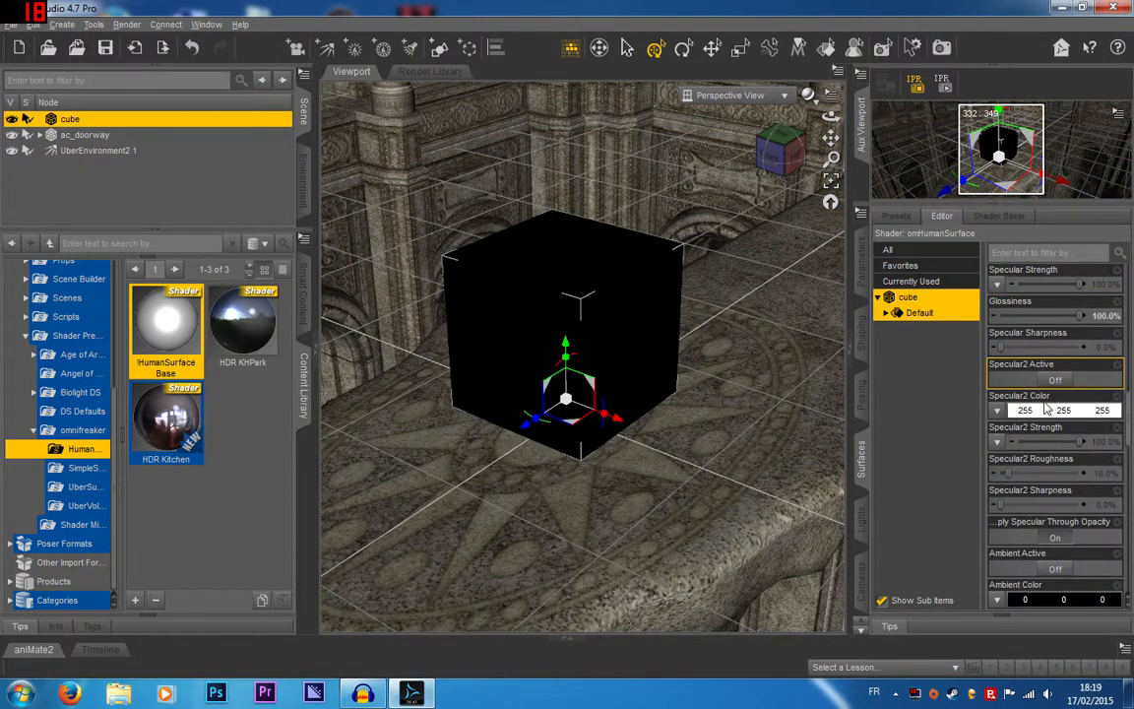
{"action": "scroll", "coordinate": [1046, 407], "scroll_direction": "down", "scroll_amount": 6}
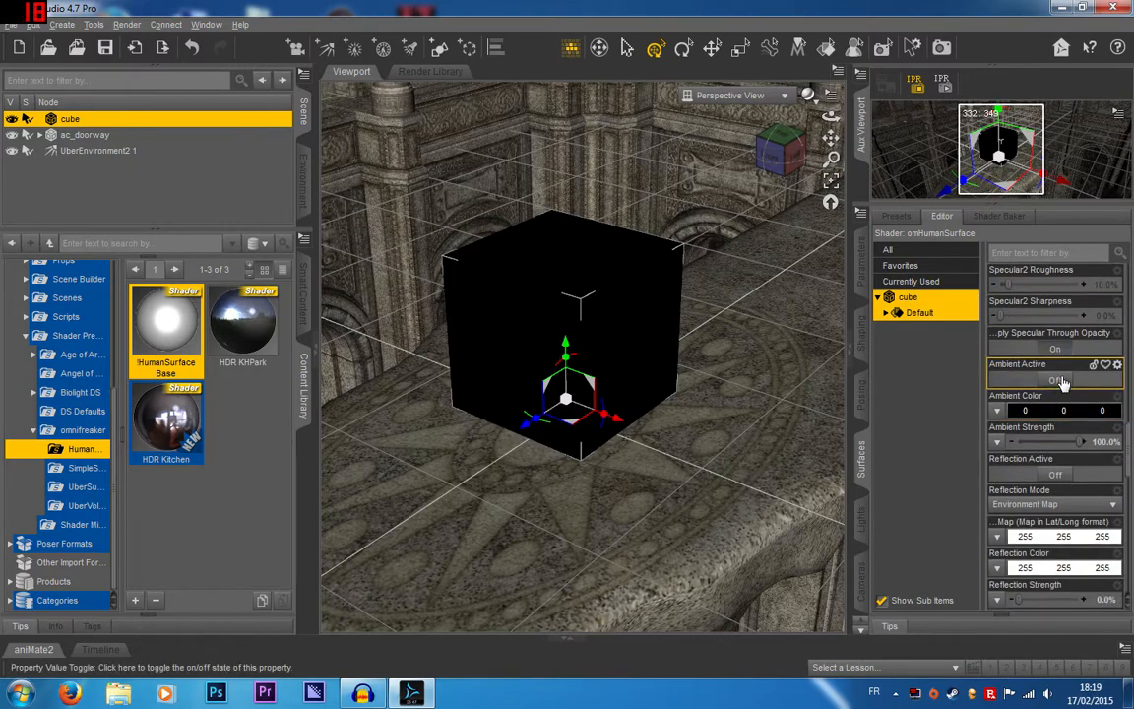
{"action": "left_click", "coordinate": [1057, 380]}
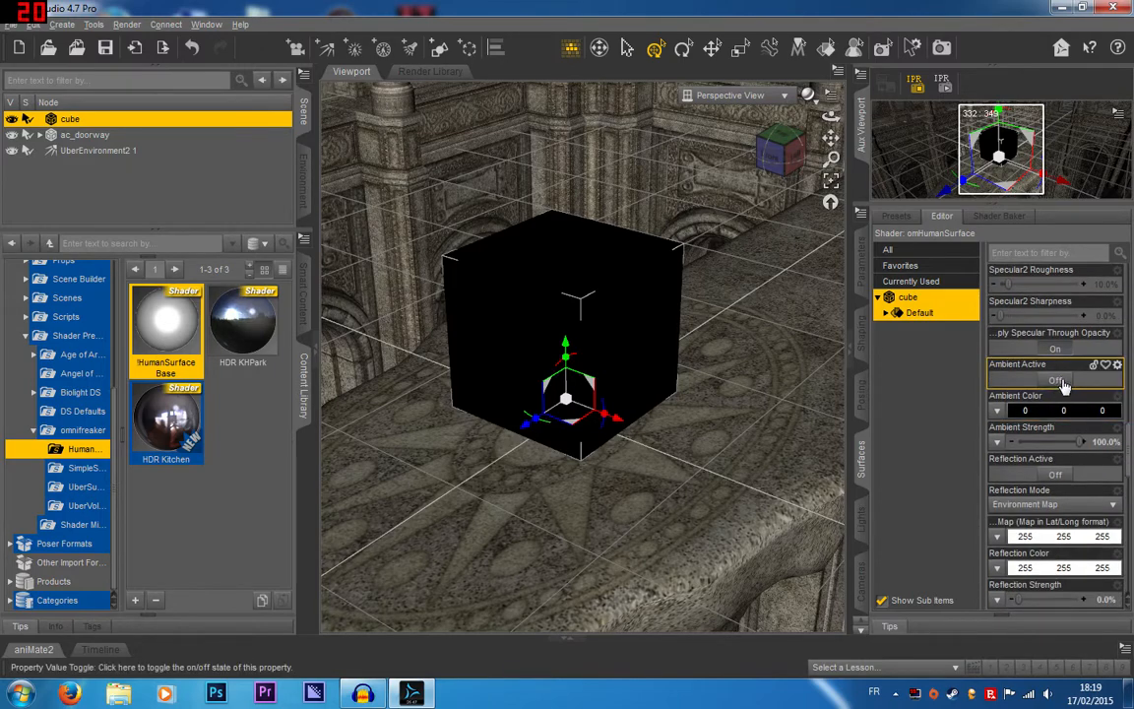
Turn on Reflection Active for the cube and set its Reflection Mode to Raytrace, then deselect the surface
{"action": "left_click", "coordinate": [1055, 474]}
{"action": "left_click", "coordinate": [1051, 504]}
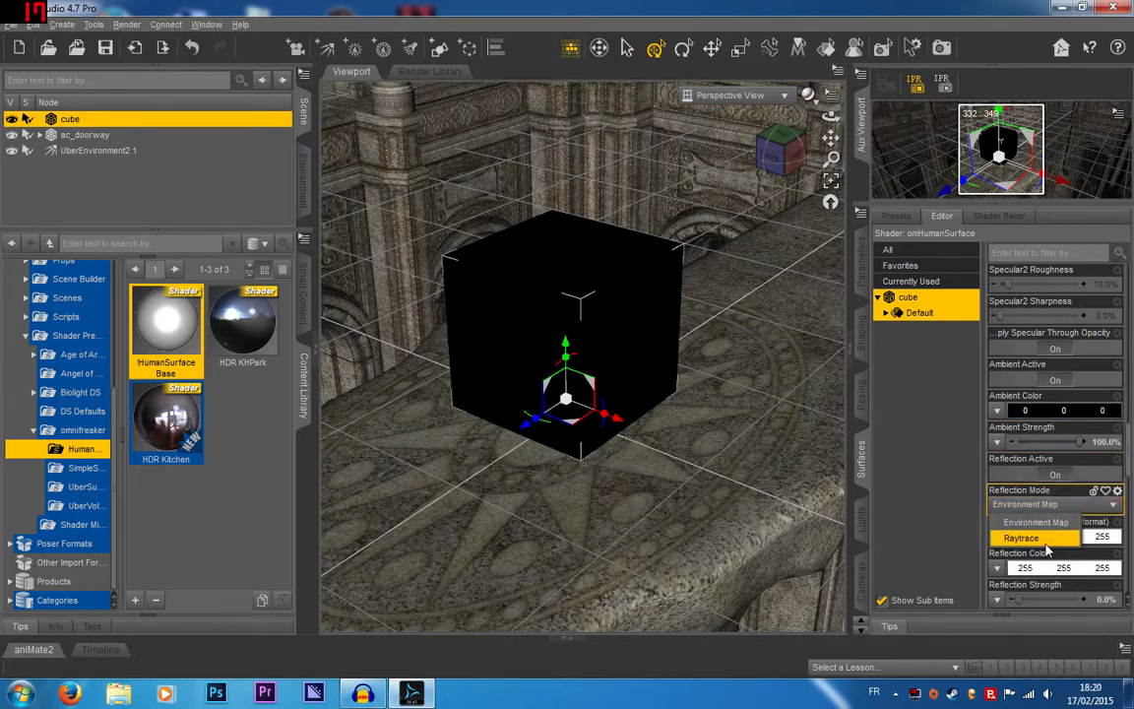
{"action": "left_click", "coordinate": [1045, 539]}
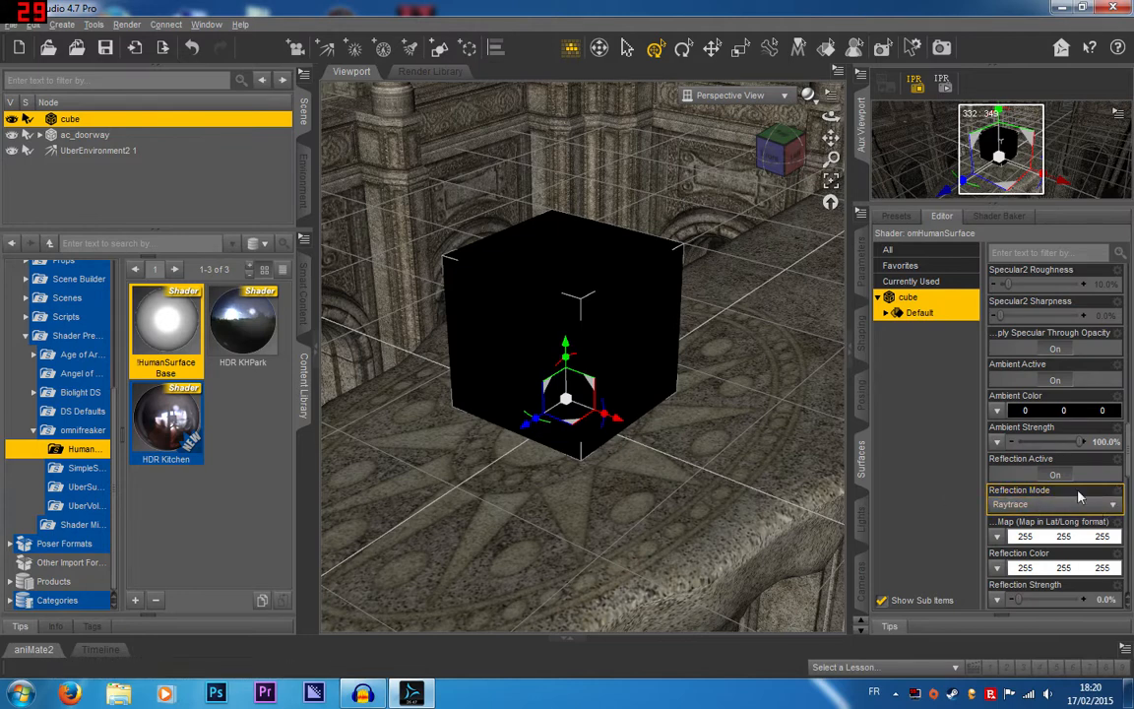
{"action": "scroll", "coordinate": [1079, 497], "scroll_direction": "down", "scroll_amount": 5}
{"action": "left_click", "coordinate": [1049, 316]}
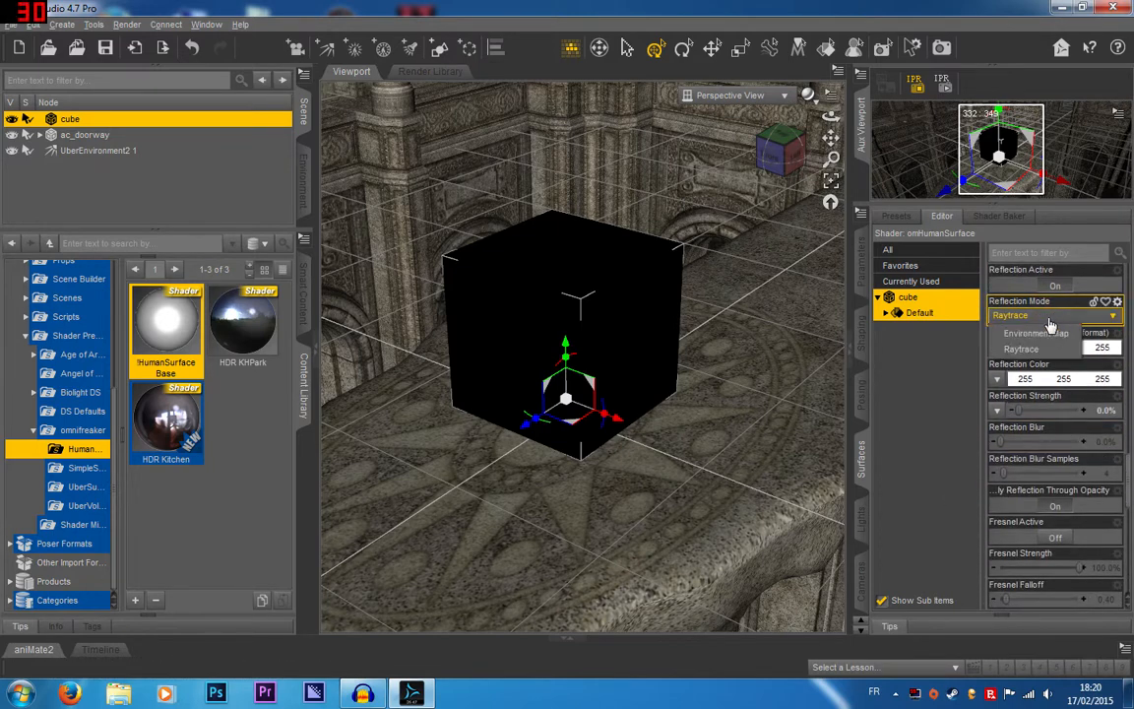
{"action": "left_click", "coordinate": [908, 382]}
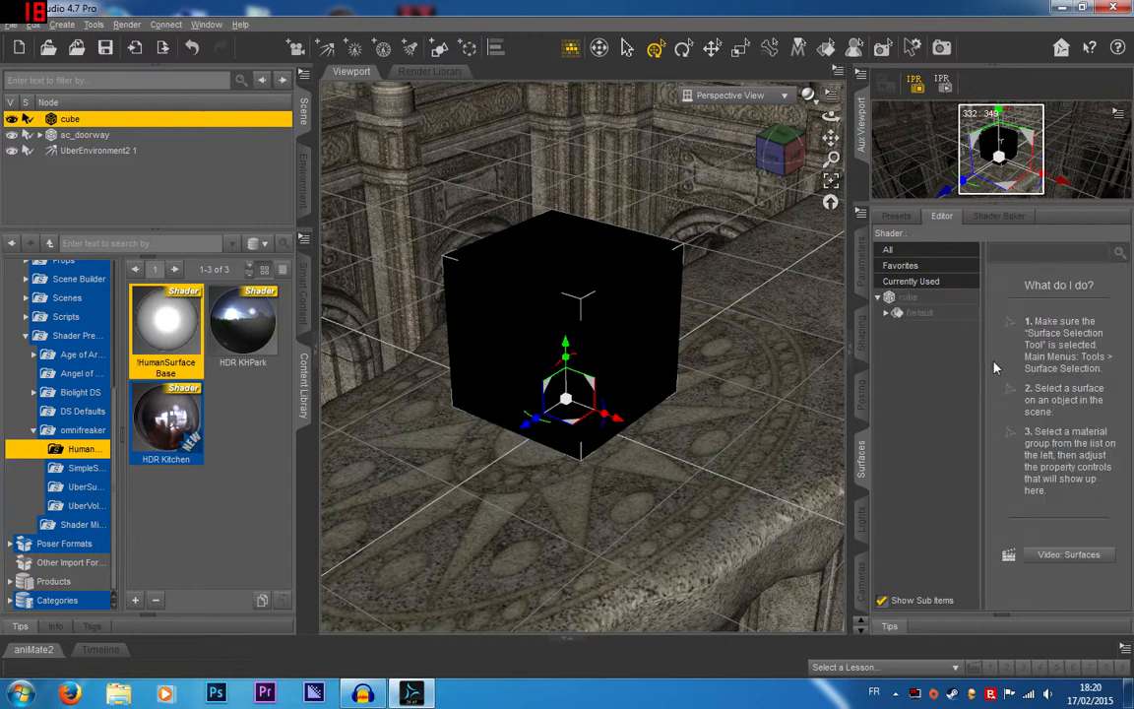
Select the cube's surface and set its Reflection Strength to 100%
{"action": "left_click", "coordinate": [909, 298]}
{"action": "scroll", "coordinate": [1020, 368], "scroll_direction": "down", "scroll_amount": 5}
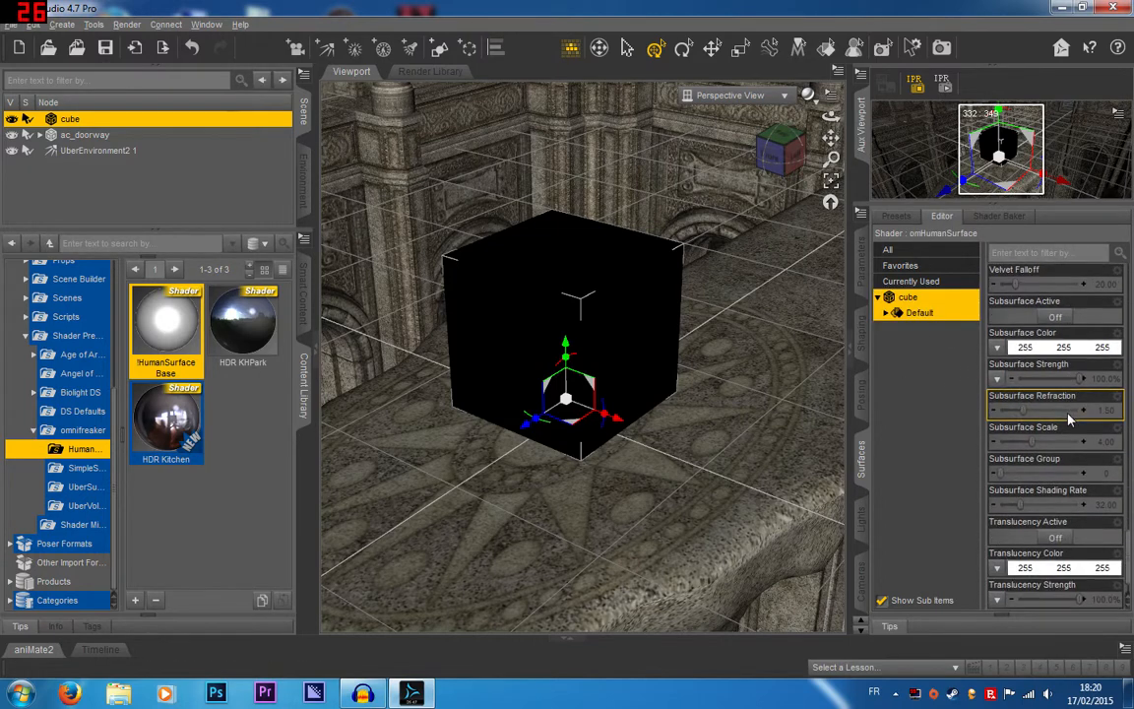
{"action": "scroll", "coordinate": [1069, 420], "scroll_direction": "up", "scroll_amount": 2}
{"action": "scroll", "coordinate": [1069, 420], "scroll_direction": "up", "scroll_amount": 5}
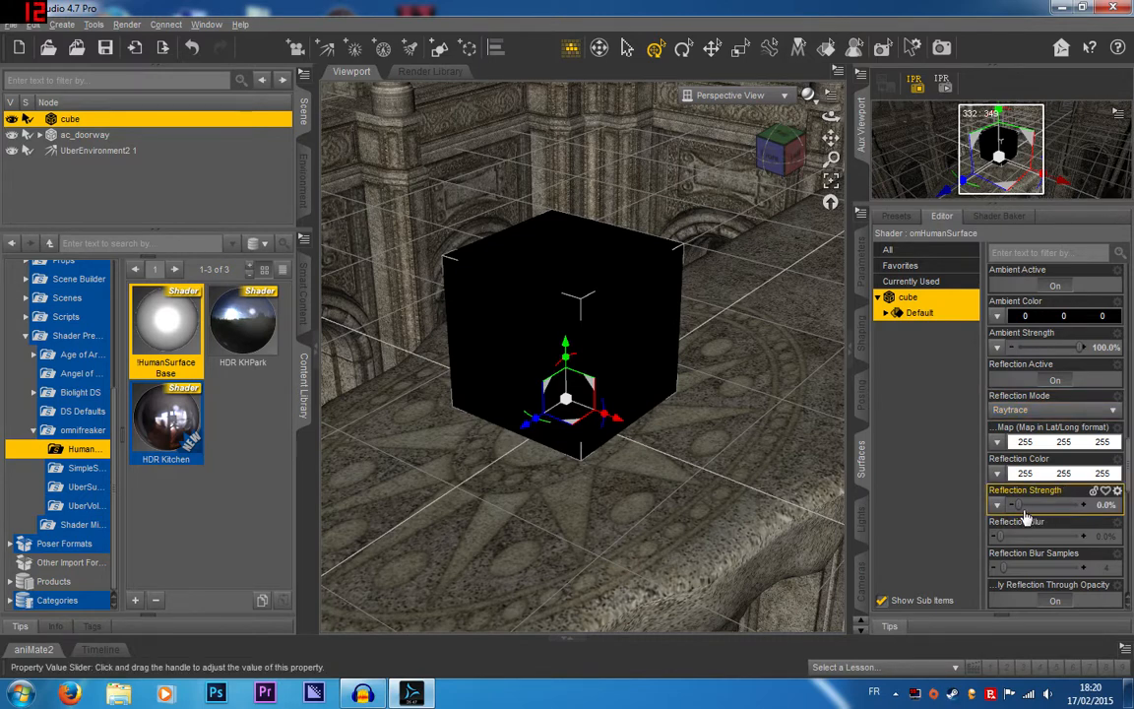
{"action": "left_click_drag", "start_coordinate": [1019, 506], "coordinate": [1114, 512]}
Turn on Velvet Active for the cube's surface
{"action": "scroll", "coordinate": [1070, 484], "scroll_direction": "down", "scroll_amount": 6}
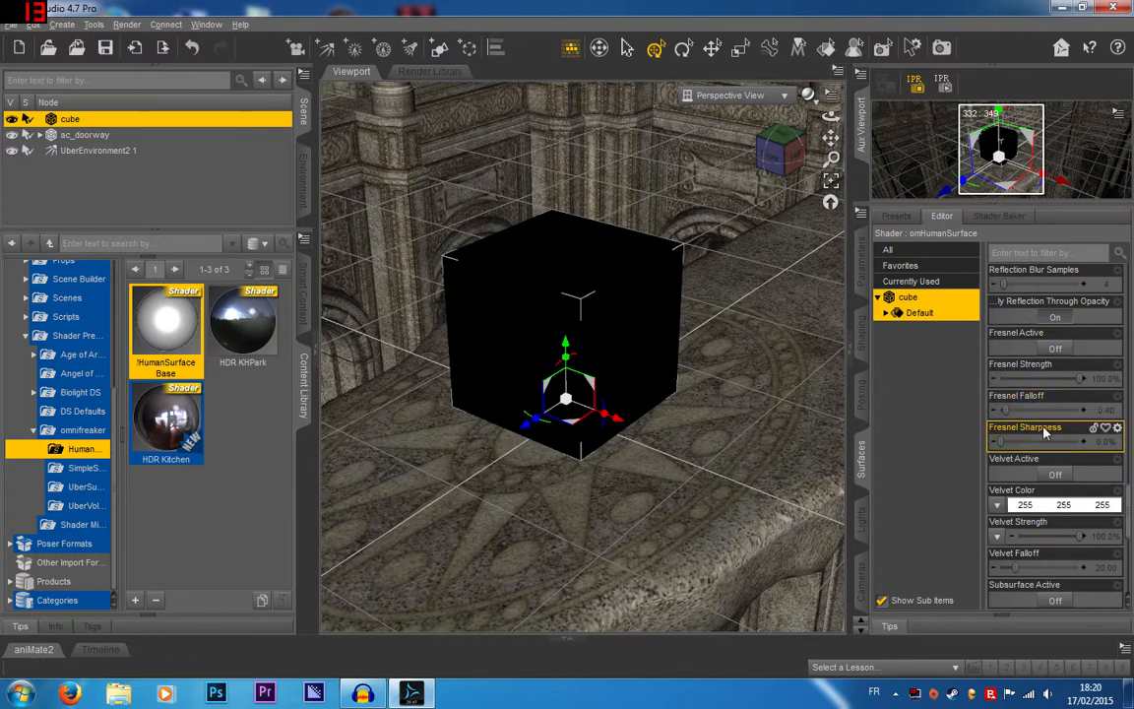
{"action": "scroll", "coordinate": [1072, 381], "scroll_direction": "down", "scroll_amount": 3}
{"action": "left_click", "coordinate": [1068, 381]}
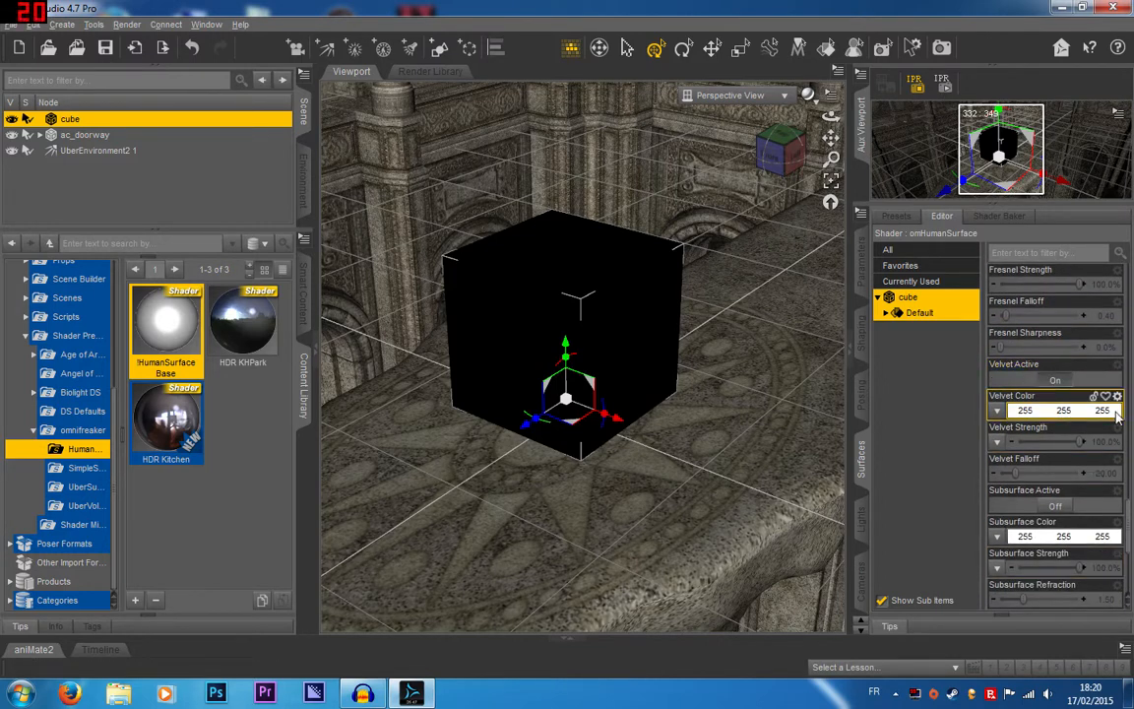
Render the scene to check the cube's refraction and reflection, and dismiss the render window
{"action": "scroll", "coordinate": [1116, 416], "scroll_direction": "down", "scroll_amount": 3}
{"action": "scroll", "coordinate": [1059, 409], "scroll_direction": "down", "scroll_amount": 4}
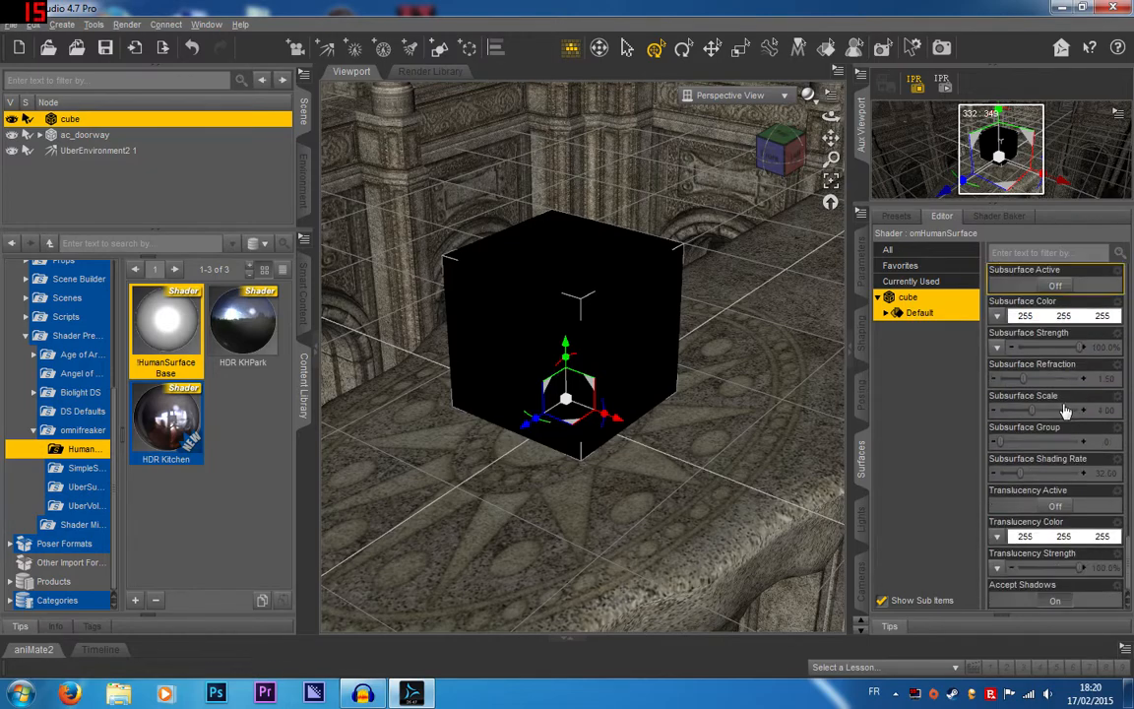
{"action": "key", "text": "ctrl+r"}
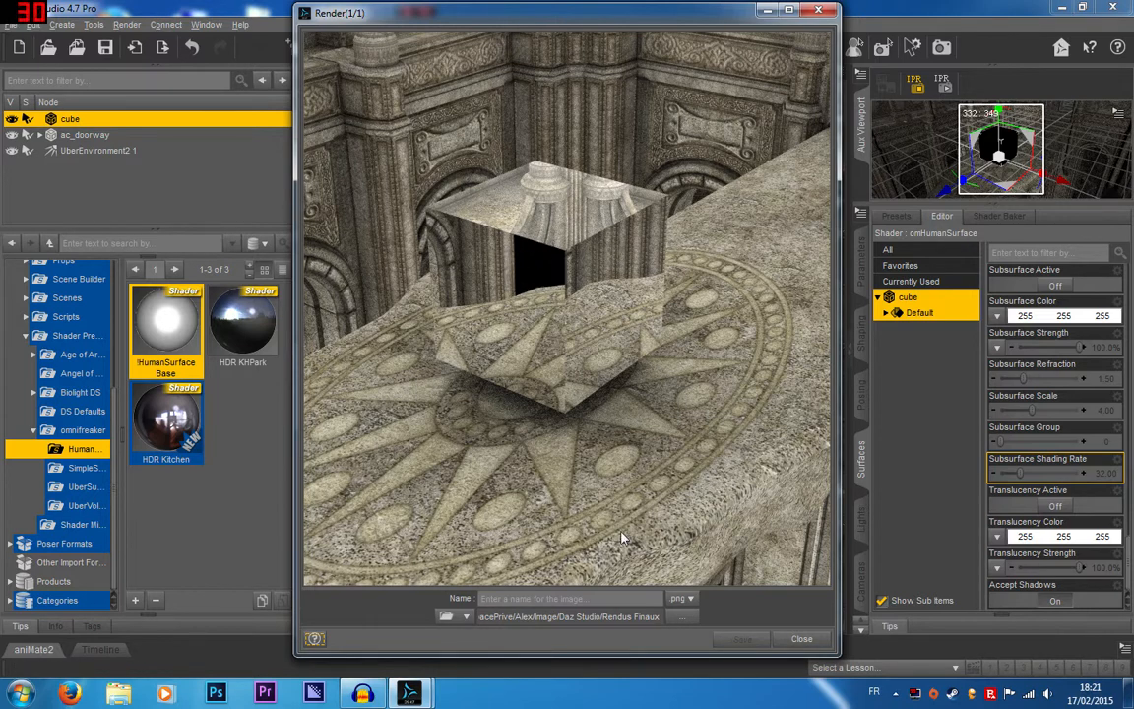
{"action": "left_click", "coordinate": [766, 13]}
Set the Diffuse Color of the cube's surface to white (255, 255, 255)
{"action": "scroll", "coordinate": [1090, 459], "scroll_direction": "down", "scroll_amount": 5}
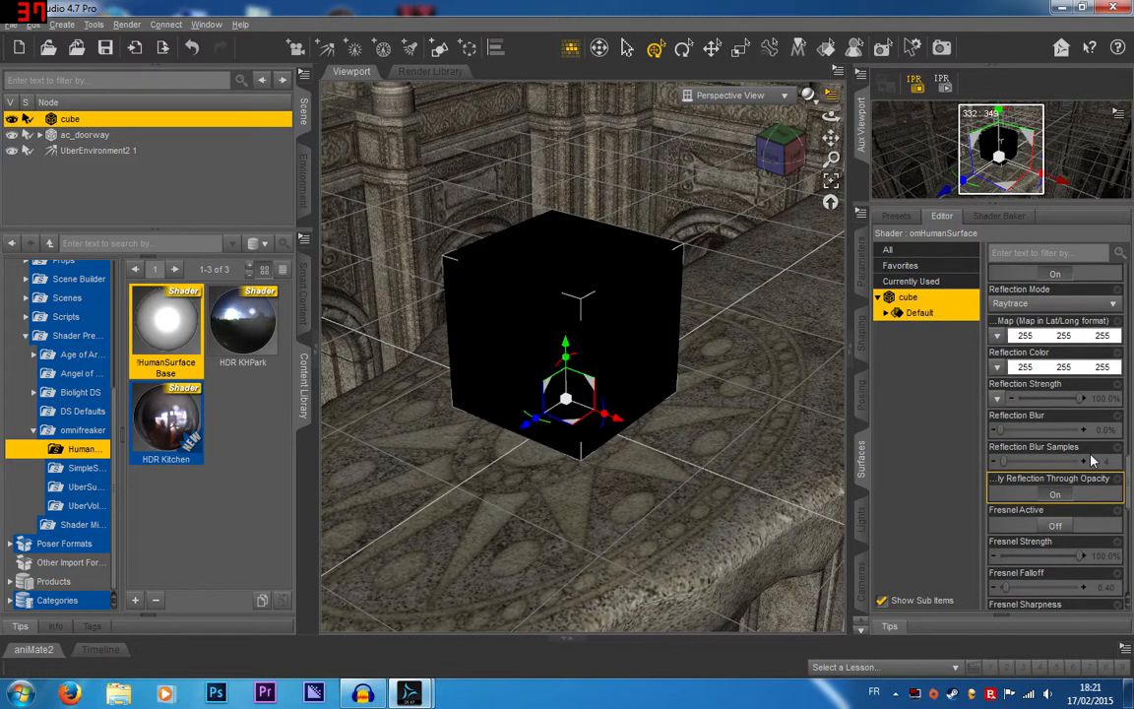
{"action": "scroll", "coordinate": [1091, 459], "scroll_direction": "up", "scroll_amount": 8}
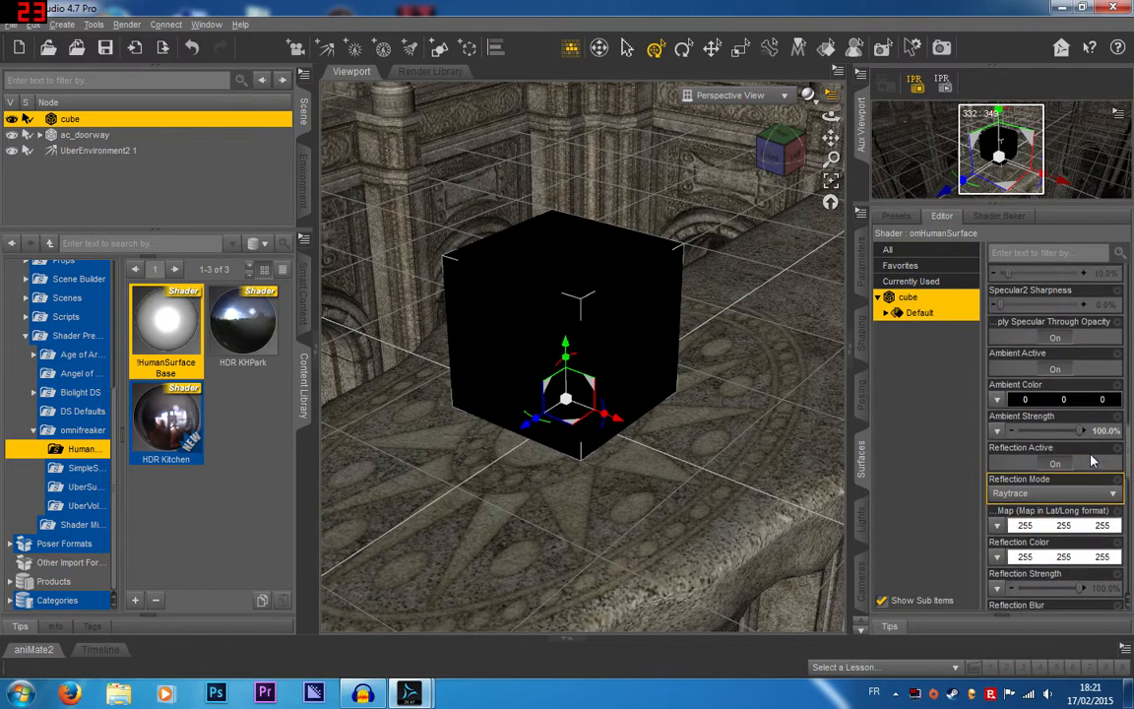
{"action": "scroll", "coordinate": [1049, 462], "scroll_direction": "up", "scroll_amount": 6}
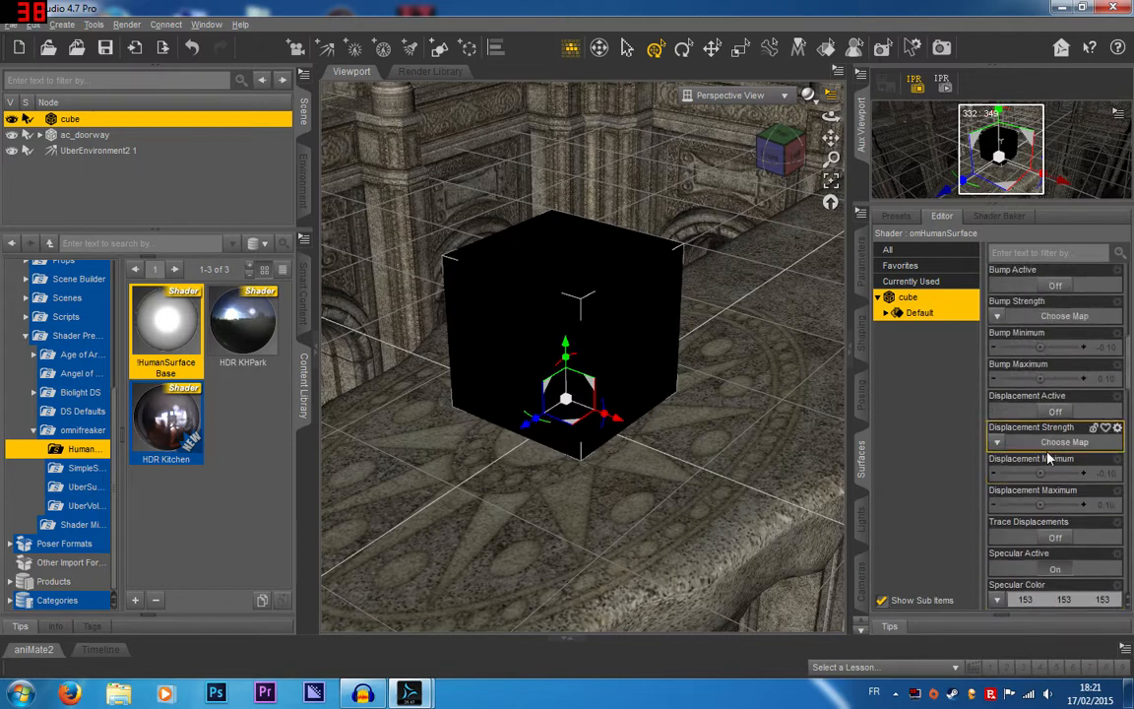
{"action": "scroll", "coordinate": [1048, 433], "scroll_direction": "up", "scroll_amount": 1}
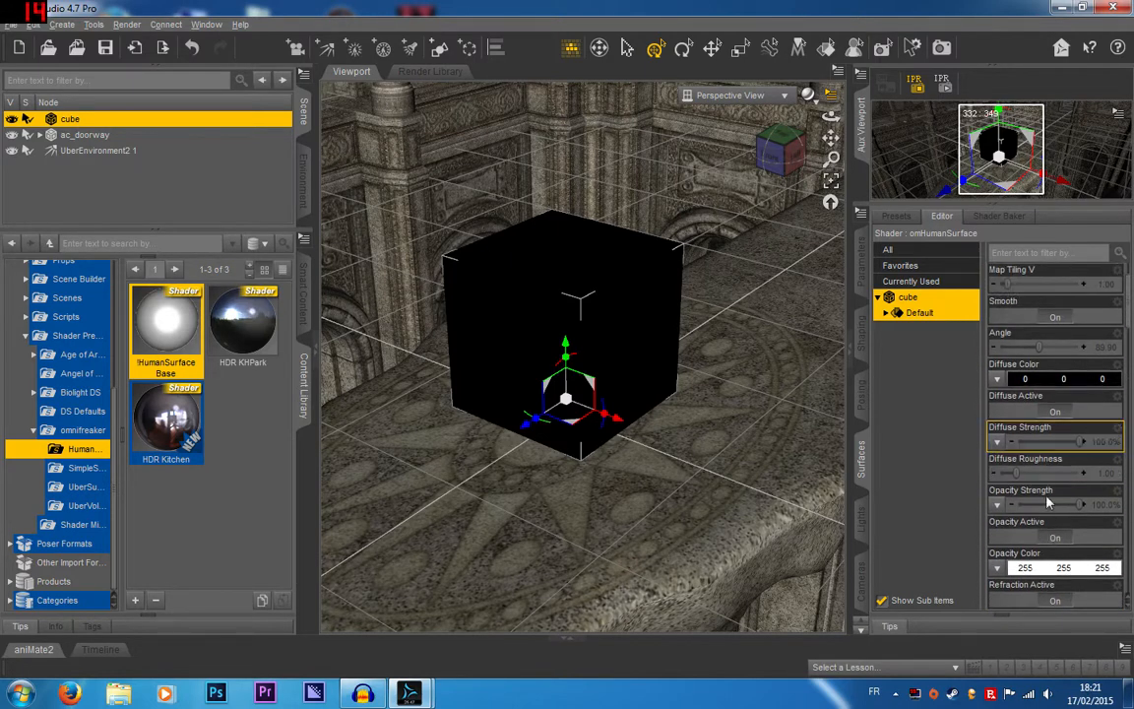
{"action": "left_click", "coordinate": [1045, 380]}
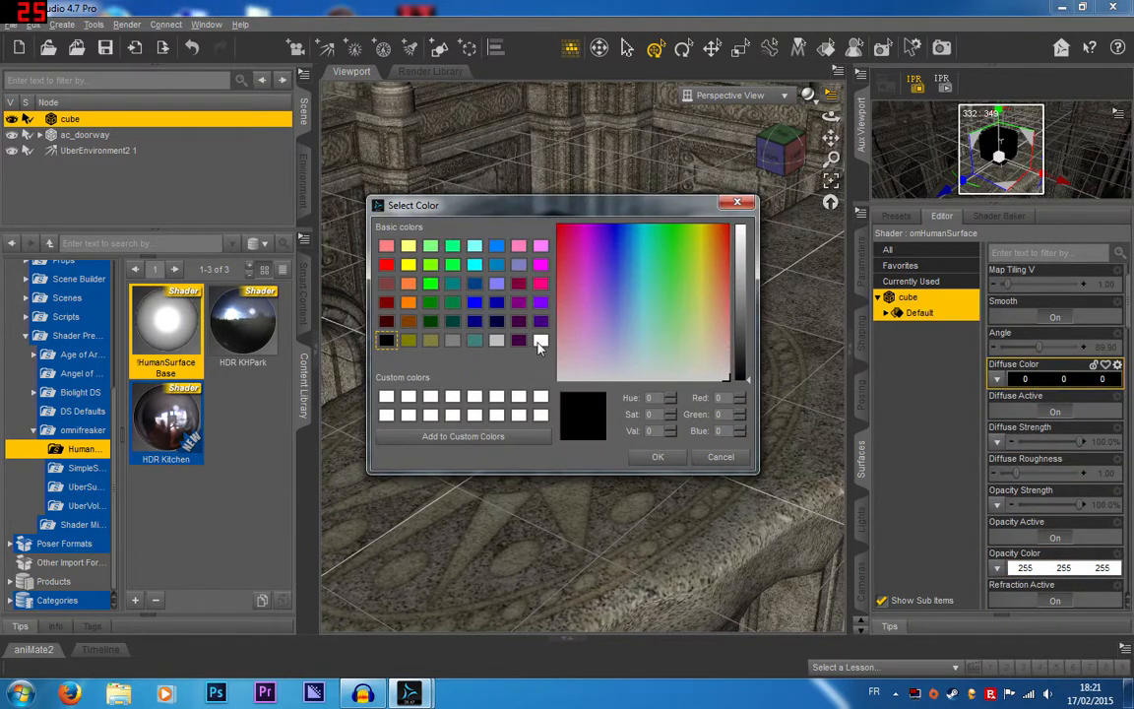
{"action": "left_click", "coordinate": [540, 341]}
{"action": "left_click", "coordinate": [662, 459]}
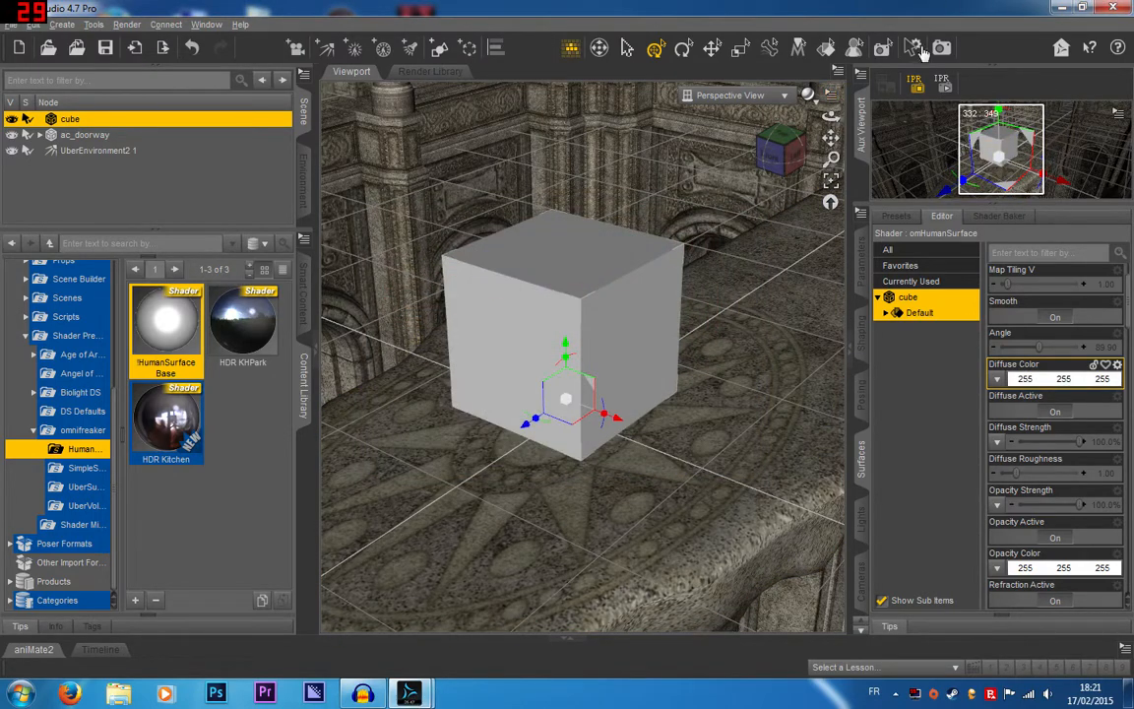
Test render the cube with its white diffuse color and cancel the render
{"action": "left_click", "coordinate": [939, 49]}
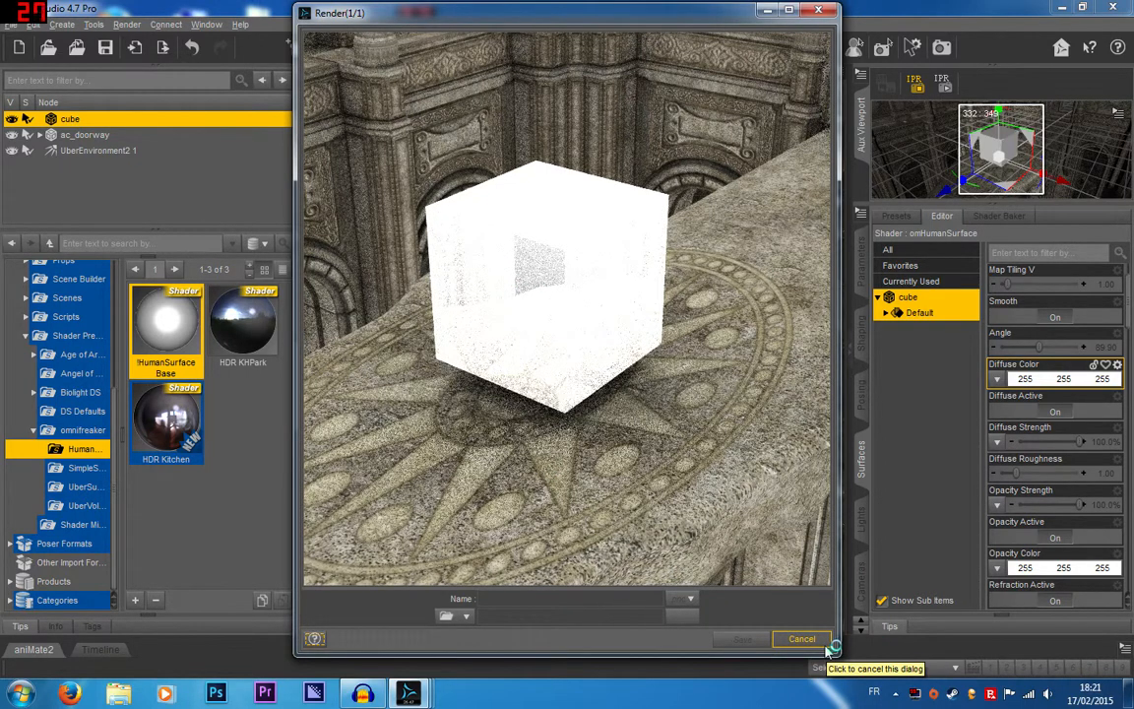
{"action": "left_click", "coordinate": [819, 641]}
{"action": "left_click", "coordinate": [537, 351]}
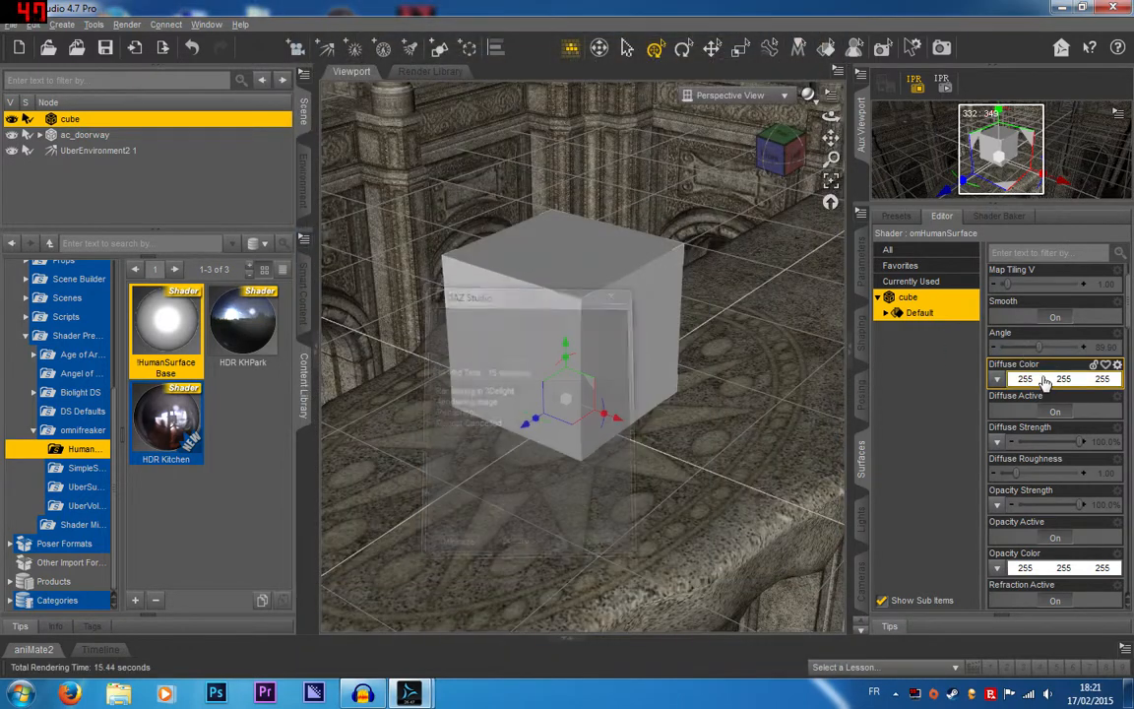
Set the Diffuse Color of the cube's surface back to black (0, 0, 0)
{"action": "left_click", "coordinate": [1044, 380]}
{"action": "left_click", "coordinate": [389, 339]}
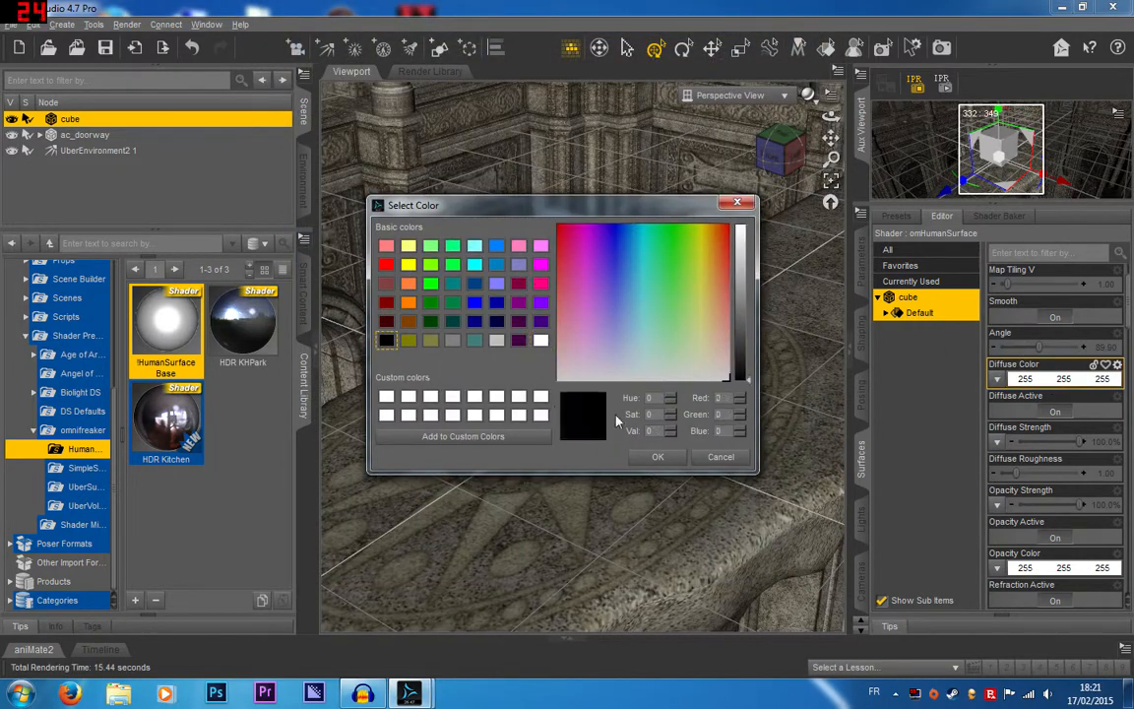
{"action": "left_click", "coordinate": [654, 454]}
Set the Ambient Color of the cube's surface to white (255, 255, 255)
{"action": "scroll", "coordinate": [1103, 482], "scroll_direction": "down", "scroll_amount": 3}
{"action": "scroll", "coordinate": [1100, 477], "scroll_direction": "down", "scroll_amount": 5}
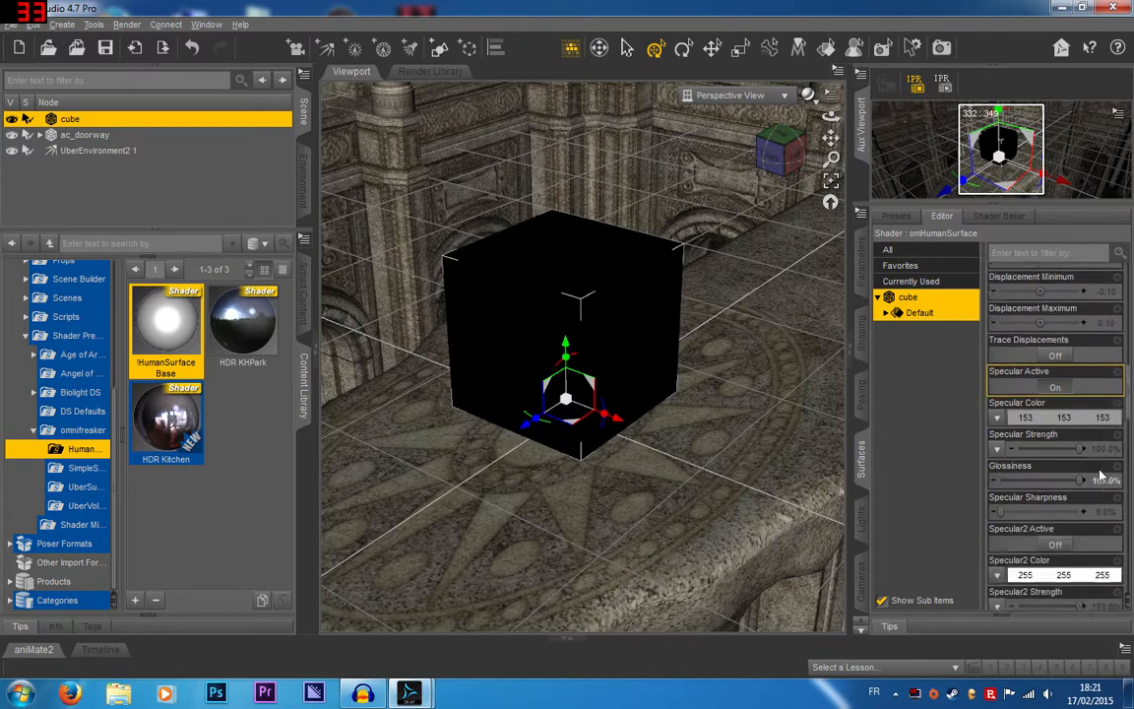
{"action": "scroll", "coordinate": [1103, 476], "scroll_direction": "up", "scroll_amount": 15}
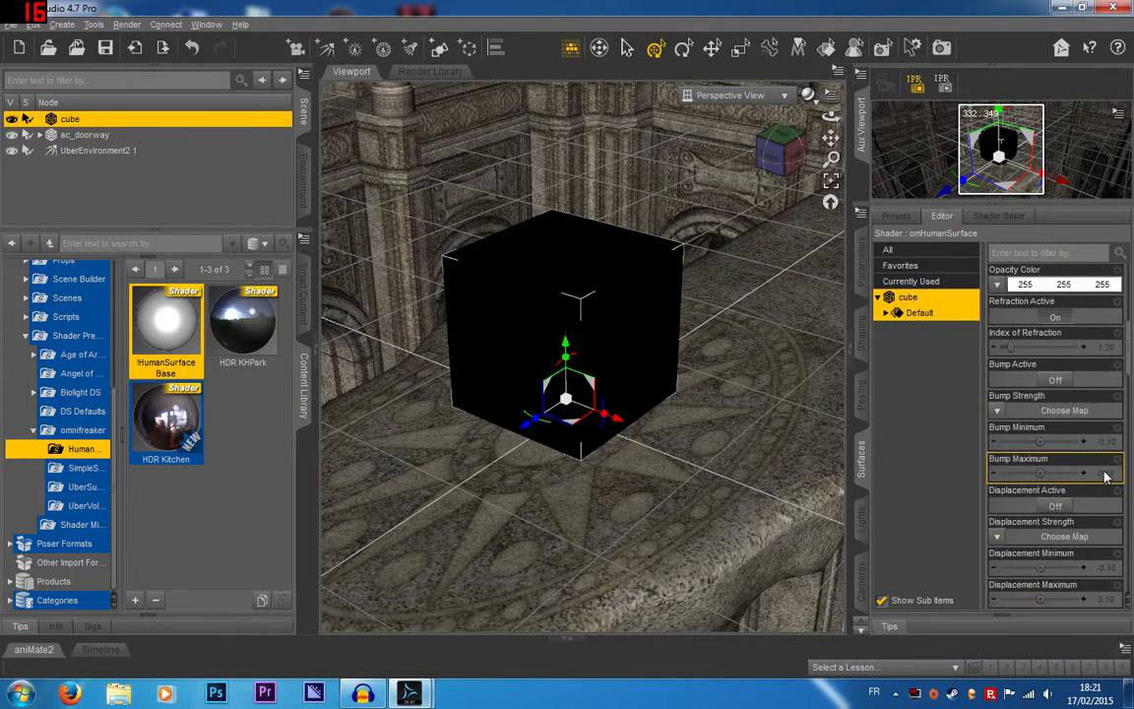
{"action": "scroll", "coordinate": [1104, 476], "scroll_direction": "down", "scroll_amount": 20}
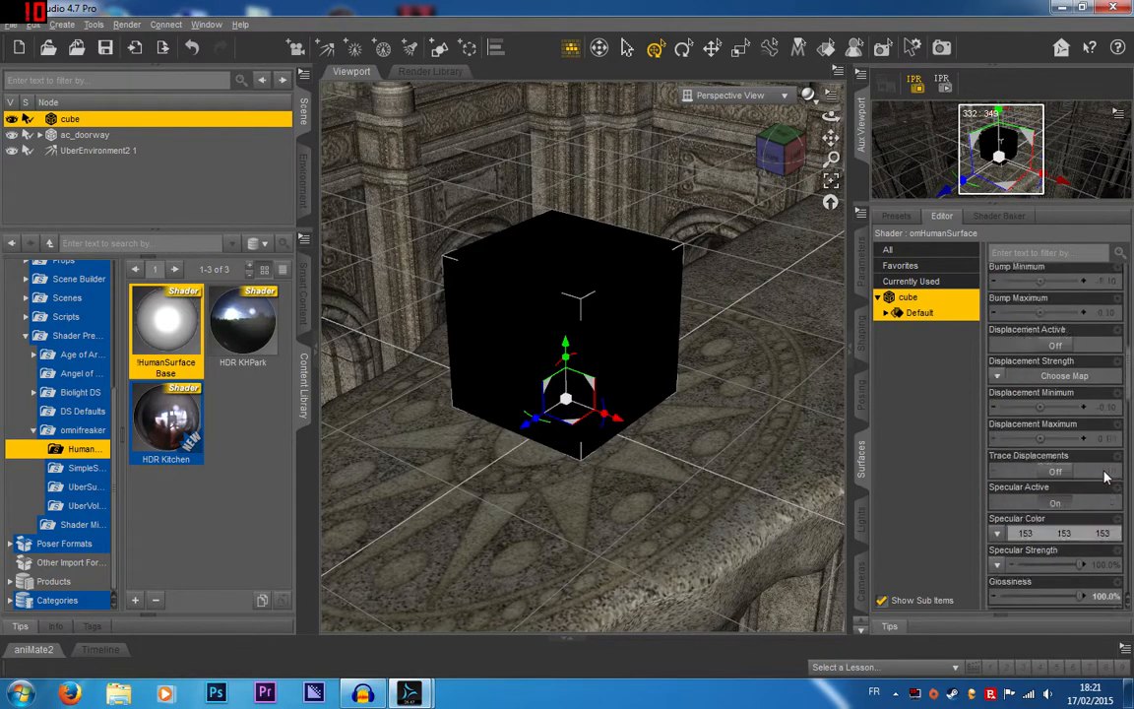
{"action": "left_click", "coordinate": [1043, 312]}
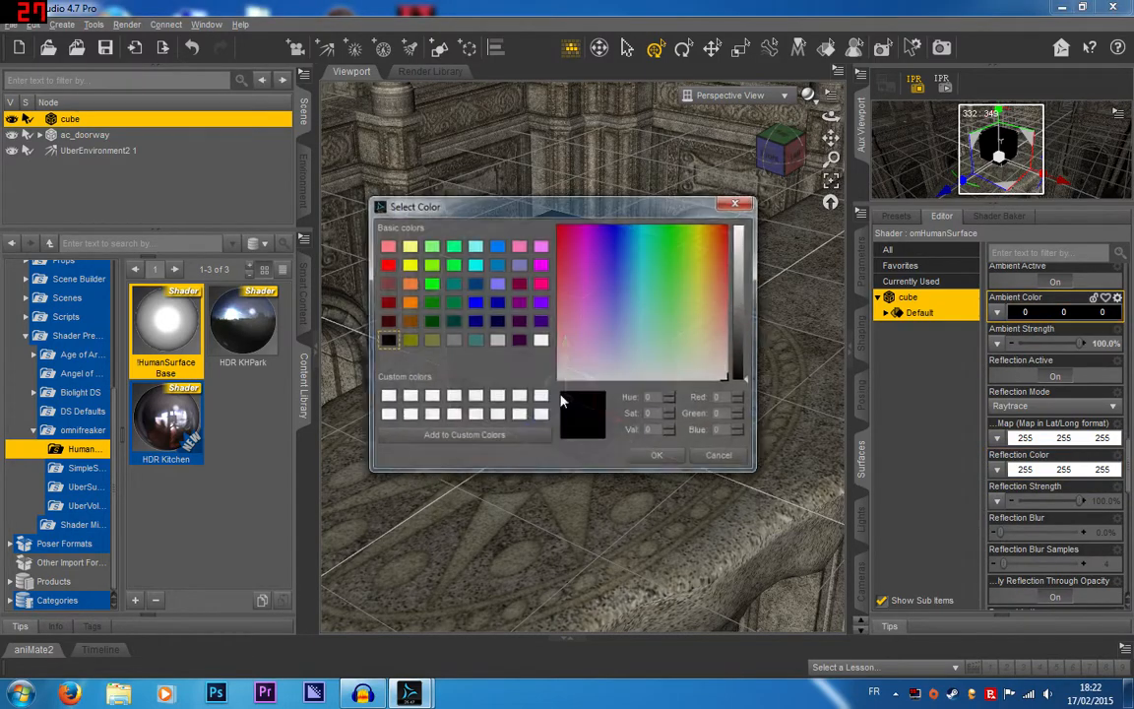
{"action": "left_click", "coordinate": [658, 456]}
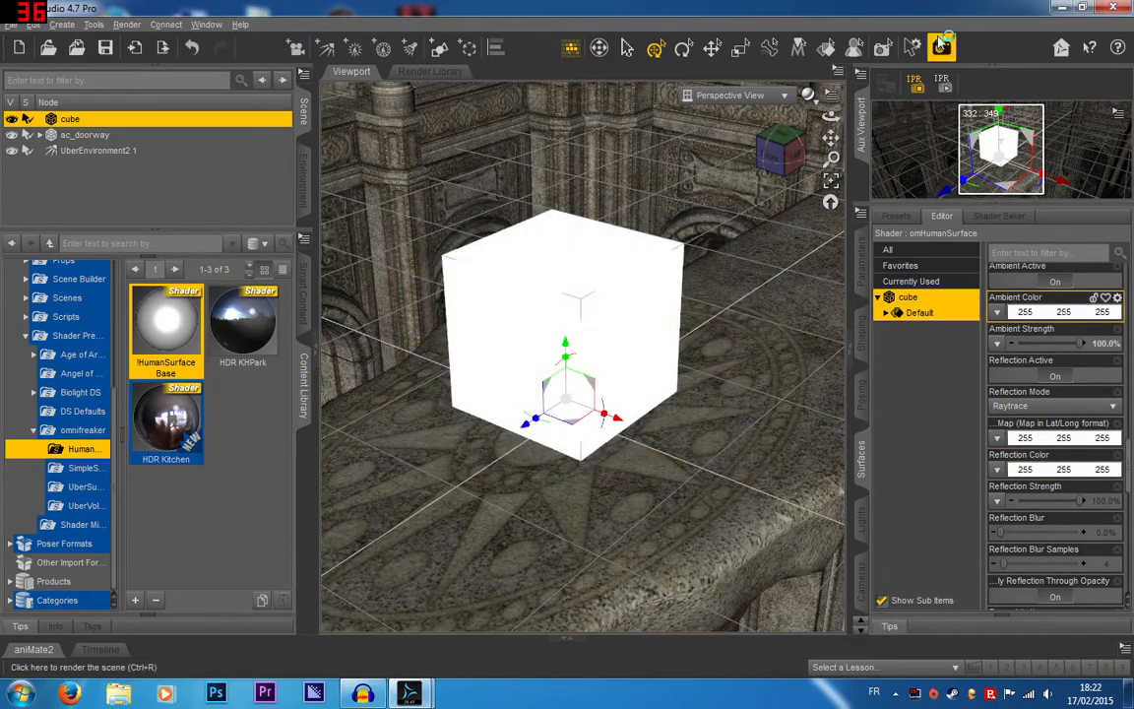
Test render the cube with its white ambient color and cancel the render
{"action": "left_click", "coordinate": [940, 47]}
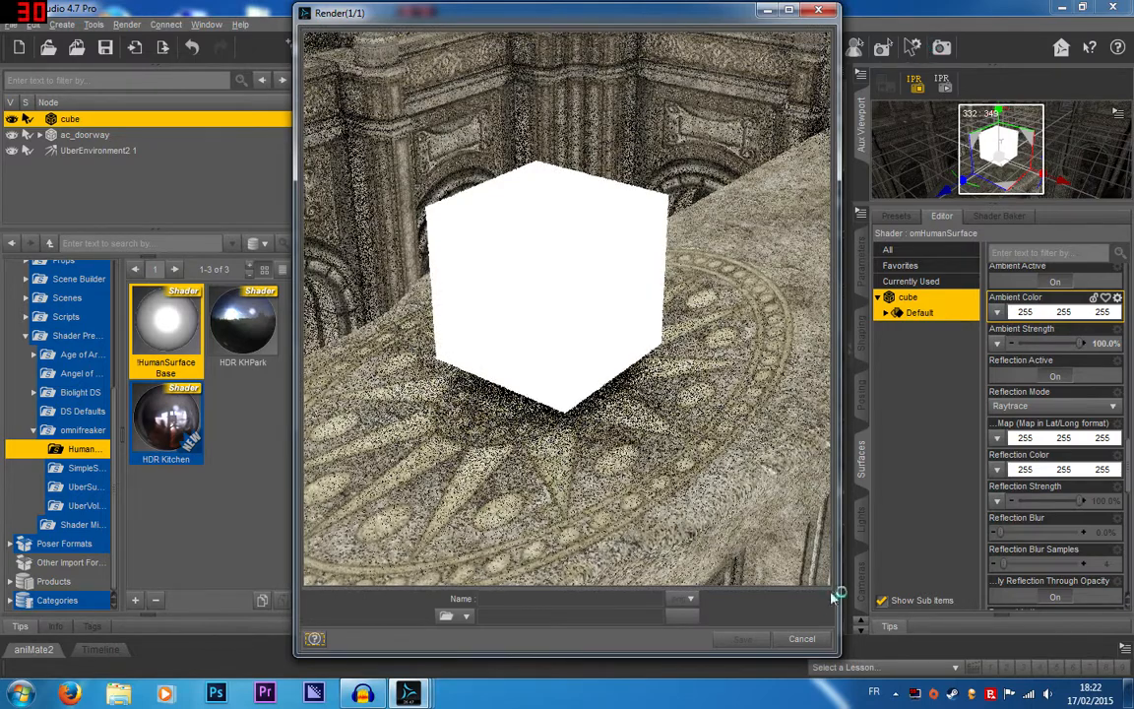
{"action": "left_click", "coordinate": [801, 637]}
{"action": "left_click", "coordinate": [596, 346]}
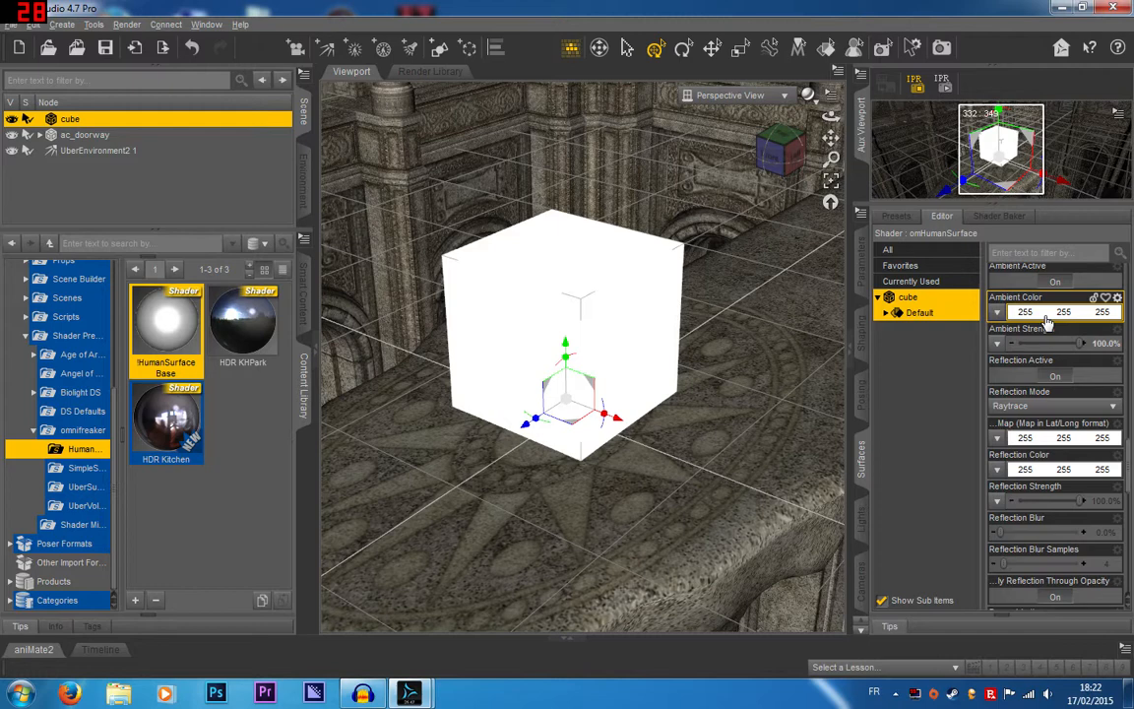
Set the Ambient Color of the cube's surface back to black (0, 0, 0)
{"action": "left_click", "coordinate": [1048, 315]}
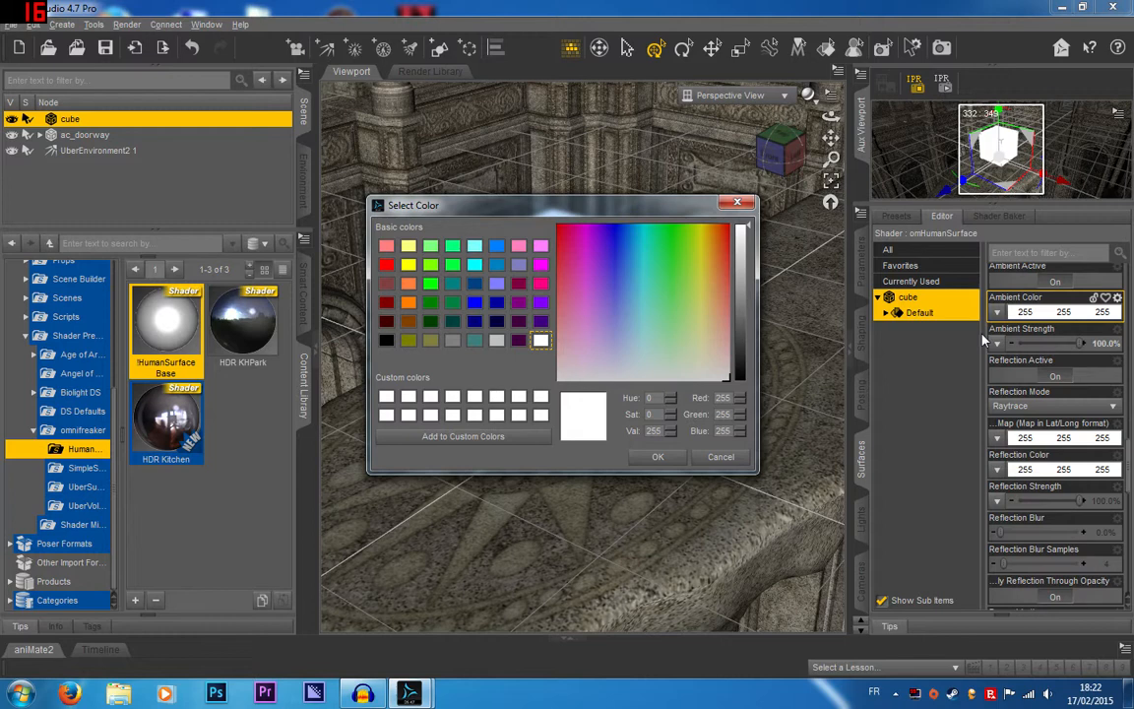
{"action": "left_click", "coordinate": [386, 339]}
{"action": "left_click", "coordinate": [656, 457]}
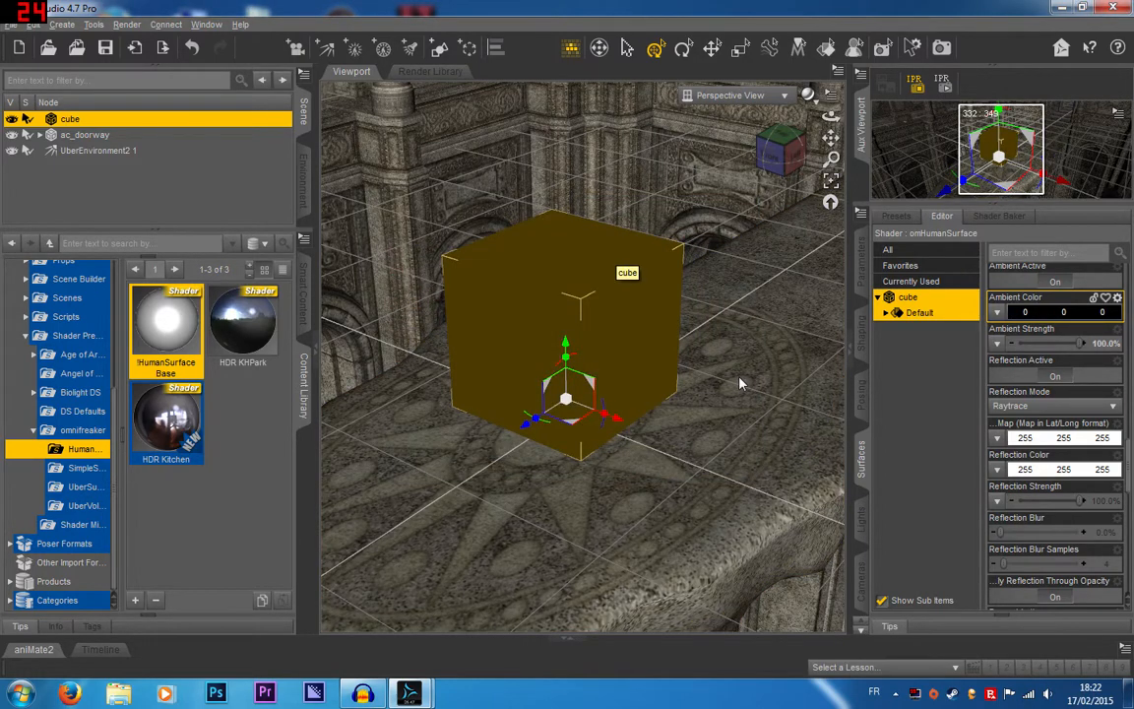
Review the cube's reflection, Fresnel and velvet settings, then test render the scene with Fresnel off and cancel the render
{"action": "scroll", "coordinate": [1095, 336], "scroll_direction": "down", "scroll_amount": 5}
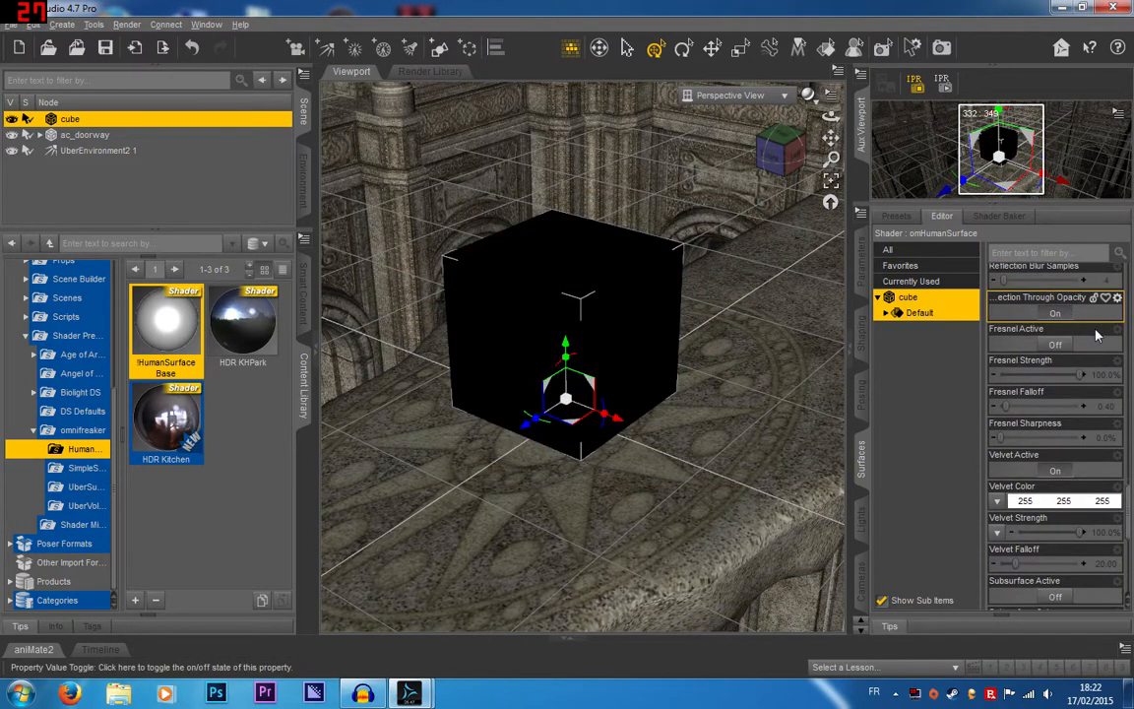
{"action": "scroll", "coordinate": [1095, 336], "scroll_direction": "down", "scroll_amount": 3}
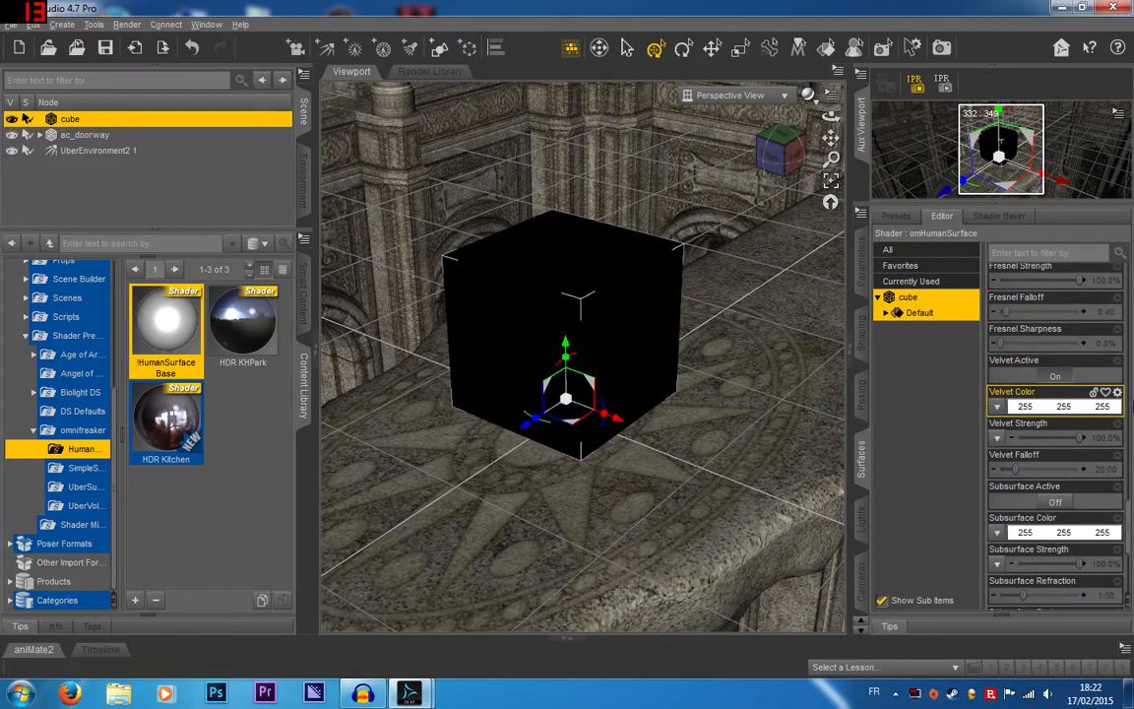
{"action": "scroll", "coordinate": [1123, 403], "scroll_direction": "up", "scroll_amount": 6}
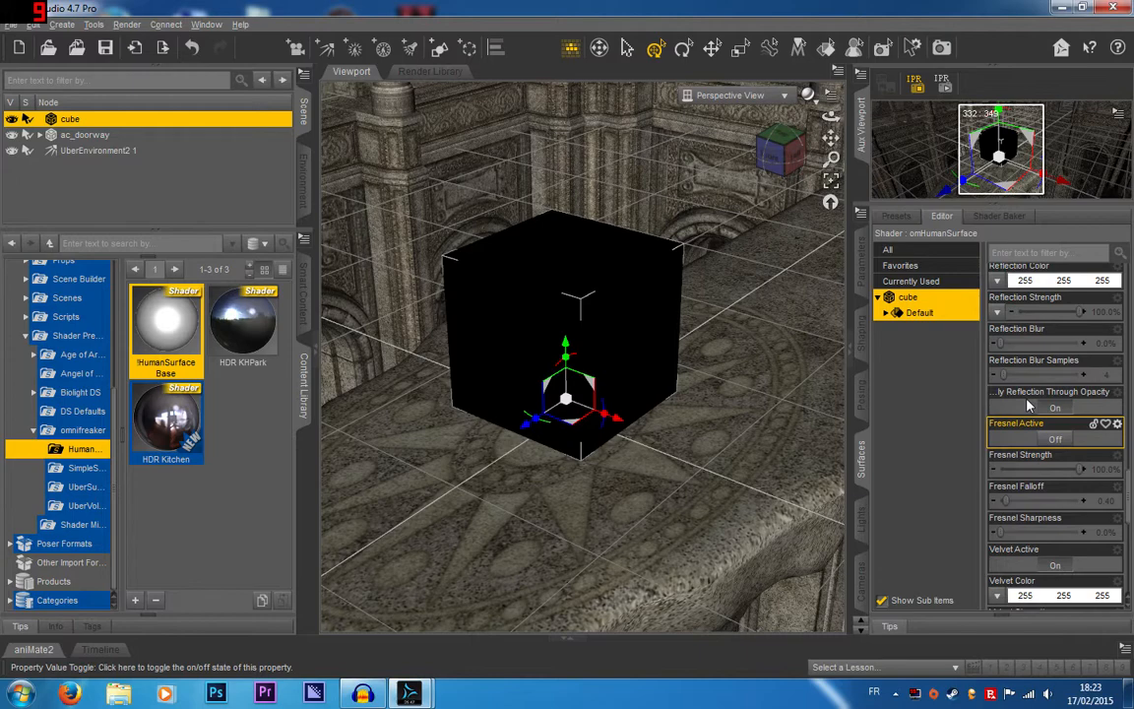
{"action": "left_click", "coordinate": [941, 47]}
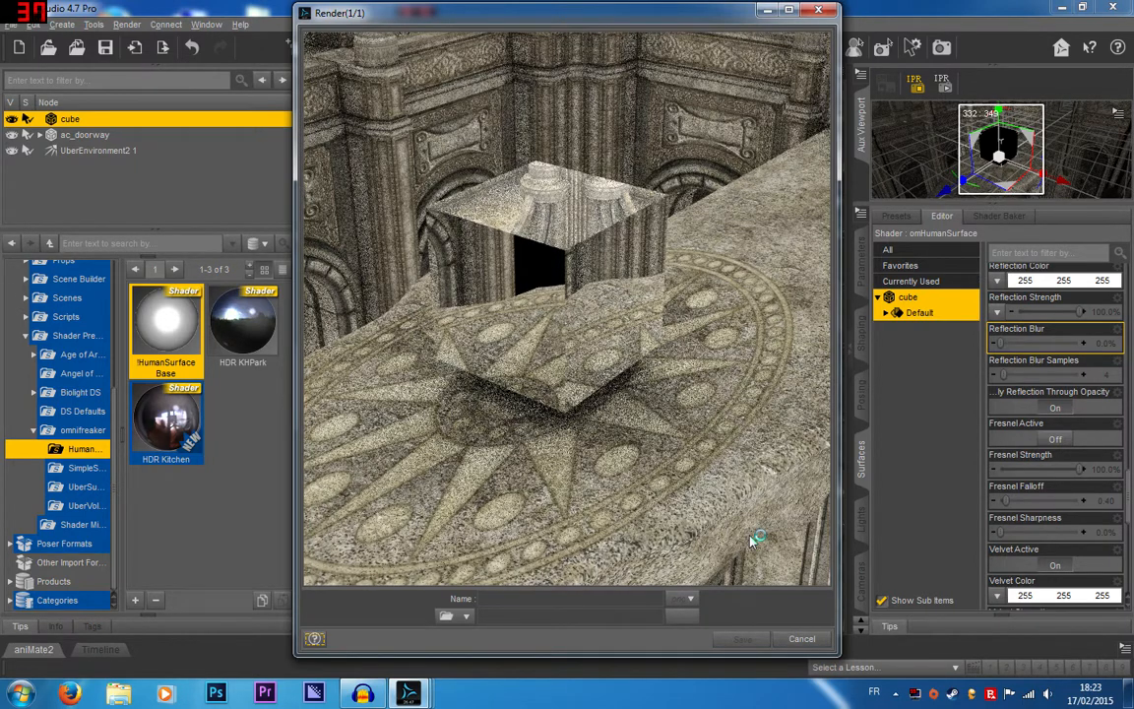
{"action": "left_click", "coordinate": [799, 639]}
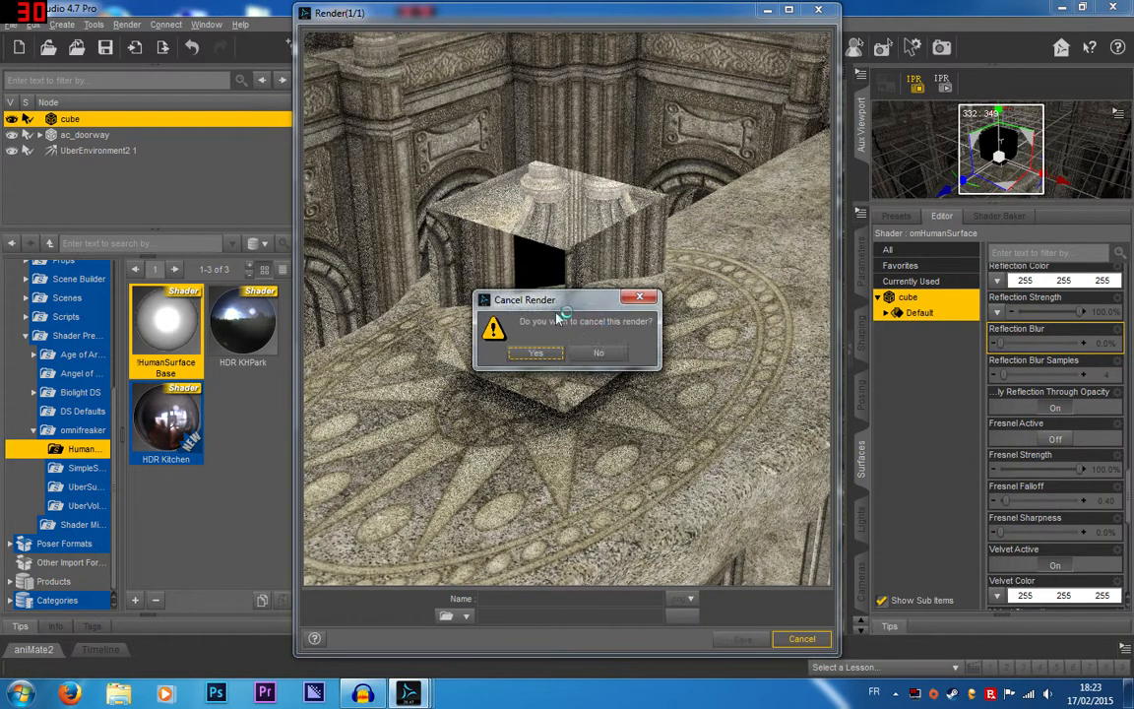
{"action": "left_click", "coordinate": [531, 351]}
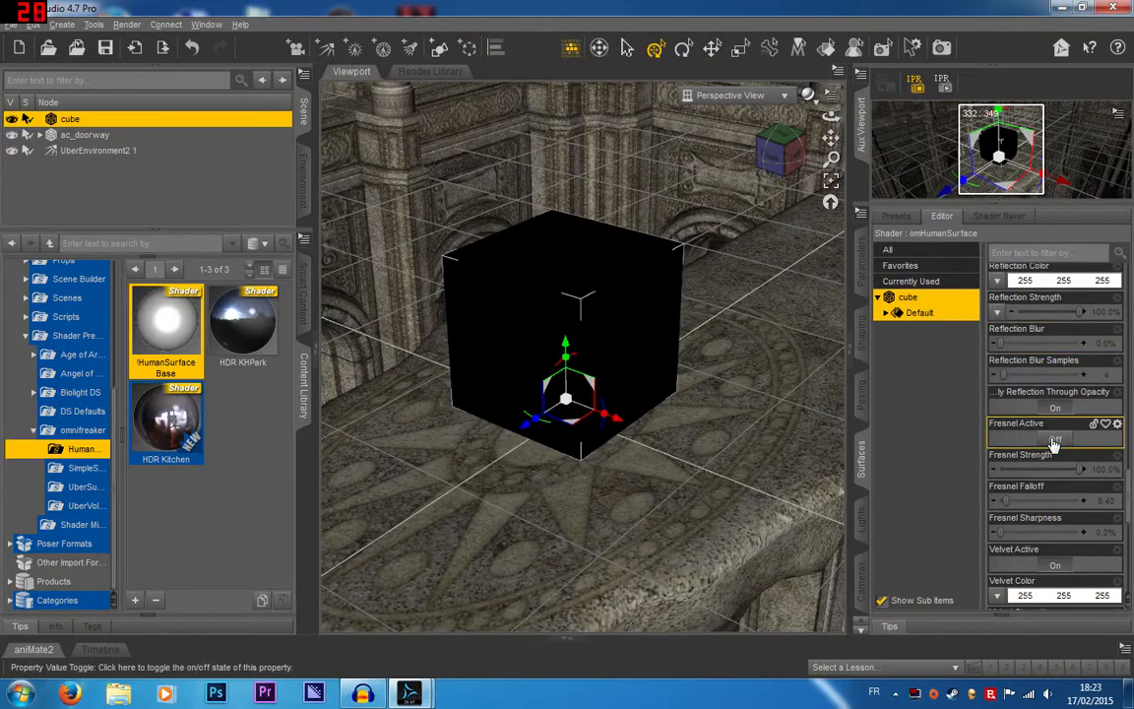
Turn on Fresnel Active for the cube's surface, then test render the scene and cancel the render
{"action": "left_click", "coordinate": [1055, 439]}
{"action": "left_click", "coordinate": [942, 47]}
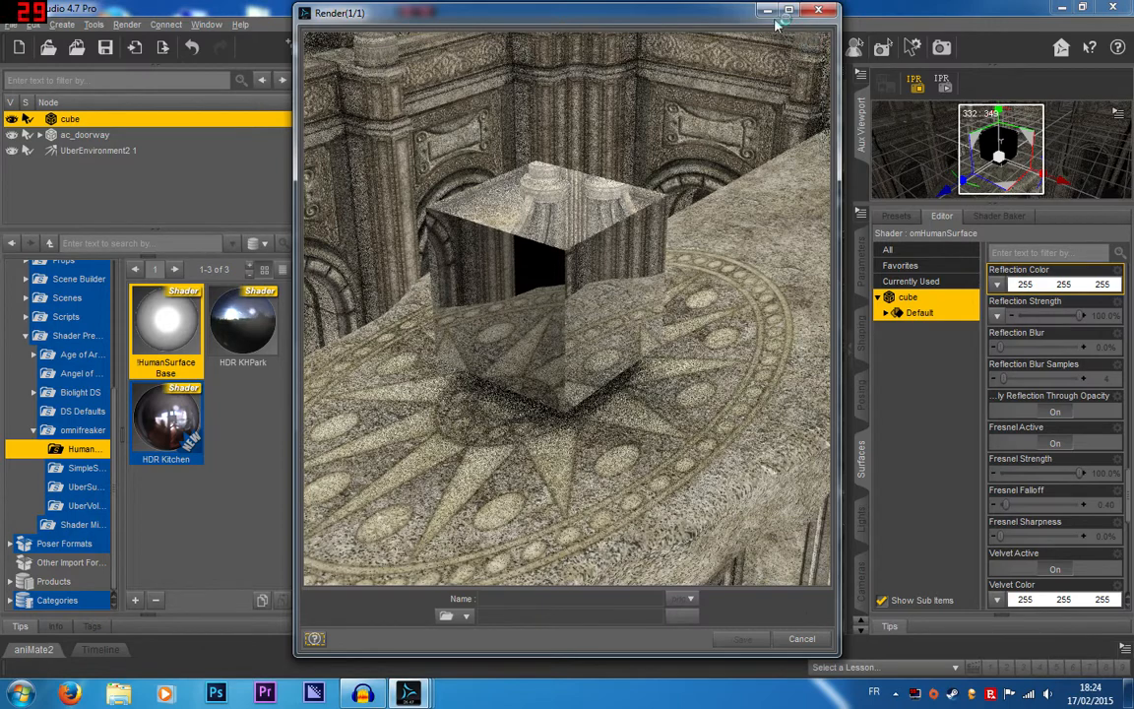
{"action": "left_click", "coordinate": [823, 10]}
{"action": "left_click", "coordinate": [523, 352]}
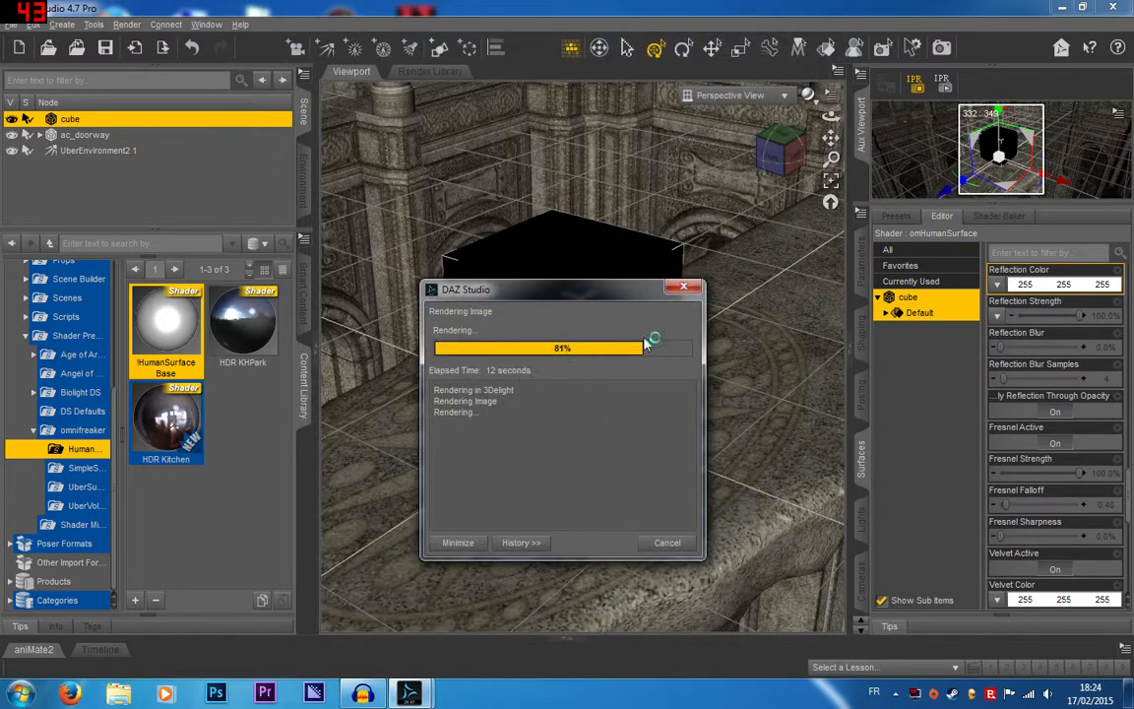
Render the cube from its opposite side to check the Fresnel reflection, and close the render window
{"action": "left_click_drag", "start_coordinate": [781, 151], "coordinate": [909, 203]}
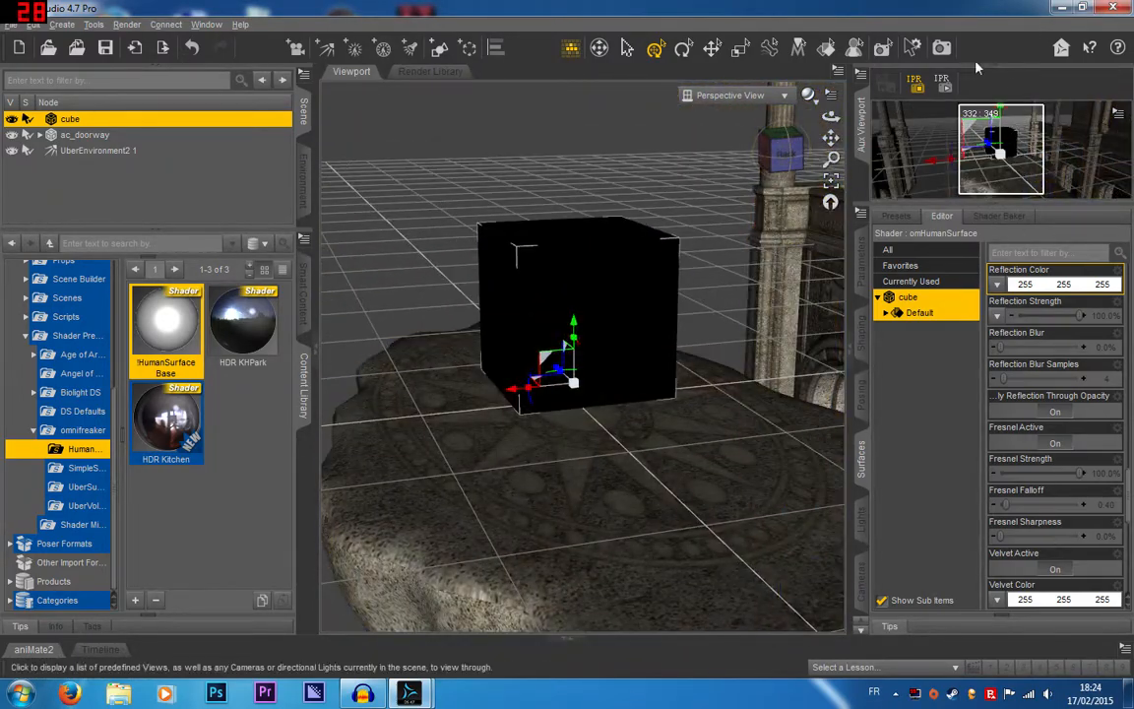
{"action": "left_click", "coordinate": [878, 50]}
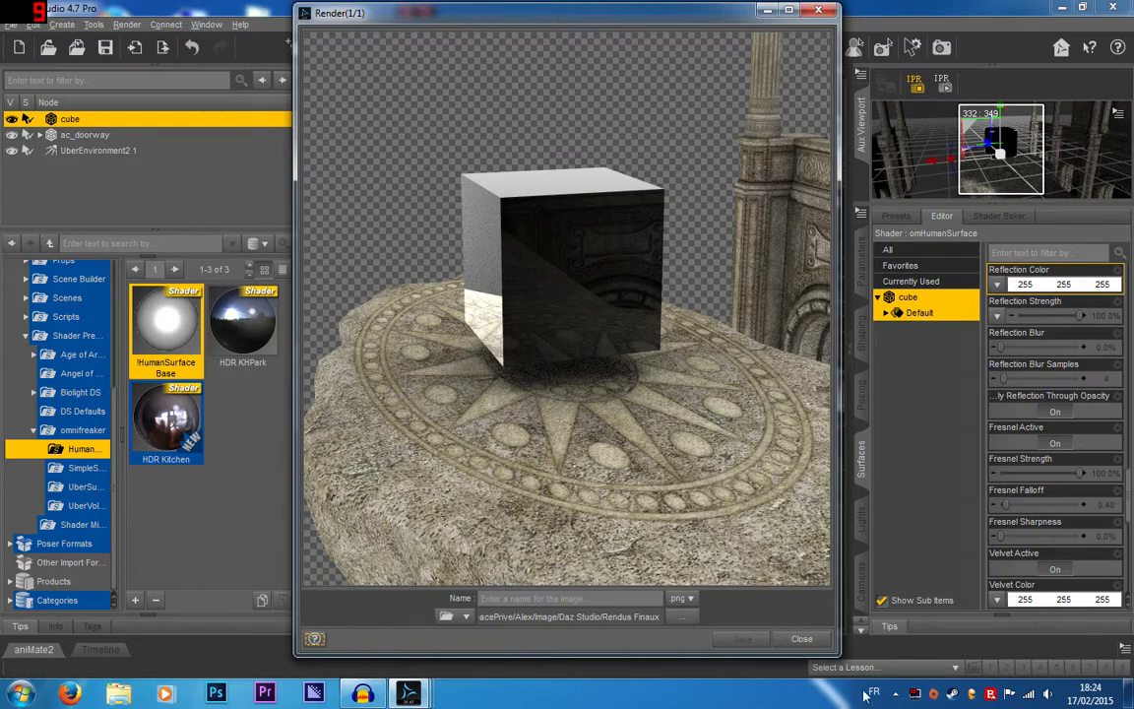
{"action": "left_click", "coordinate": [801, 641]}
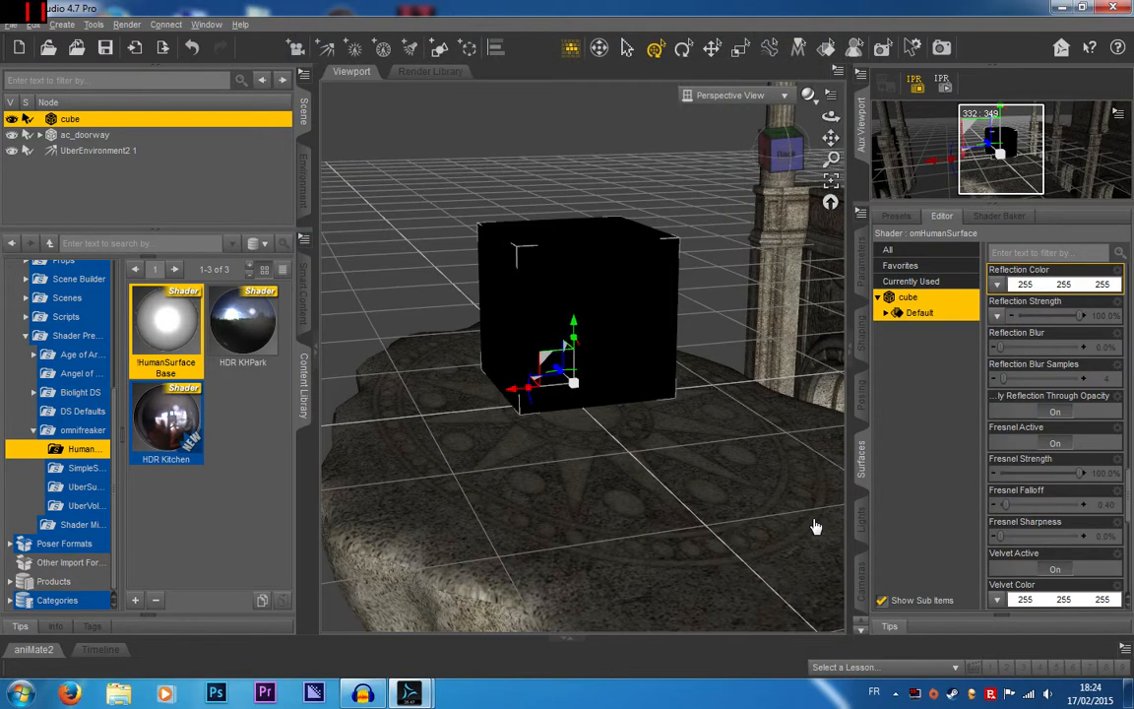
{"action": "left_click", "coordinate": [616, 307]}
{"action": "left_click", "coordinate": [442, 47]}
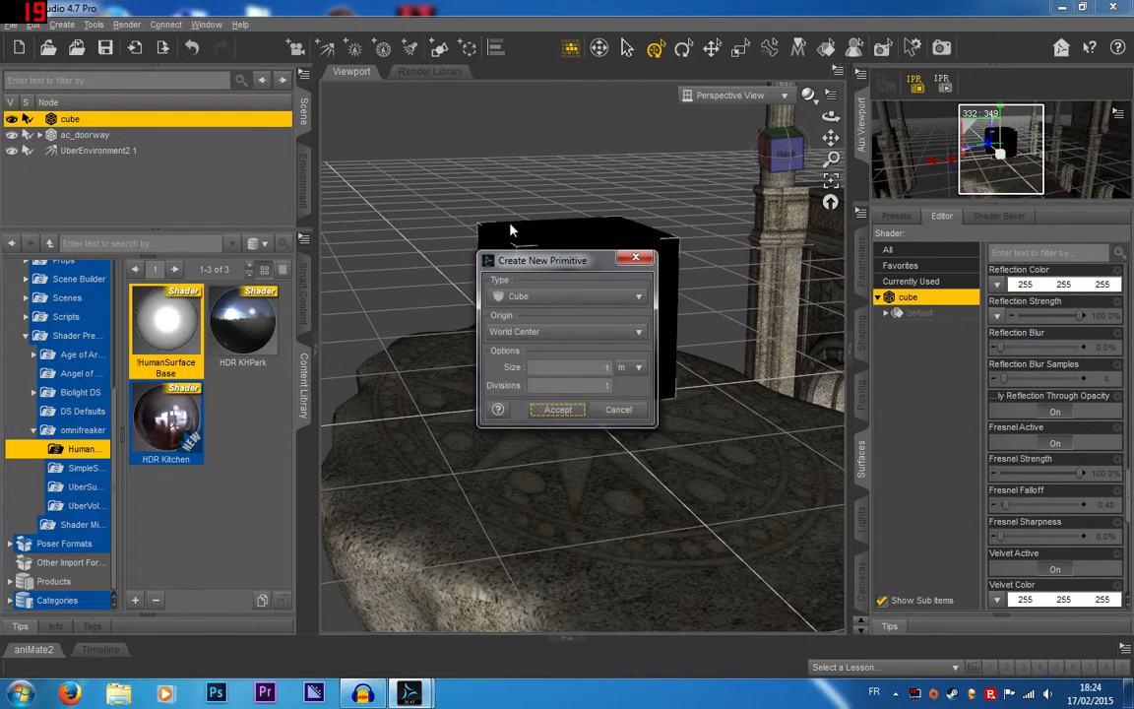
{"action": "left_click", "coordinate": [567, 300]}
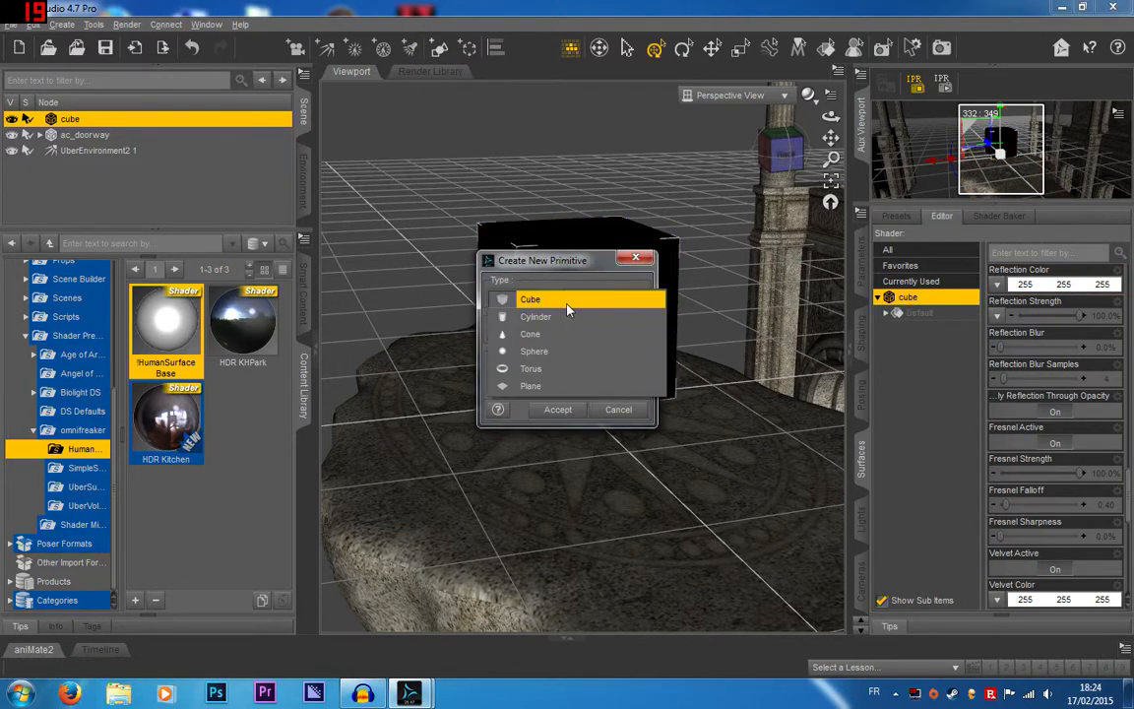
{"action": "left_click", "coordinate": [581, 385]}
{"action": "left_click", "coordinate": [618, 411]}
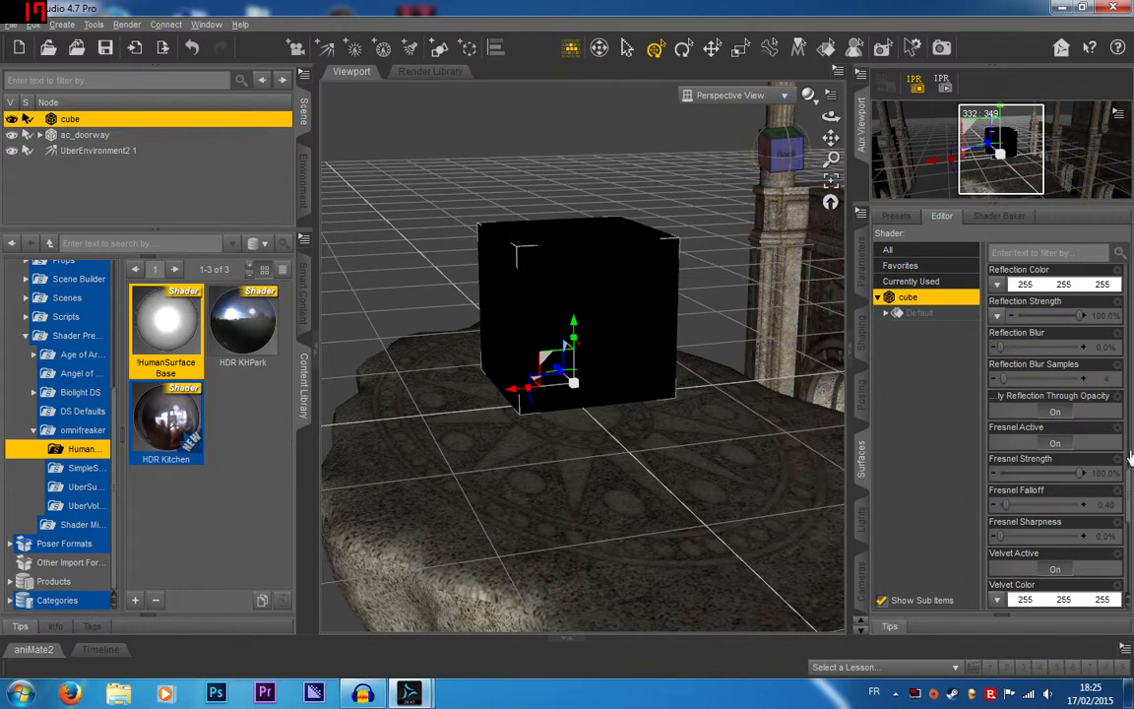
{"action": "right_click", "coordinate": [581, 260]}
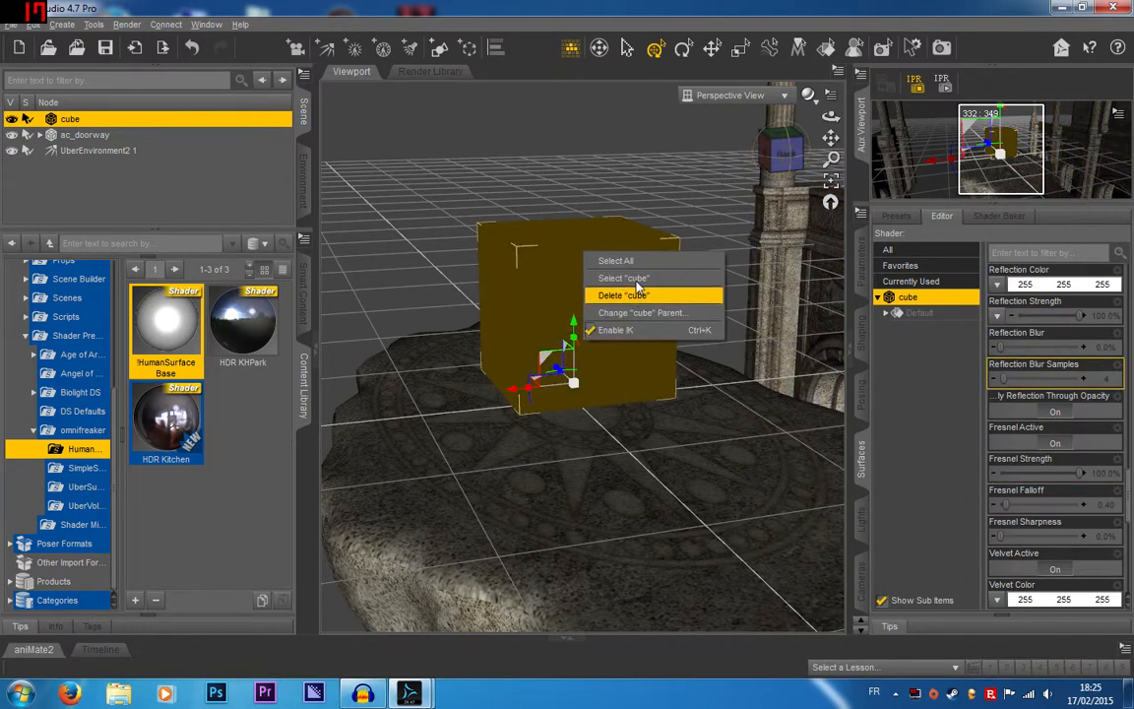
{"action": "left_click", "coordinate": [620, 294]}
Set the cube's Opacity Strength to 25%, then test render the scene and close the render window
{"action": "scroll", "coordinate": [1122, 467], "scroll_direction": "up", "scroll_amount": 10}
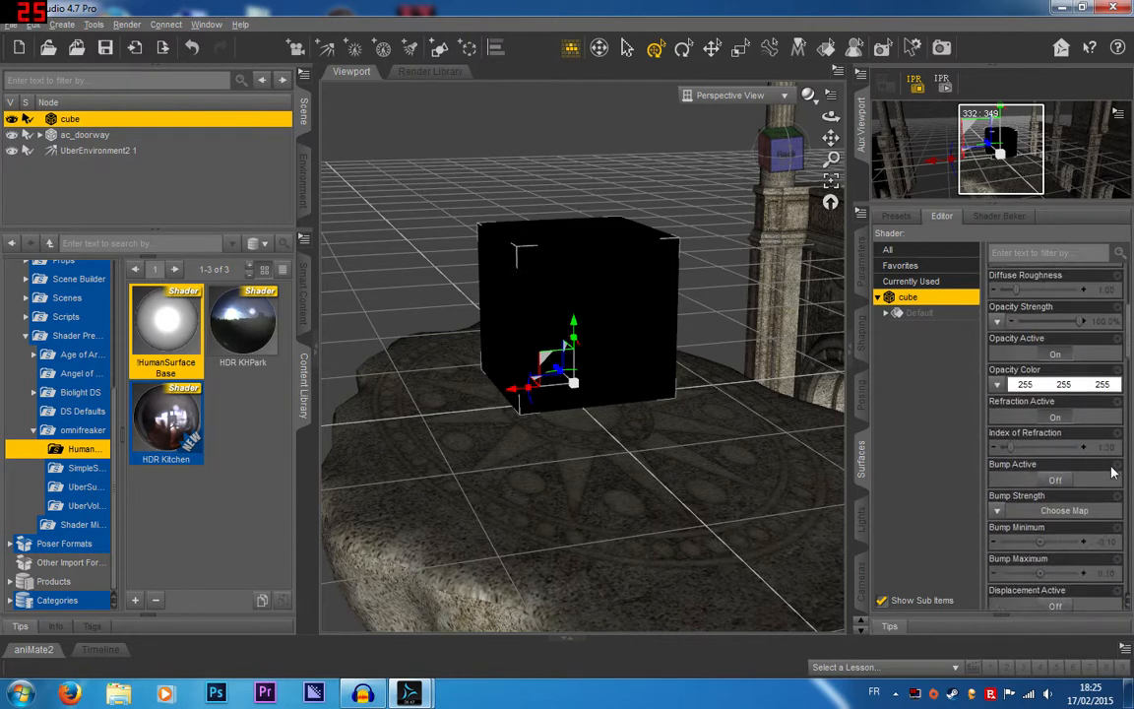
{"action": "scroll", "coordinate": [1112, 472], "scroll_direction": "down", "scroll_amount": 3}
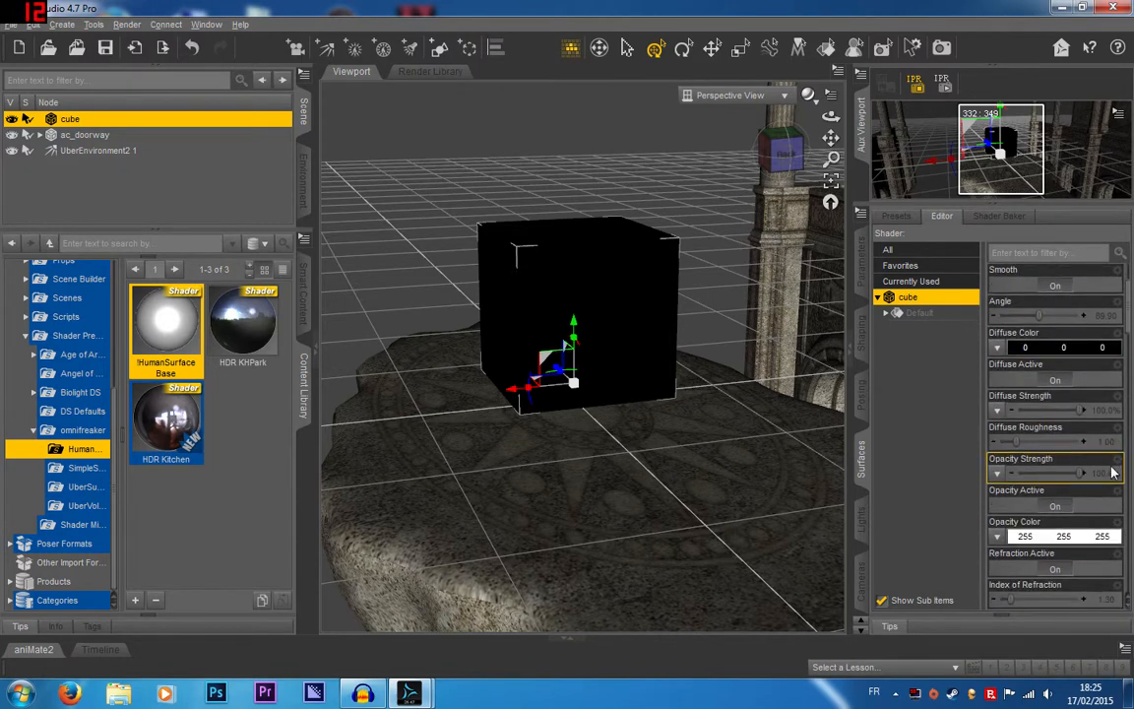
{"action": "scroll", "coordinate": [1110, 470], "scroll_direction": "down", "scroll_amount": 3}
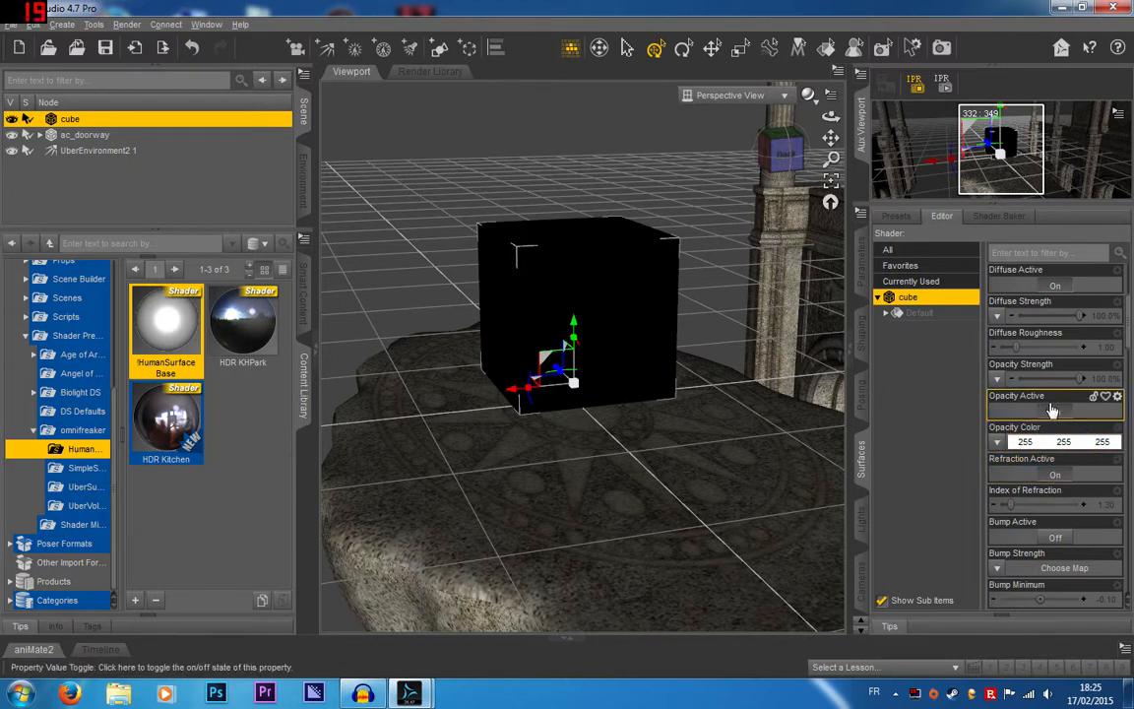
{"action": "left_click", "coordinate": [1106, 380]}
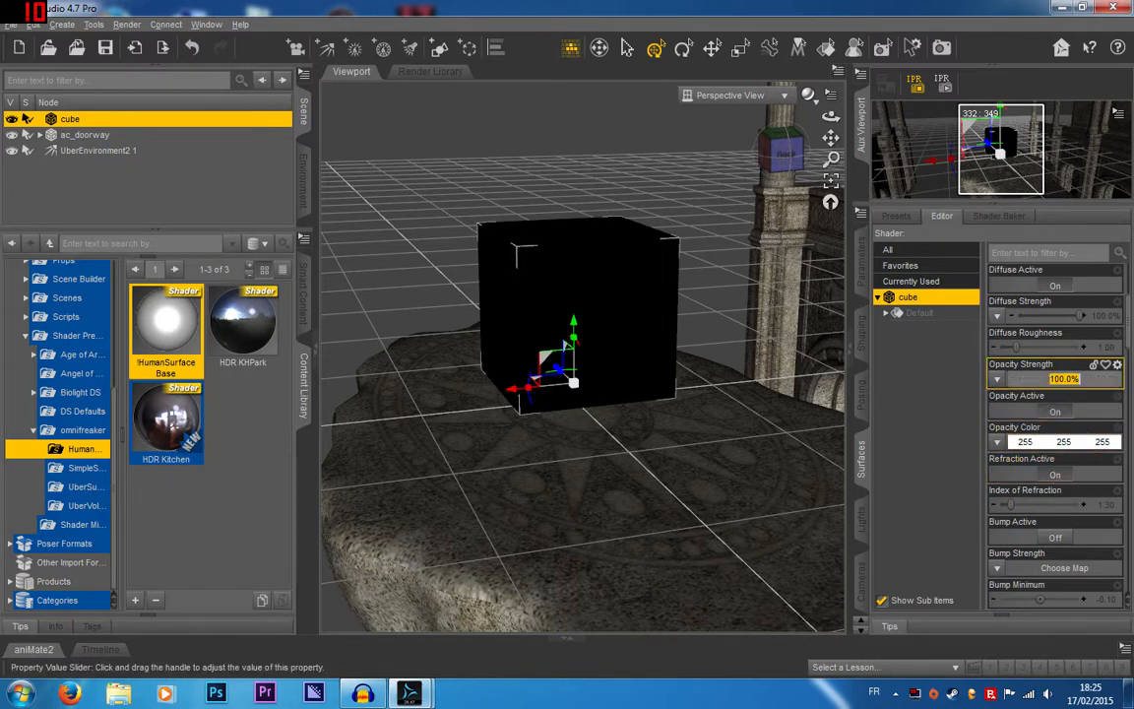
{"action": "type", "text": "25"}
{"action": "key", "text": "Return"}
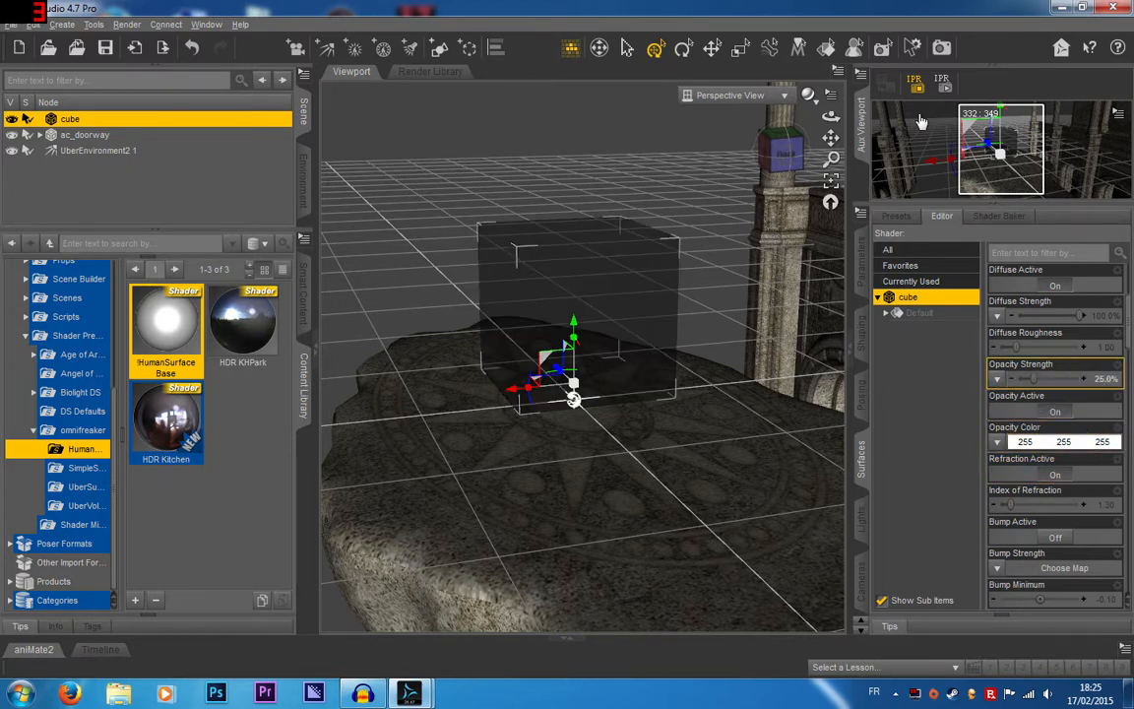
{"action": "left_click", "coordinate": [941, 47]}
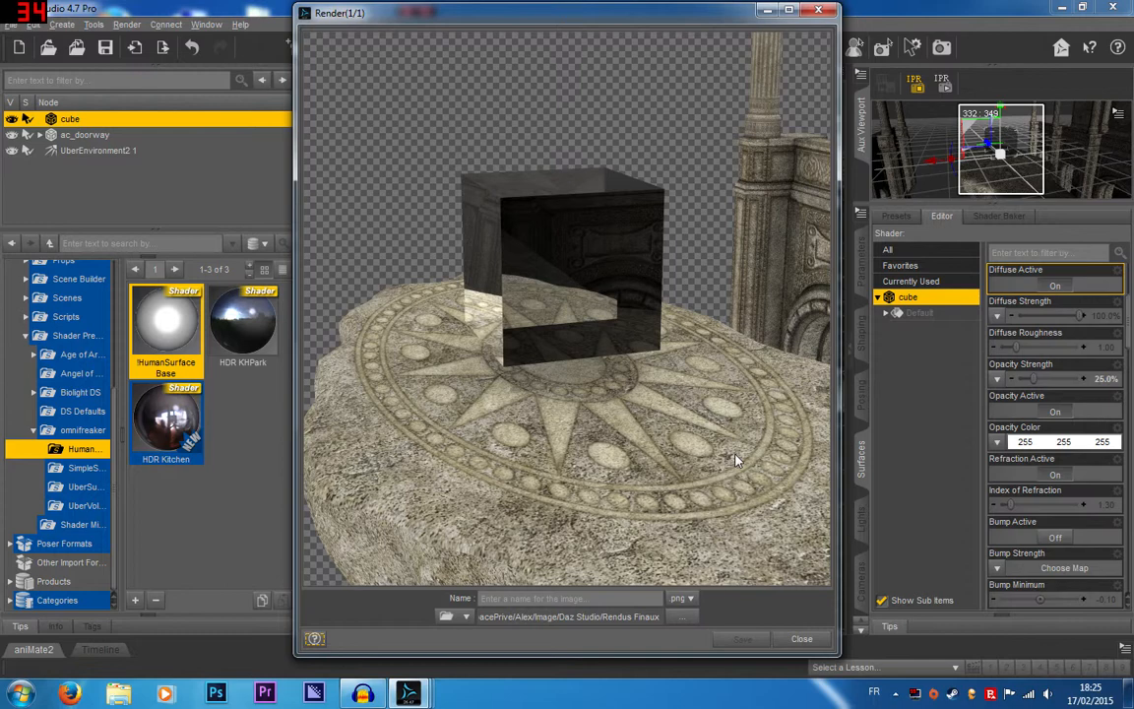
{"action": "left_click", "coordinate": [805, 641]}
Inspect the plane with the HumanSurface shader from its front and edge-on sides against the doorway scene
{"action": "mouse_move", "coordinate": [573, 398]}
{"action": "left_mouse_down"}
{"action": "mouse_move", "coordinate": [569, 386]}
{"action": "mouse_move", "coordinate": [603, 412]}
{"action": "mouse_move", "coordinate": [549, 387]}
{"action": "mouse_move", "coordinate": [577, 398]}
{"action": "left_mouse_up"}
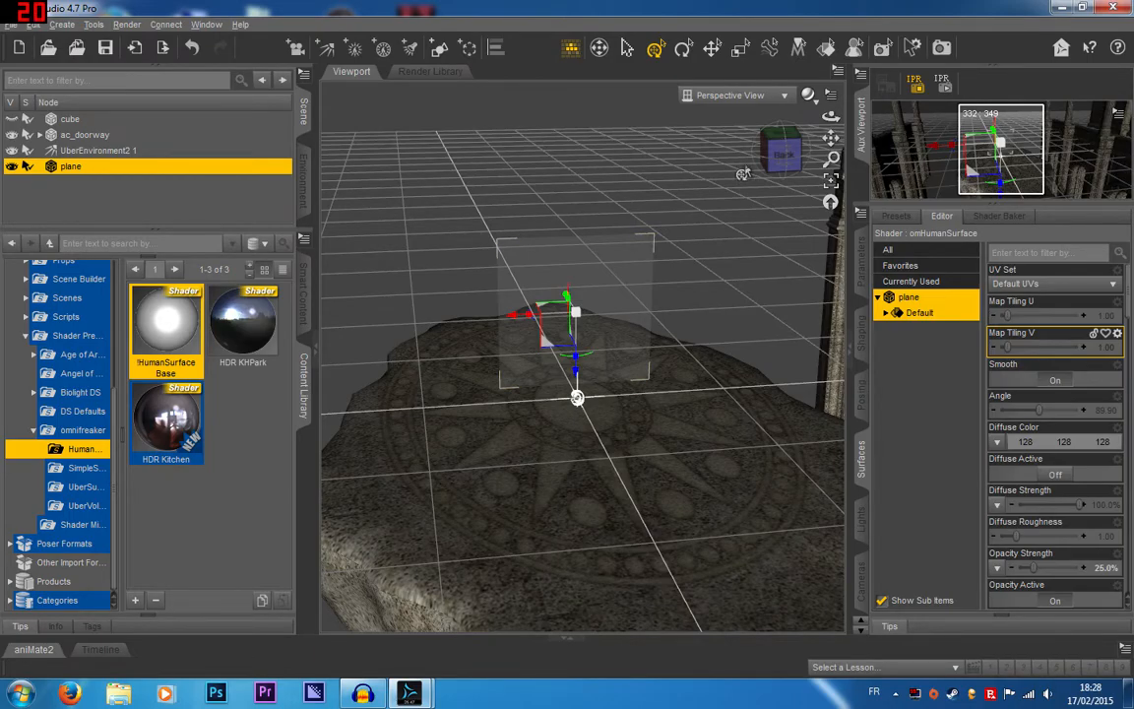
{"action": "left_click_drag", "start_coordinate": [784, 156], "coordinate": [689, 168]}
{"action": "scroll", "coordinate": [653, 185], "scroll_direction": "up", "scroll_amount": 3}
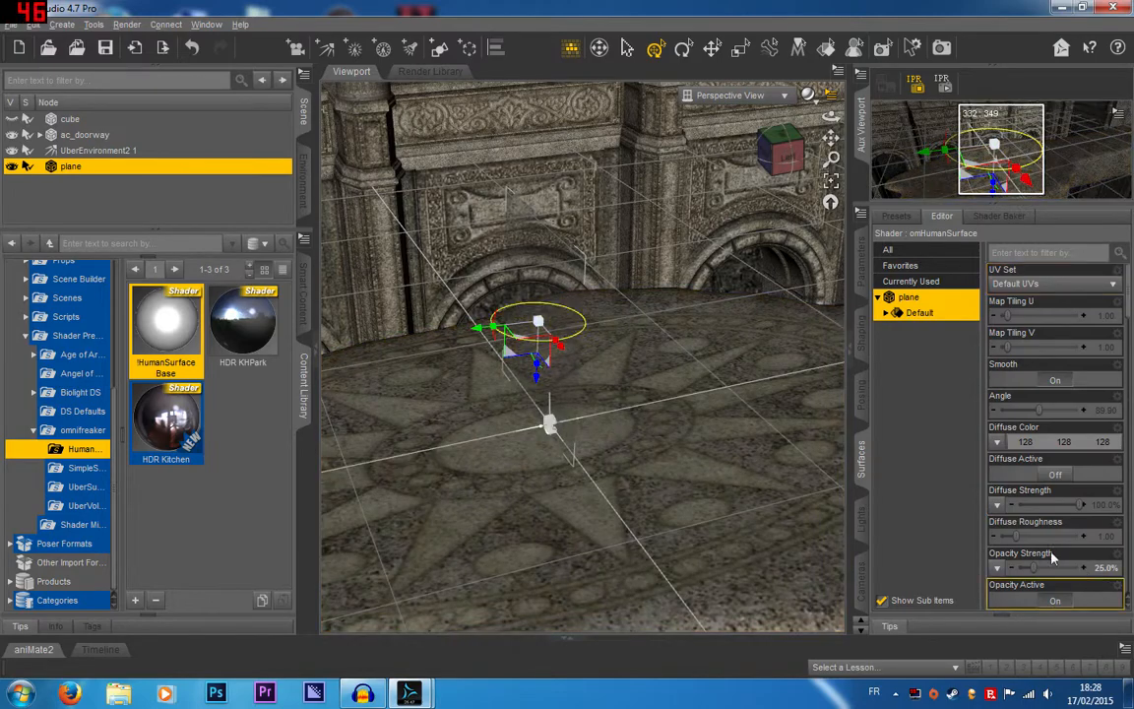
{"action": "mouse_move", "coordinate": [787, 160]}
{"action": "left_mouse_down"}
{"action": "mouse_move", "coordinate": [743, 157]}
{"action": "mouse_move", "coordinate": [777, 141]}
{"action": "left_mouse_up"}
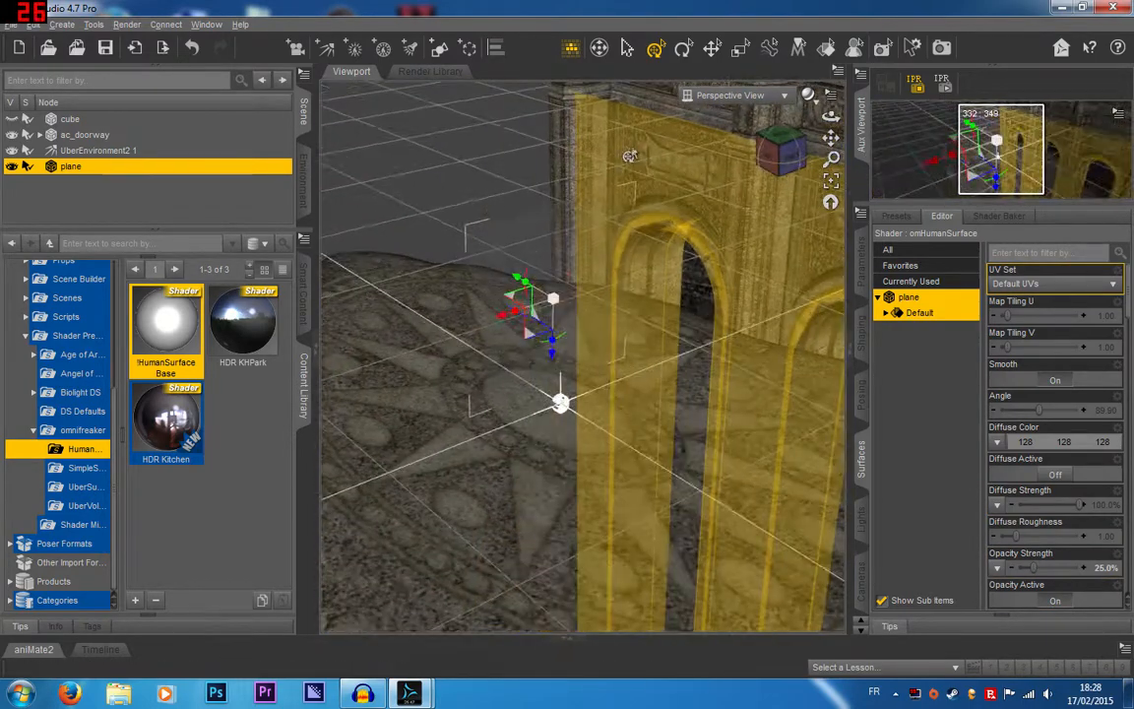